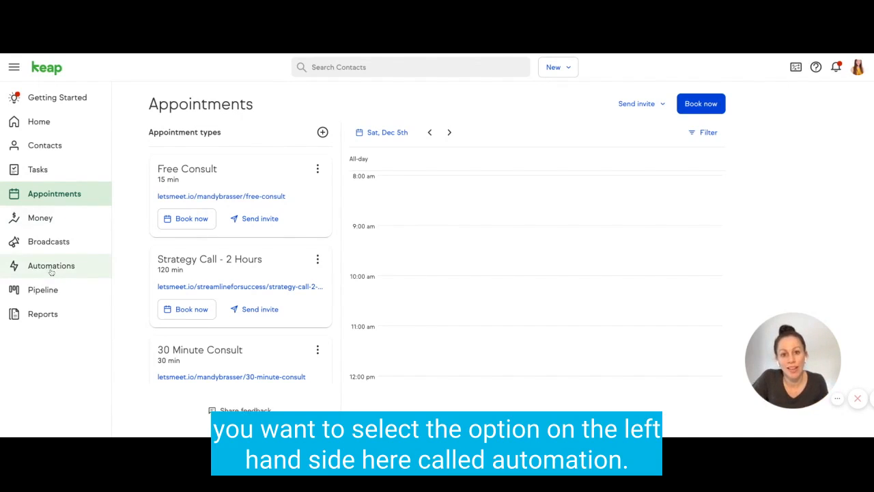
Step: Create a new Easy Automation in the Automations area
{"action": "left_click", "coordinate": [51, 270]}
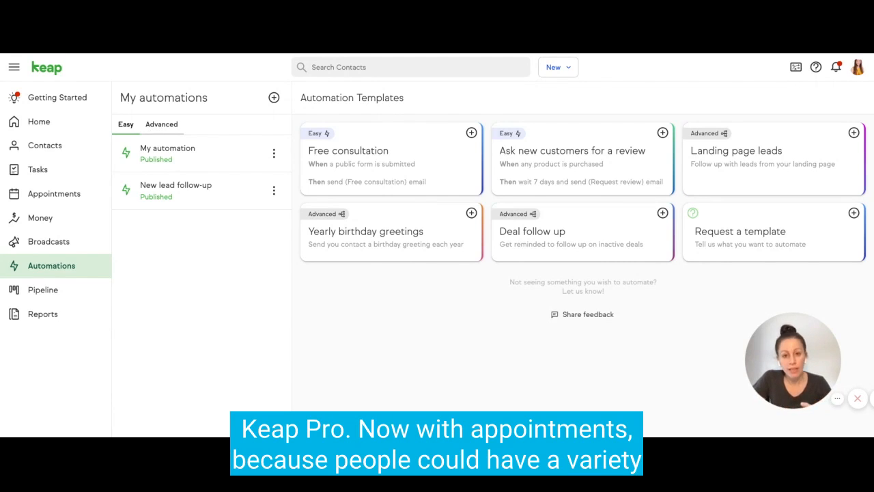
{"action": "left_click", "coordinate": [60, 195]}
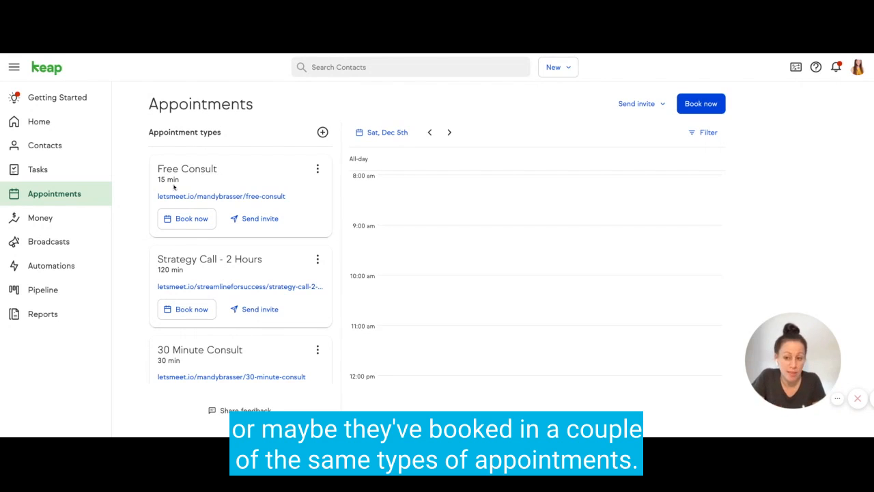
{"action": "left_click", "coordinate": [94, 267]}
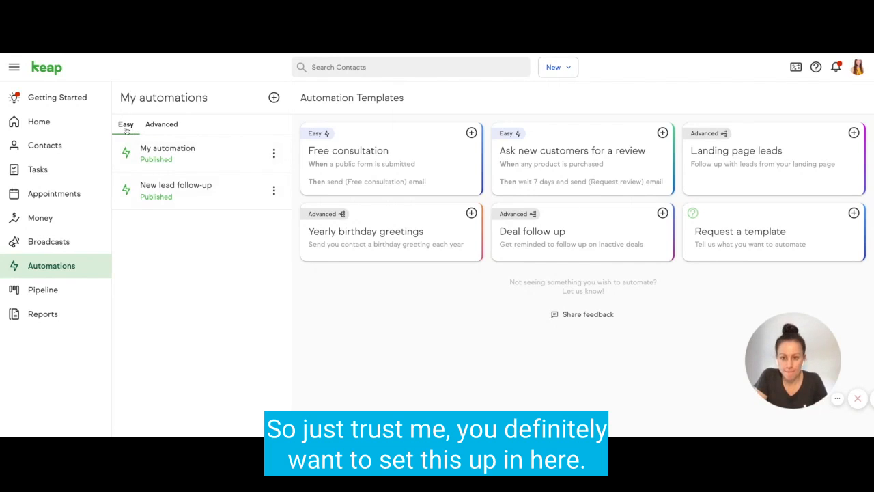
{"action": "left_click", "coordinate": [274, 99]}
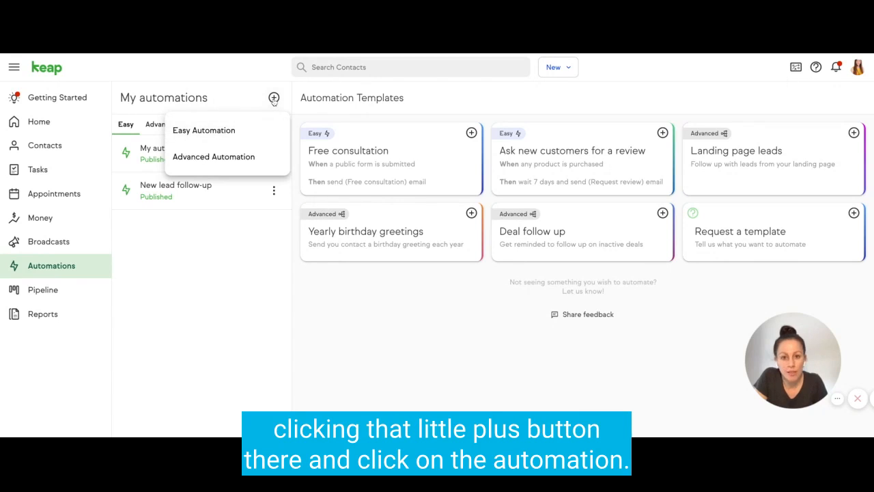
{"action": "left_click", "coordinate": [228, 130]}
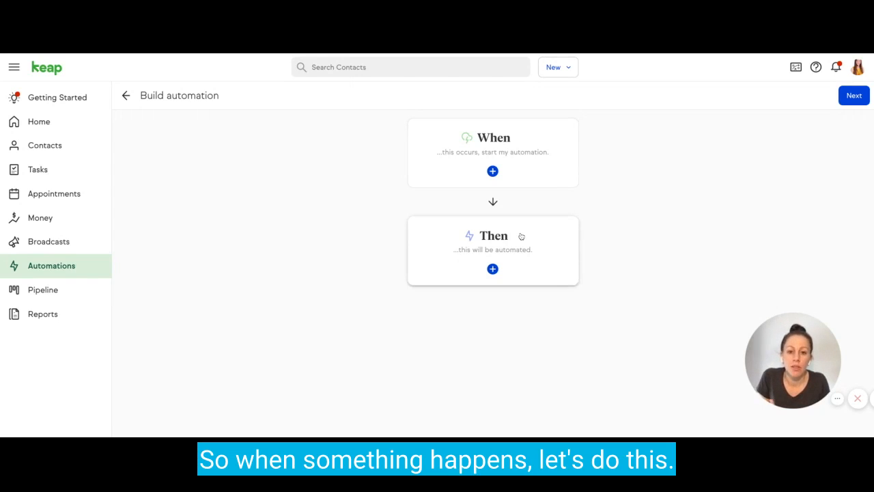
Step: Set the automation's When trigger to a scheduled Free Consult appointment and proceed to the Then action
{"action": "left_click", "coordinate": [496, 150]}
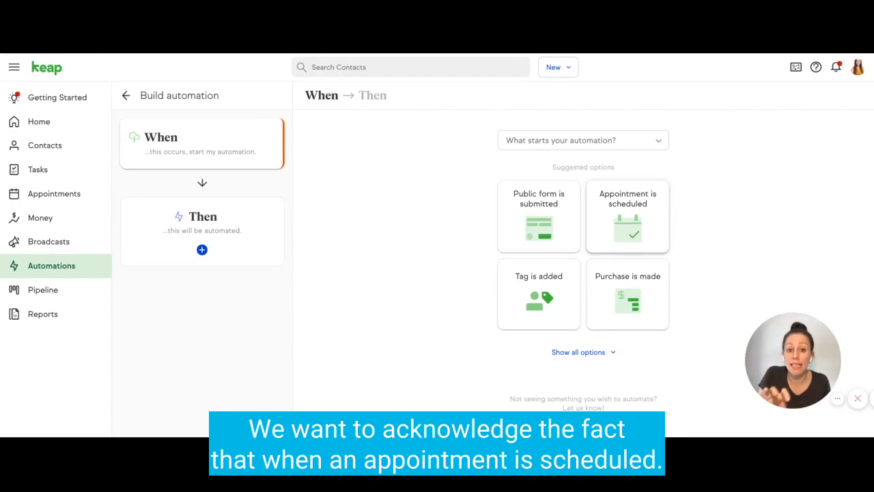
{"action": "left_click", "coordinate": [628, 211]}
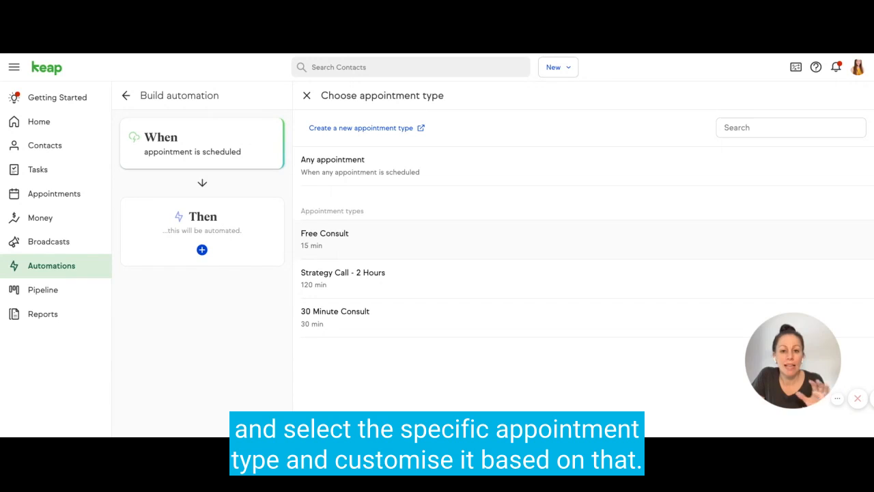
{"action": "left_click", "coordinate": [320, 242]}
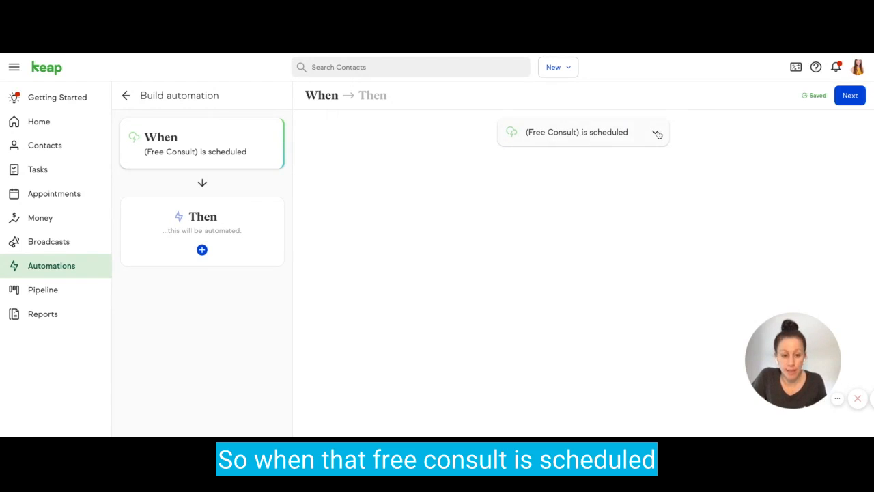
{"action": "left_click", "coordinate": [855, 97]}
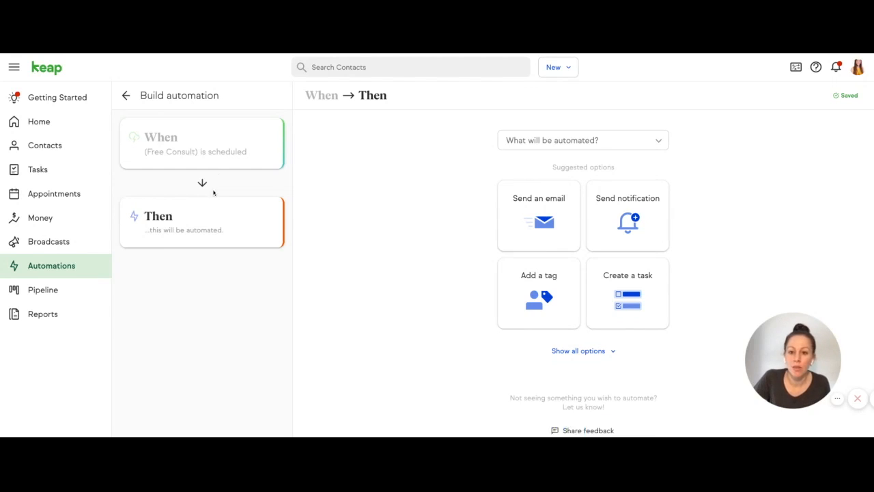
Step: Make the Then action send a blank email and title it "Free Consult - Confirmation"
{"action": "left_click", "coordinate": [544, 225]}
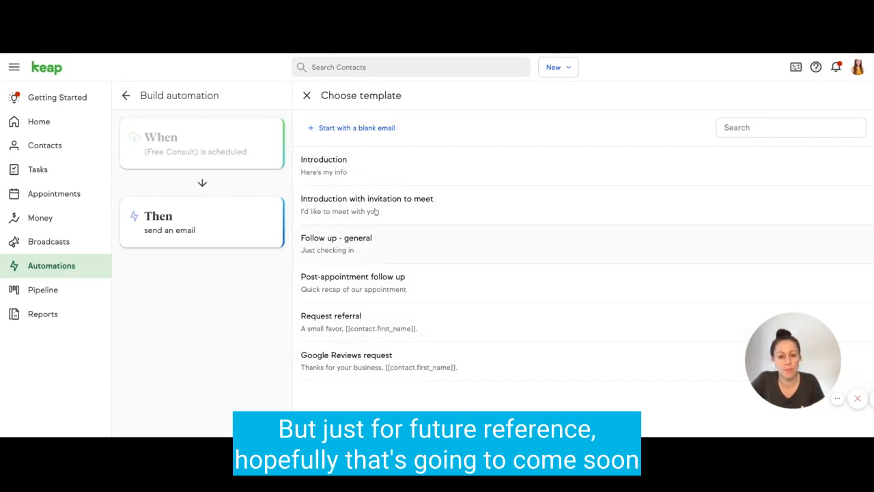
{"action": "left_click", "coordinate": [378, 134]}
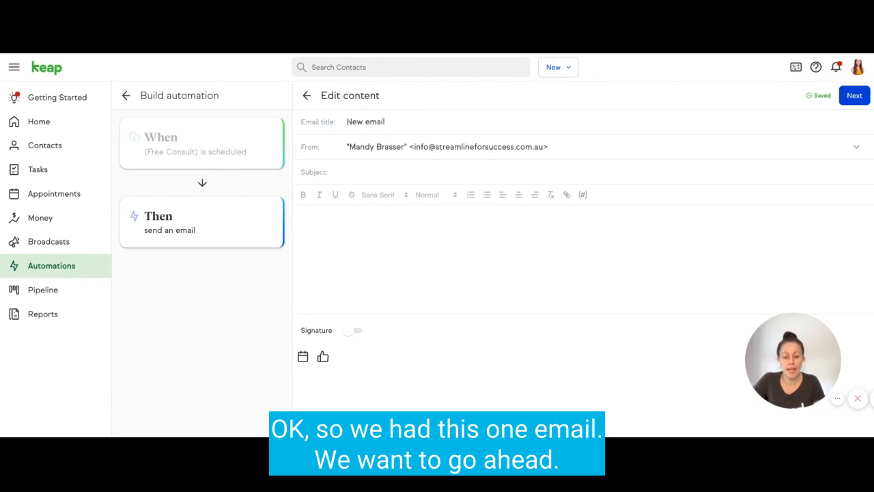
{"action": "left_click_drag", "start_coordinate": [347, 122], "coordinate": [391, 121]}
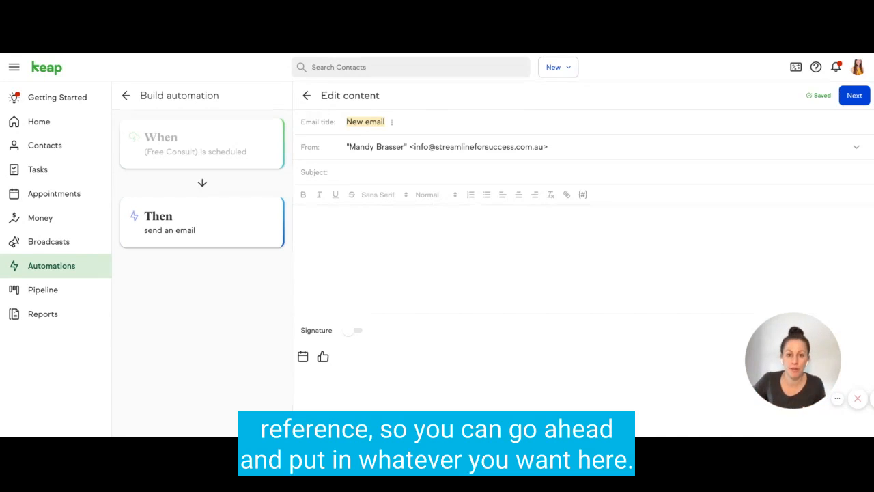
{"action": "type", "text": "Free Consult"}
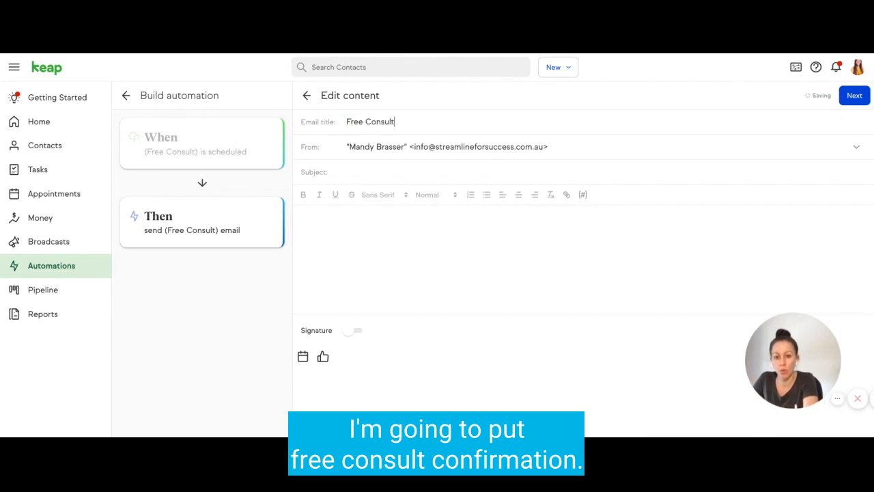
{"action": "type", "text": " - Confirmation"}
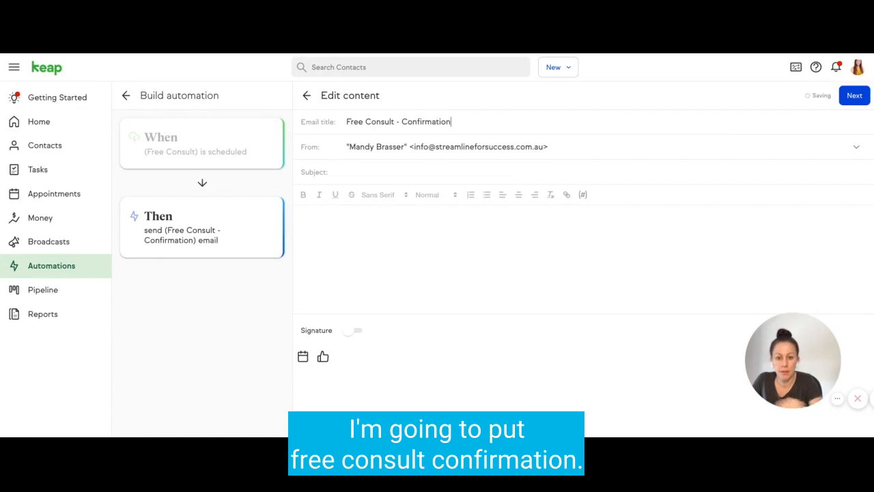
Step: Enter "Your Session is Confirmed" as the email's subject
{"action": "left_click", "coordinate": [389, 168]}
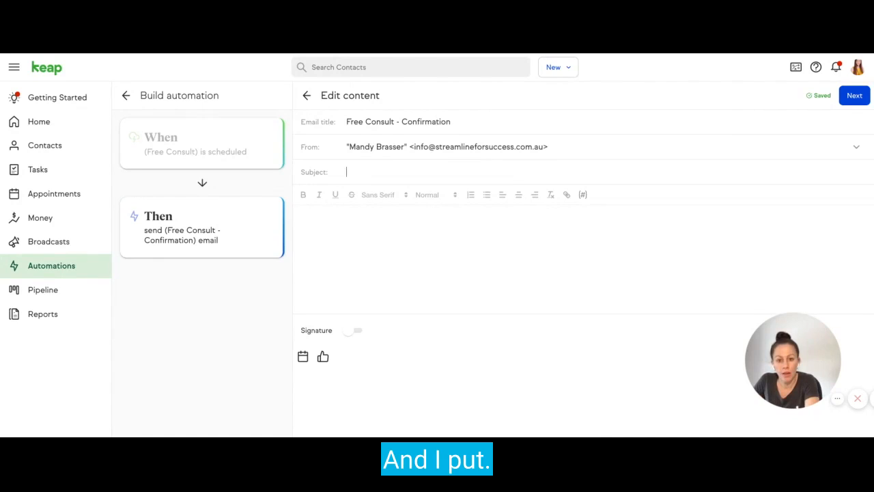
{"action": "type", "text": "C"}
{"action": "key", "text": "BackSpace"}
{"action": "key", "text": "BackSpace"}
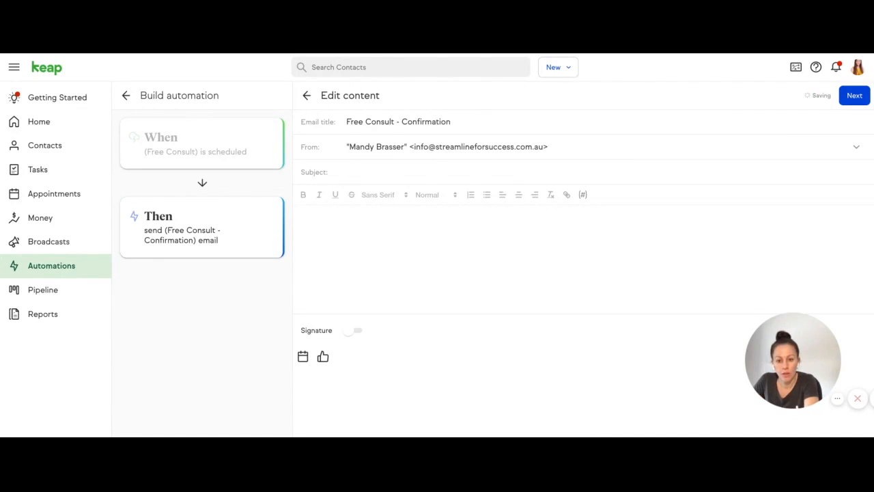
{"action": "type", "text": "Your Sesssion"}
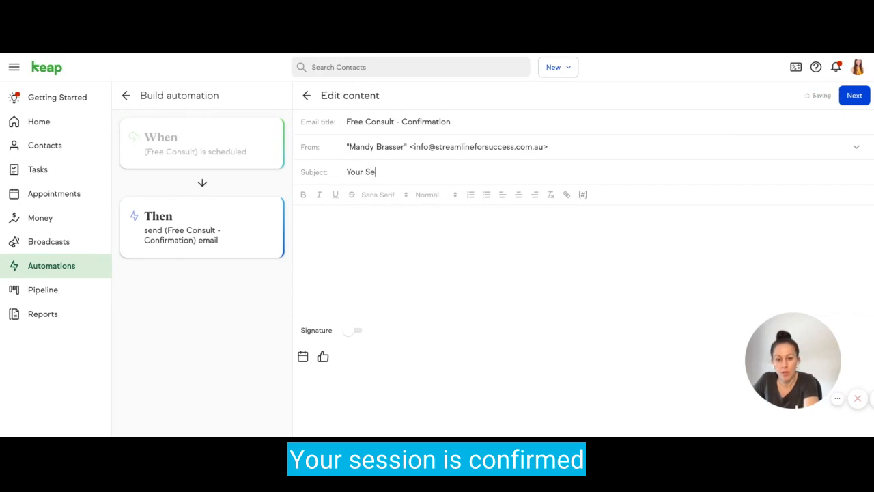
{"action": "key", "text": "BackSpace"}
{"action": "key", "text": "BackSpace"}
{"action": "key", "text": "BackSpace"}
{"action": "key", "text": "BackSpace"}
{"action": "type", "text": "ion is Confirmed"}
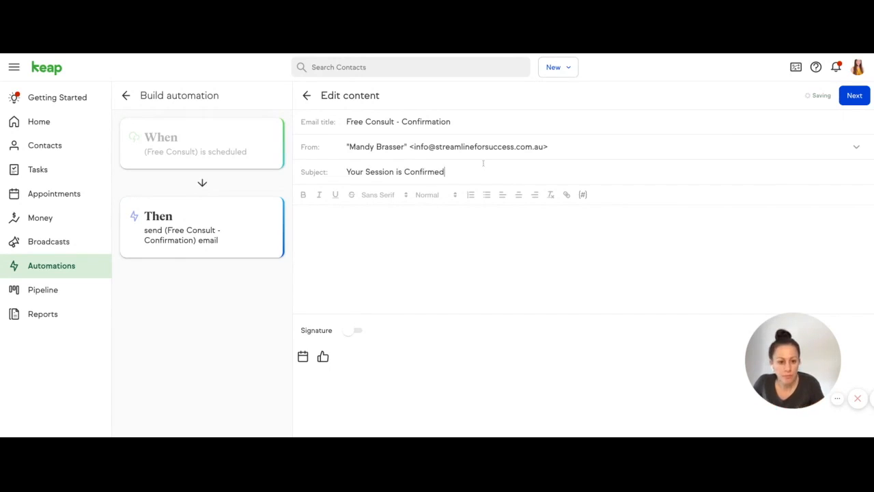
Step: Begin the email body with the greeting "Hi", the contact's first name merge field and a comma
{"action": "left_click", "coordinate": [418, 222]}
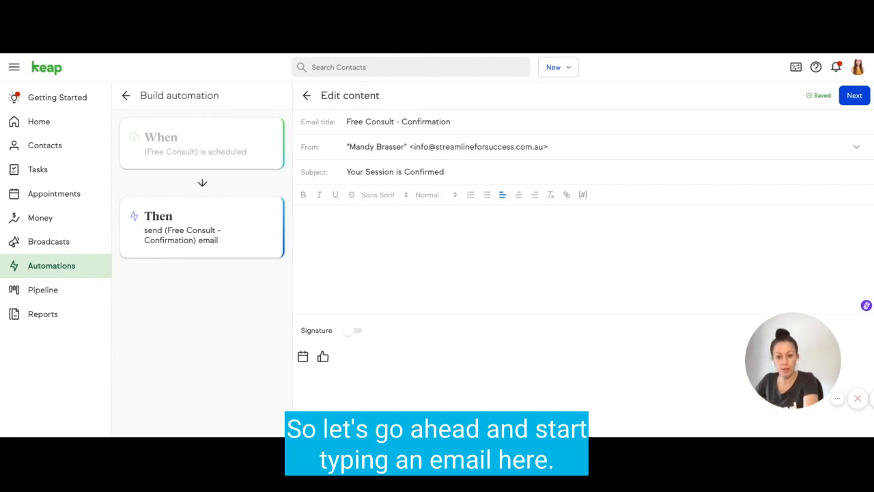
{"action": "type", "text": "Hiu"}
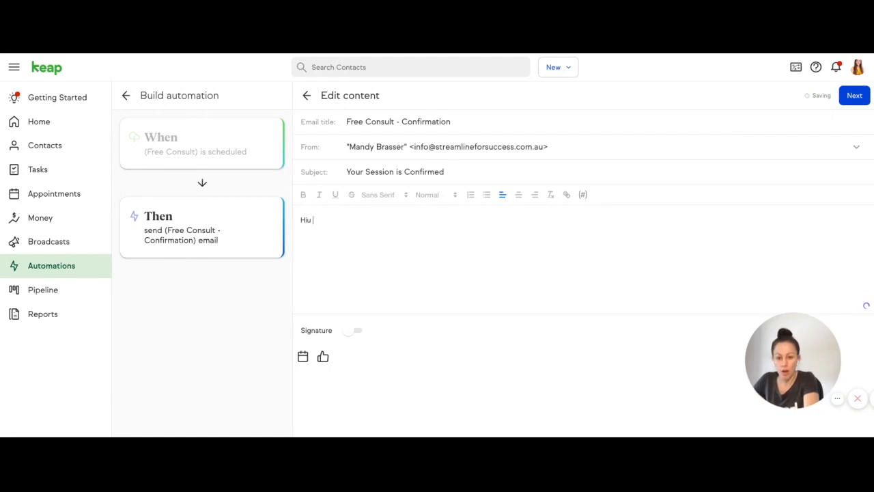
{"action": "key", "text": "BackSpace"}
{"action": "key", "text": "BackSpace"}
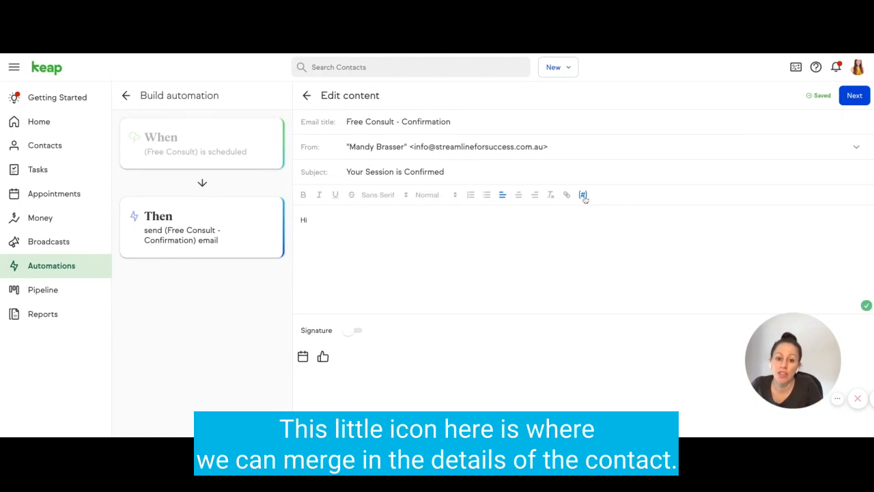
{"action": "left_click", "coordinate": [583, 195]}
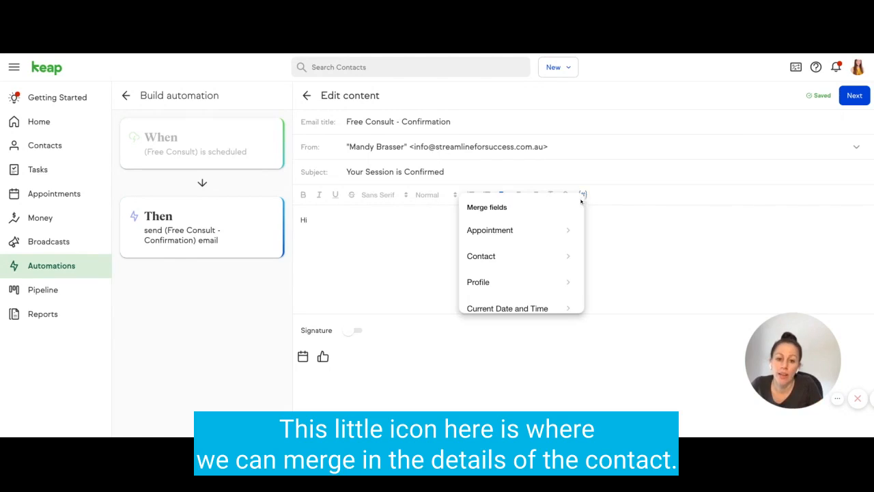
{"action": "left_click", "coordinate": [494, 257]}
{"action": "left_click", "coordinate": [492, 240]}
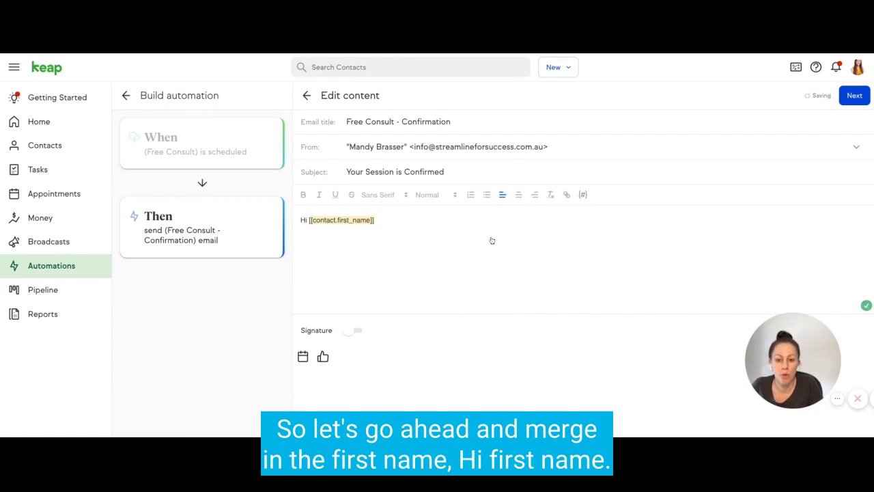
{"action": "type", "text": ","}
Step: Write "You're all set for your upcoming session." on a new line below the greeting
{"action": "key", "text": "Return"}
{"action": "type", "text": "You're all s"}
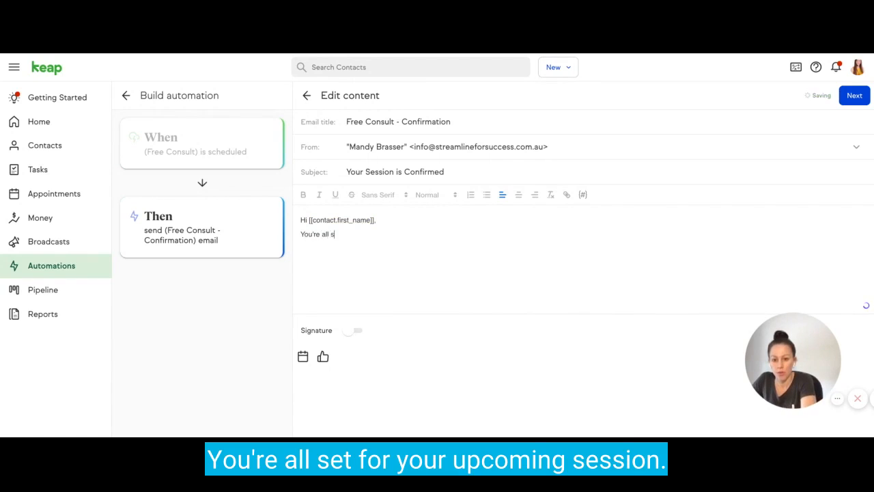
{"action": "type", "text": "et for tour"}
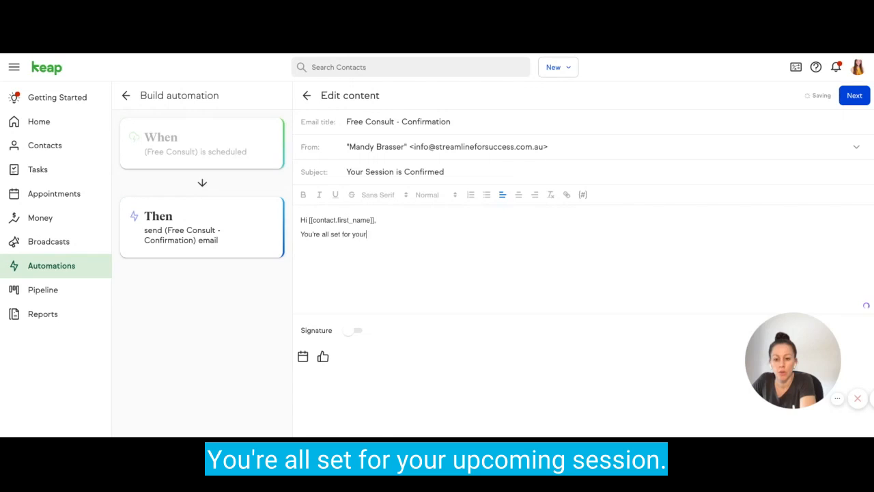
{"action": "type", "text": " upcoming session."}
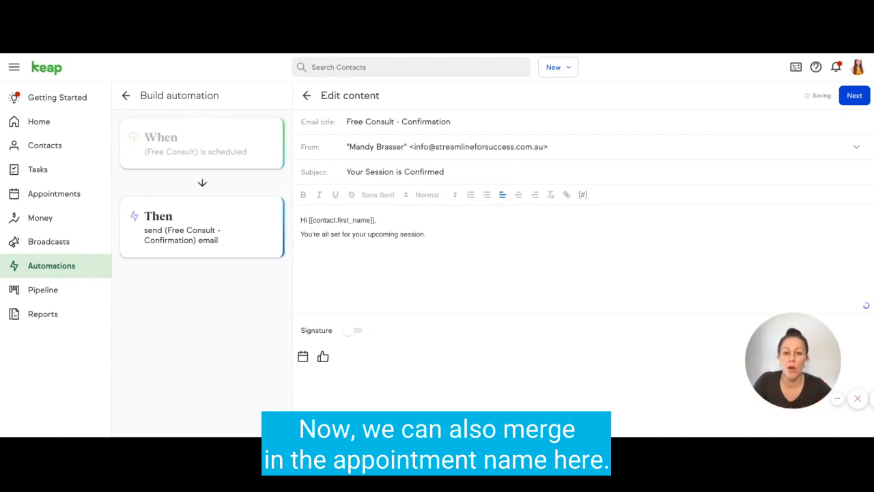
{"action": "key", "text": "Return"}
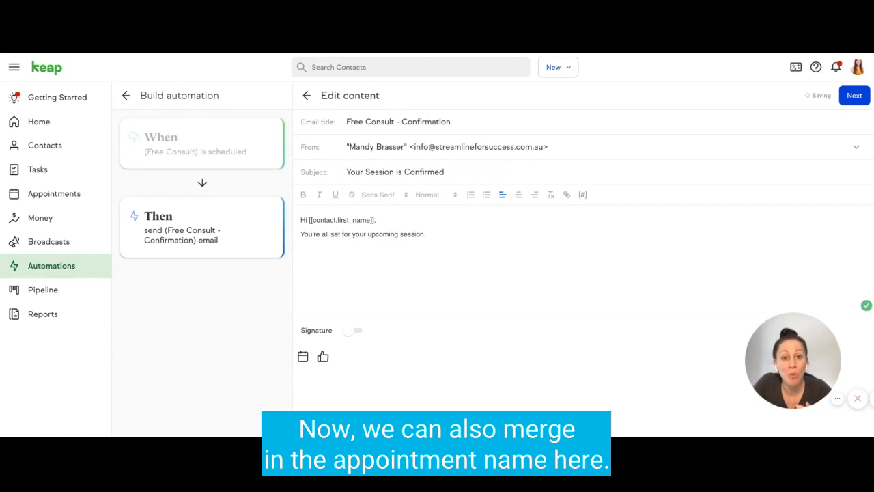
Step: Insert the Appointment name merge field before the word "session" in the email body
{"action": "left_click", "coordinate": [399, 234]}
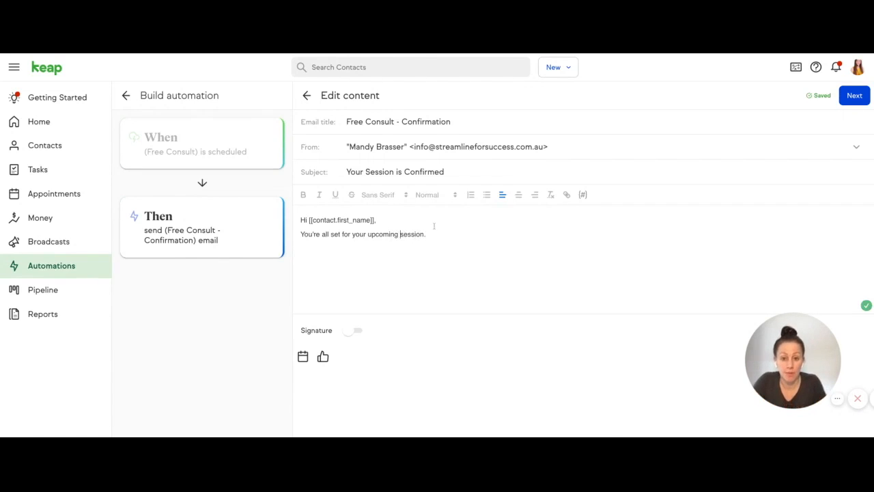
{"action": "left_click", "coordinate": [583, 195]}
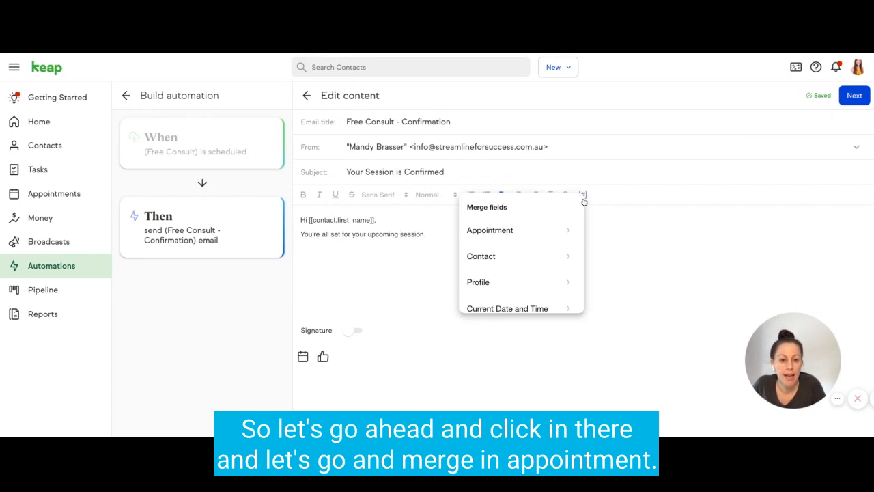
{"action": "left_click", "coordinate": [499, 232]}
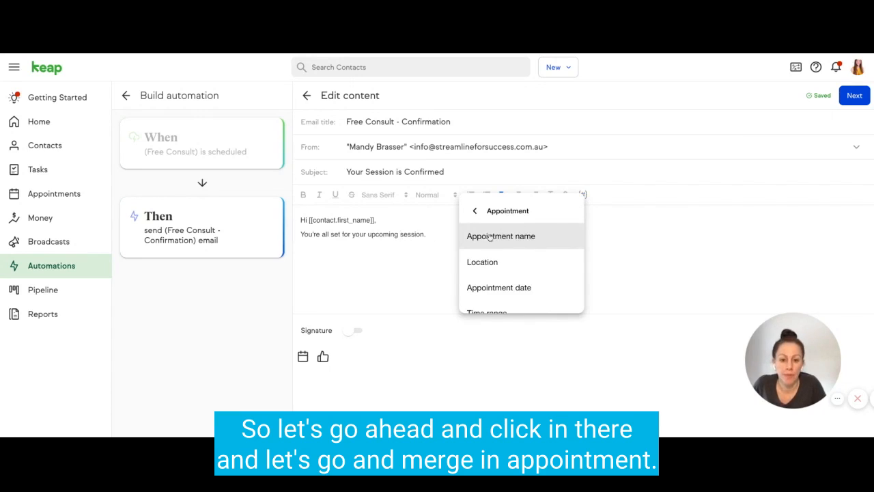
{"action": "left_click", "coordinate": [498, 237]}
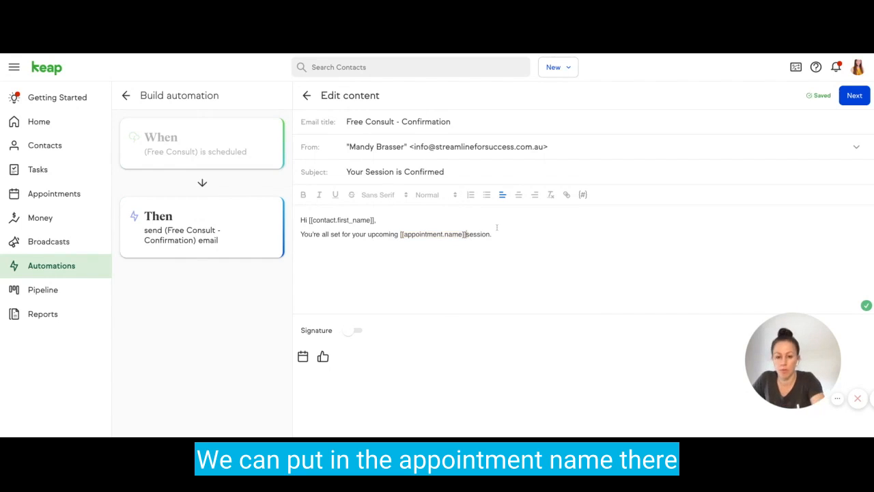
Step: Add the line "Please see the details below:" after the upcoming session sentence
{"action": "left_click", "coordinate": [509, 235]}
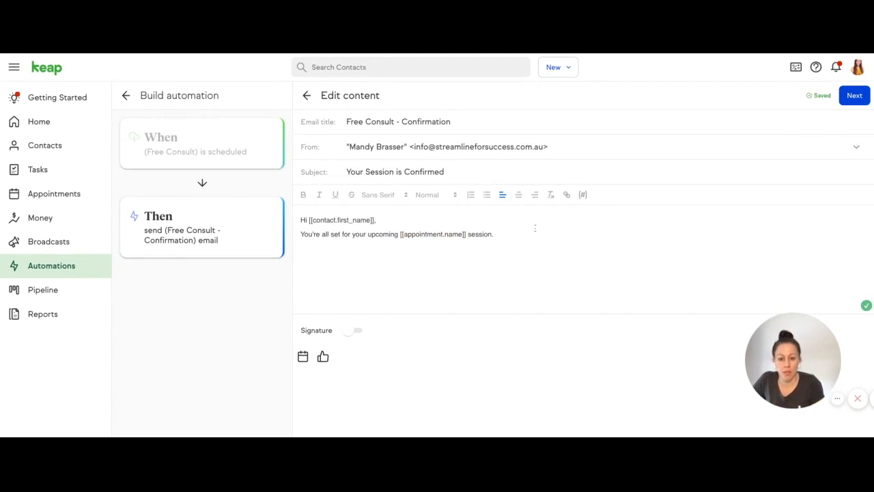
{"action": "key", "text": "Return"}
{"action": "type", "text": "Please see the details below"}
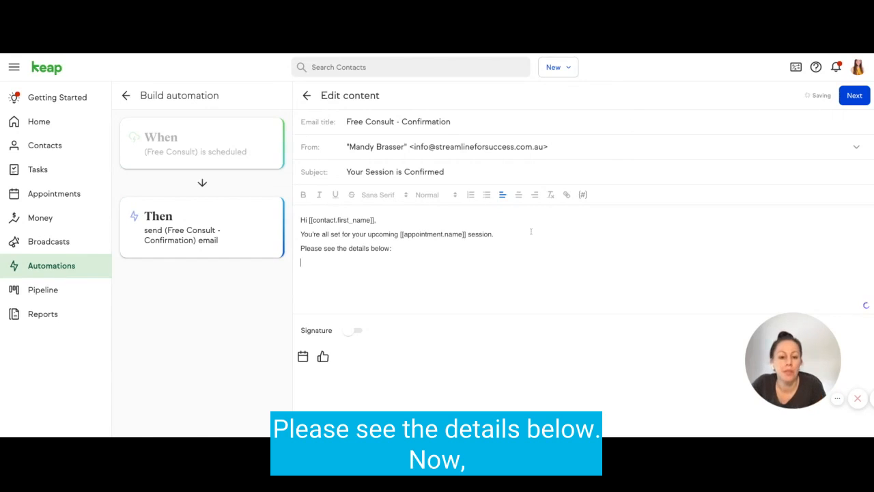
Step: Insert the Appointment name merge field on the line below "Please see the details below:" and start a new line
{"action": "left_click", "coordinate": [583, 195]}
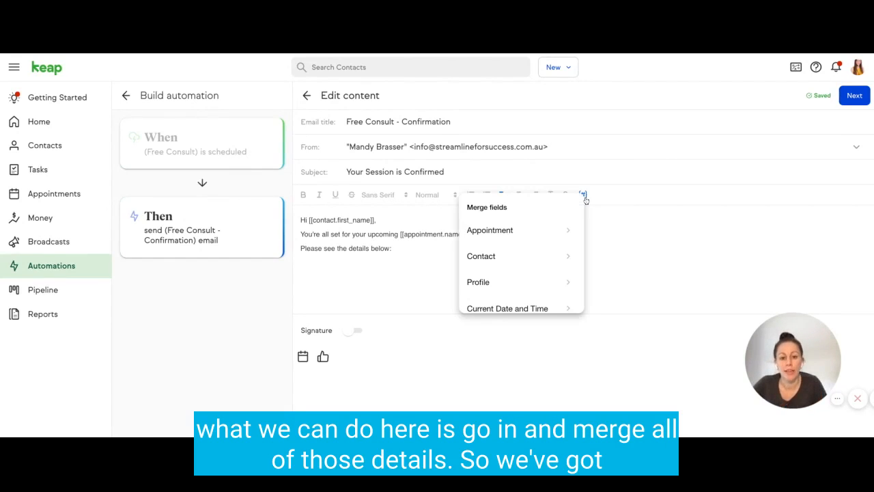
{"action": "left_click", "coordinate": [517, 230]}
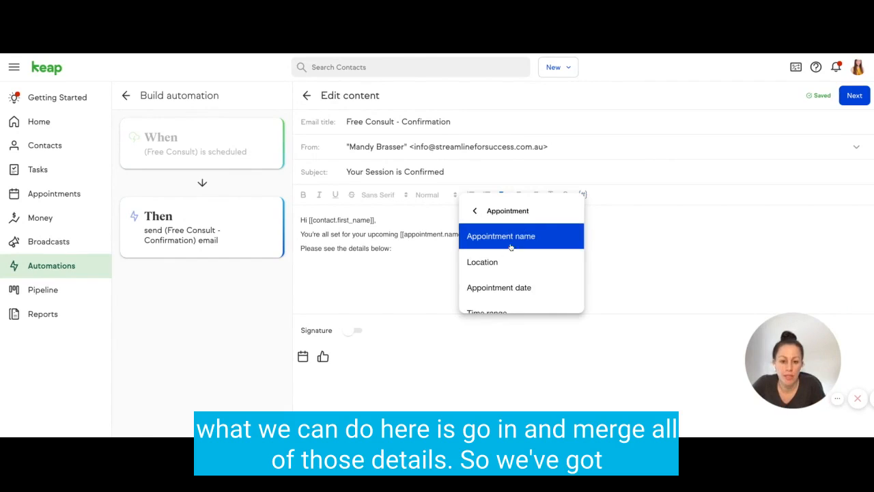
{"action": "left_click", "coordinate": [517, 238]}
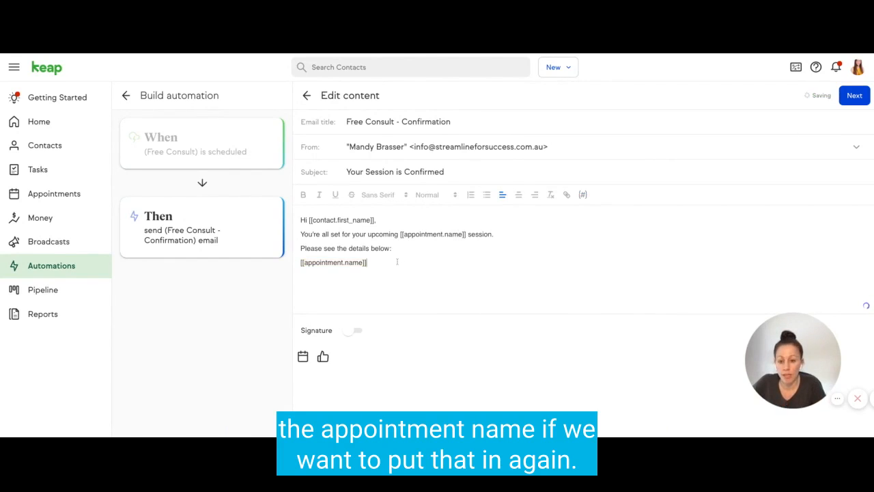
{"action": "key", "text": "Return"}
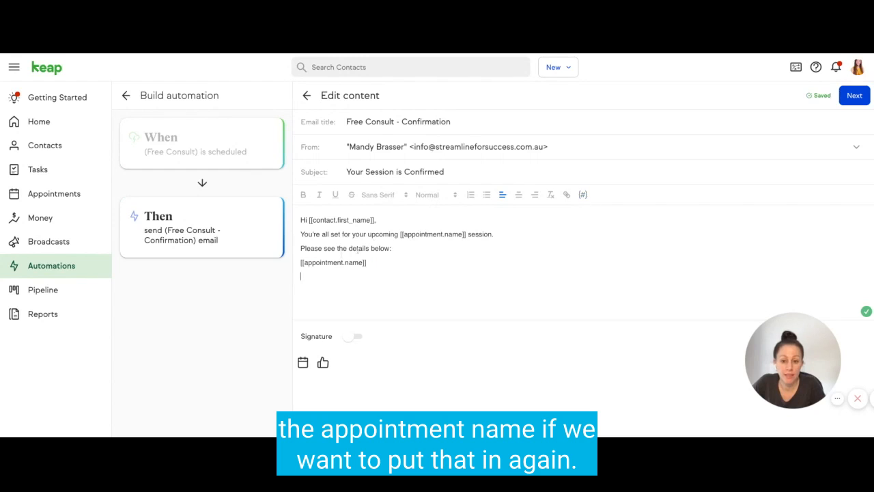
Step: Add the appointment Location merge field on its own line below the appointment name field
{"action": "left_click", "coordinate": [583, 195]}
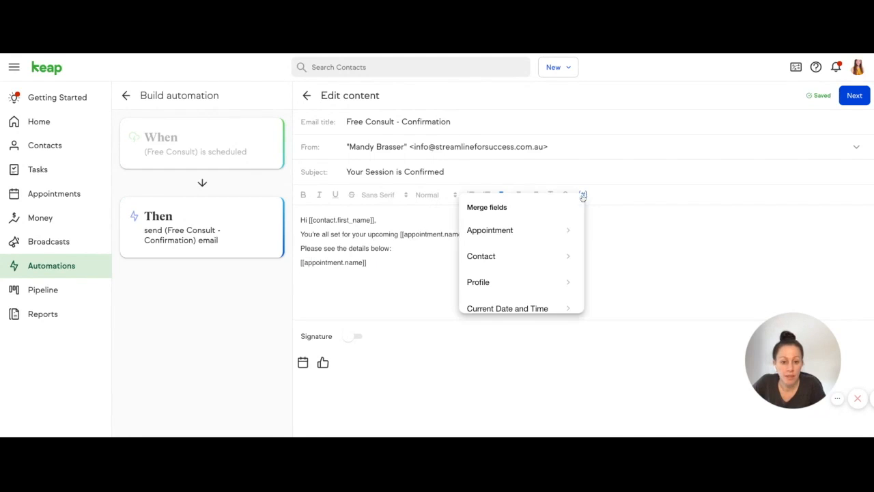
{"action": "left_click", "coordinate": [506, 236]}
{"action": "left_click", "coordinate": [506, 265]}
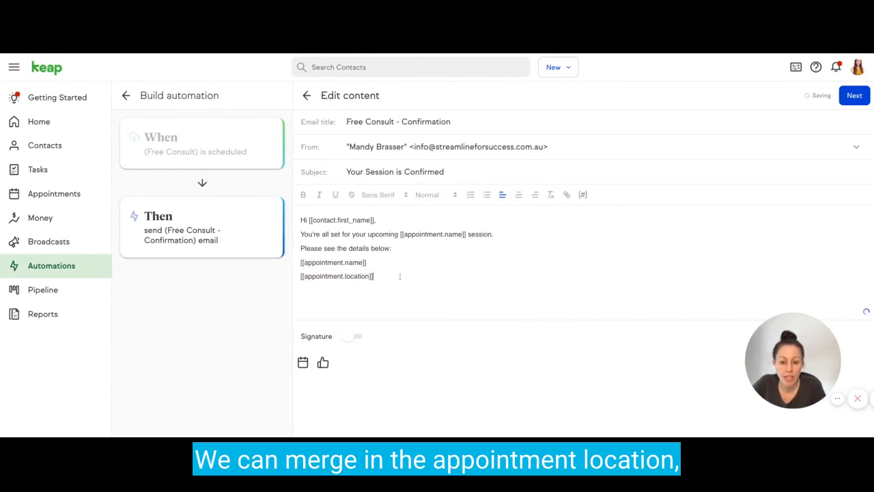
{"action": "key", "text": "Return"}
Step: Add the Appointment date merge field on its own line below the location field
{"action": "left_click", "coordinate": [582, 195]}
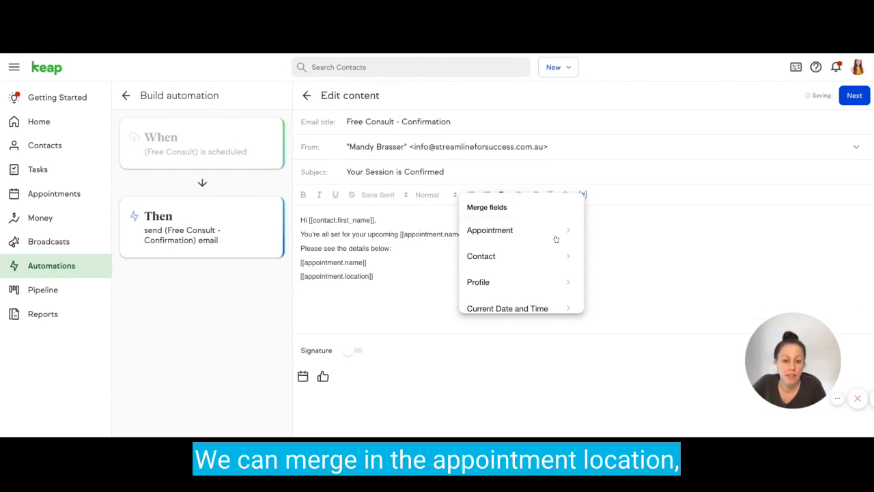
{"action": "left_click", "coordinate": [503, 236]}
{"action": "scroll", "coordinate": [506, 266], "scroll_direction": "down", "scroll_amount": 1}
{"action": "left_click", "coordinate": [506, 268]}
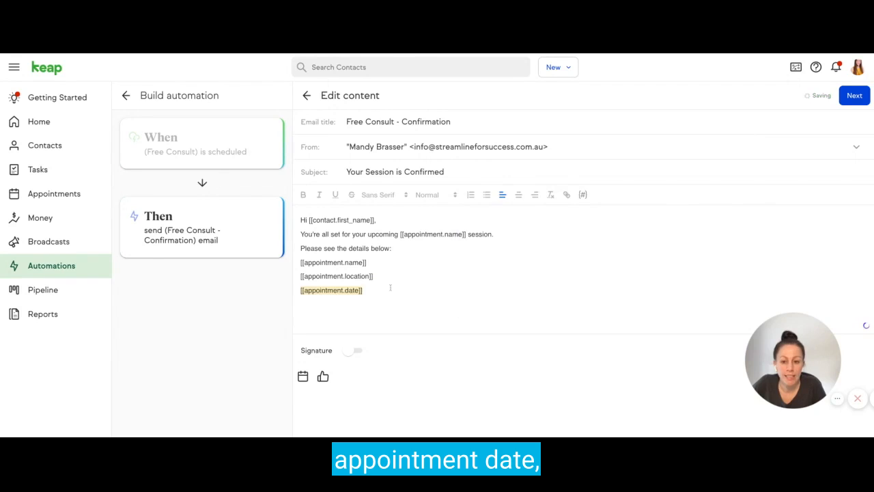
{"action": "key", "text": "Return"}
Step: Add the appointment Time range merge field on its own line below the date field
{"action": "left_click", "coordinate": [582, 194]}
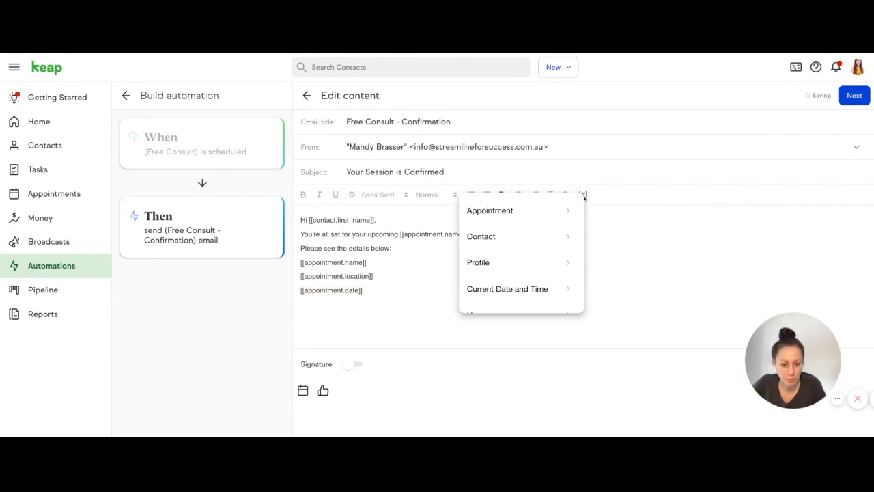
{"action": "left_click", "coordinate": [509, 212]}
{"action": "scroll", "coordinate": [508, 272], "scroll_direction": "down", "scroll_amount": 1}
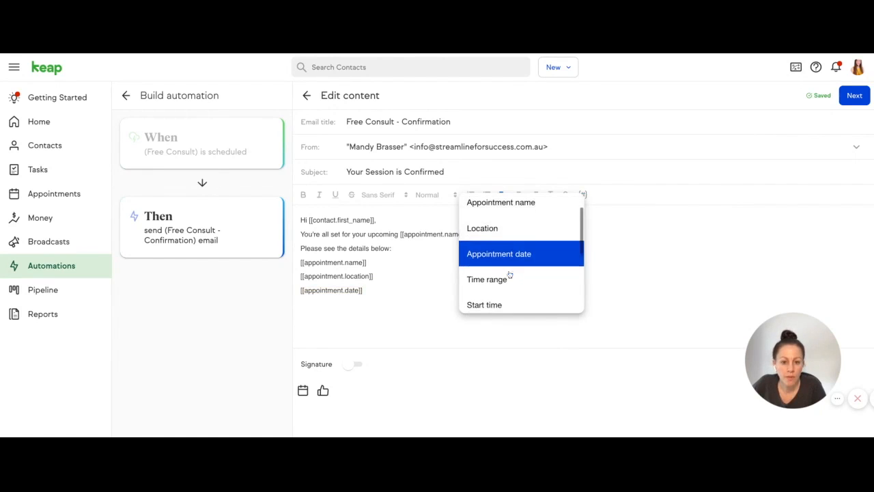
{"action": "left_click", "coordinate": [495, 277]}
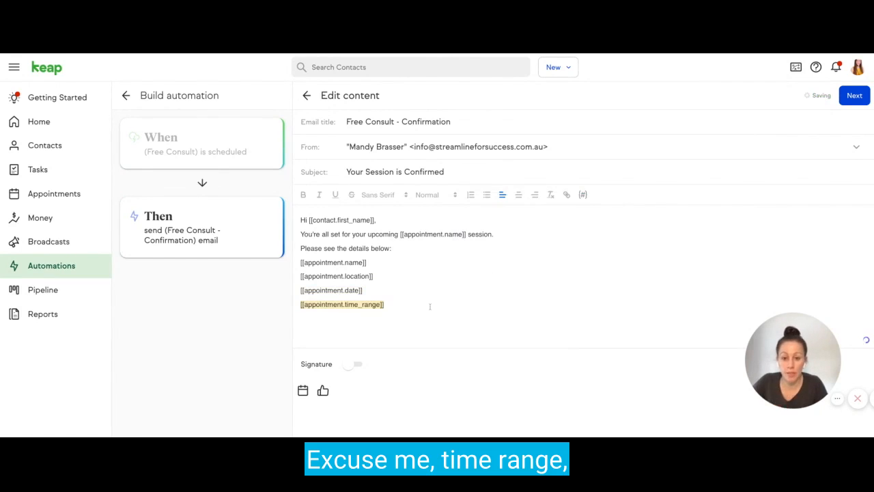
{"action": "key", "text": "Return"}
Step: Add the appointment Start time merge field on its own line below the time range field
{"action": "left_click", "coordinate": [583, 194]}
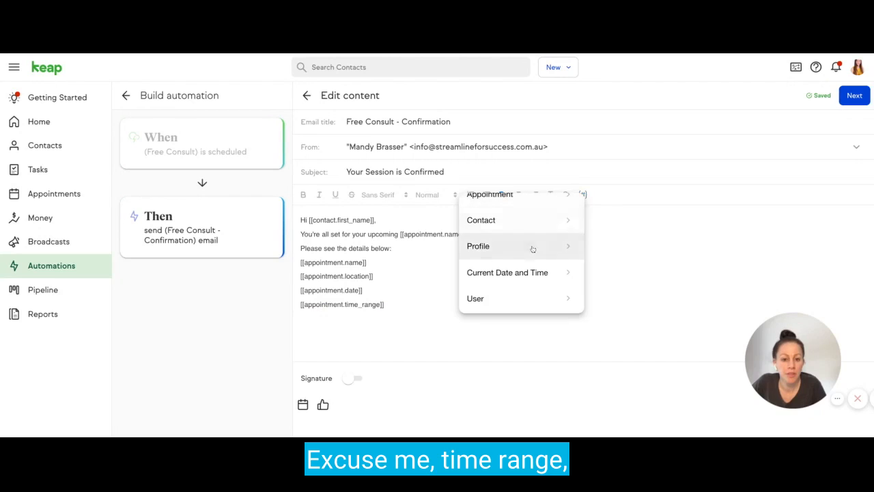
{"action": "scroll", "coordinate": [503, 222], "scroll_direction": "up", "scroll_amount": 2}
{"action": "left_click", "coordinate": [508, 230]}
{"action": "scroll", "coordinate": [526, 250], "scroll_direction": "down", "scroll_amount": 2}
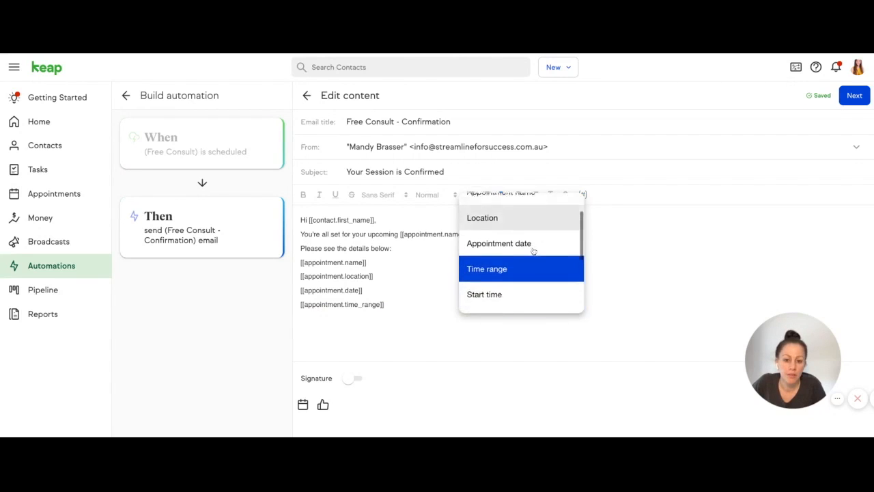
{"action": "left_click", "coordinate": [497, 274]}
{"action": "key", "text": "Return"}
Step: Add the appointment End time merge field on its own line below the start time field
{"action": "left_click", "coordinate": [582, 195]}
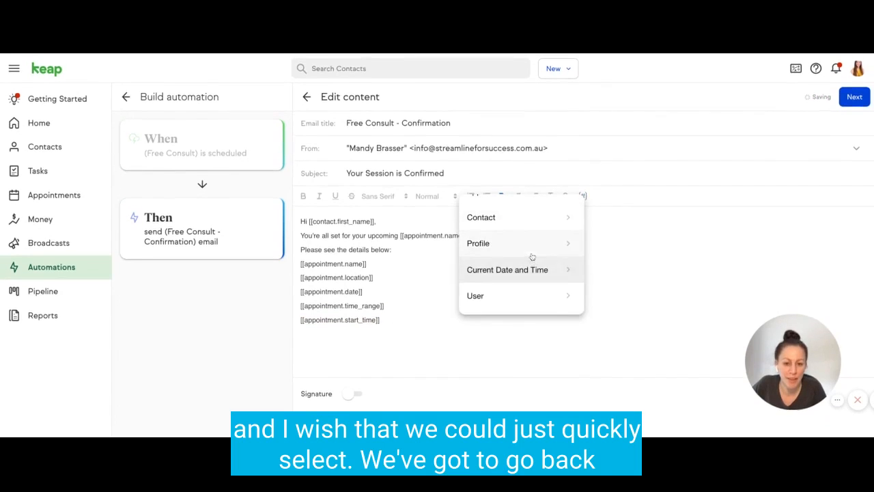
{"action": "scroll", "coordinate": [513, 232], "scroll_direction": "up", "scroll_amount": 2}
{"action": "left_click", "coordinate": [505, 232]}
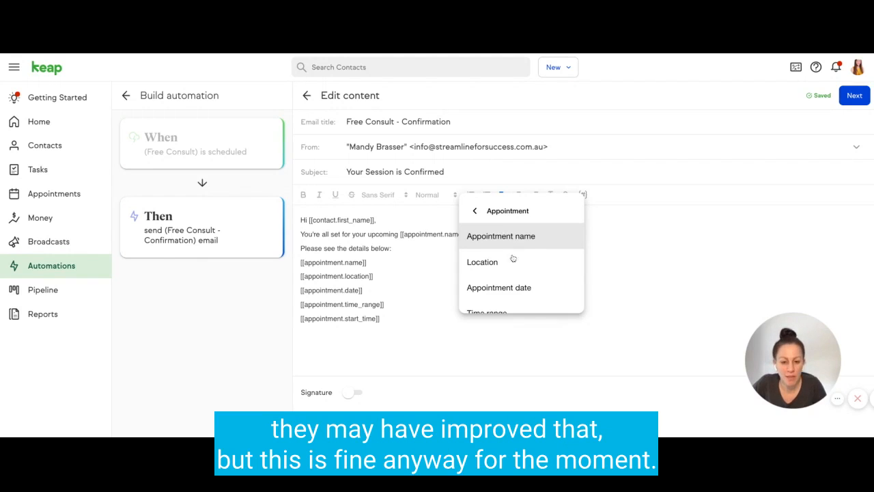
{"action": "scroll", "coordinate": [511, 258], "scroll_direction": "down", "scroll_amount": 2}
{"action": "scroll", "coordinate": [510, 264], "scroll_direction": "down", "scroll_amount": 2}
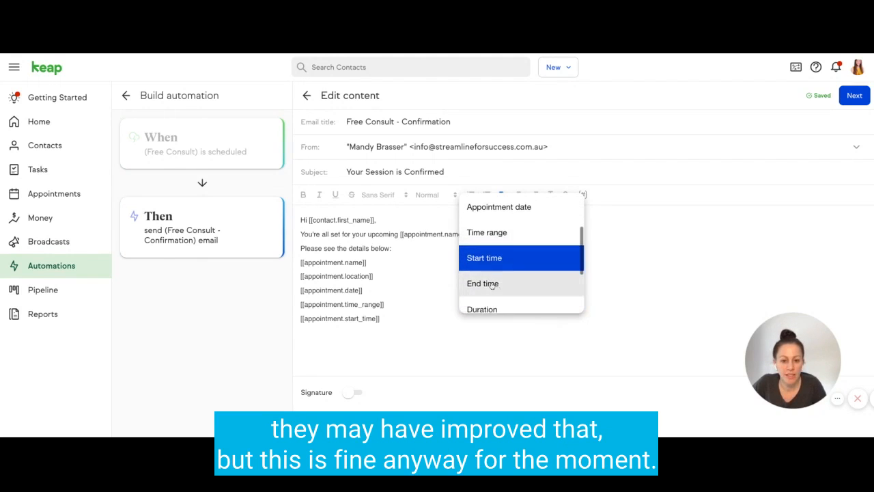
{"action": "left_click", "coordinate": [493, 285]}
{"action": "key", "text": "Return"}
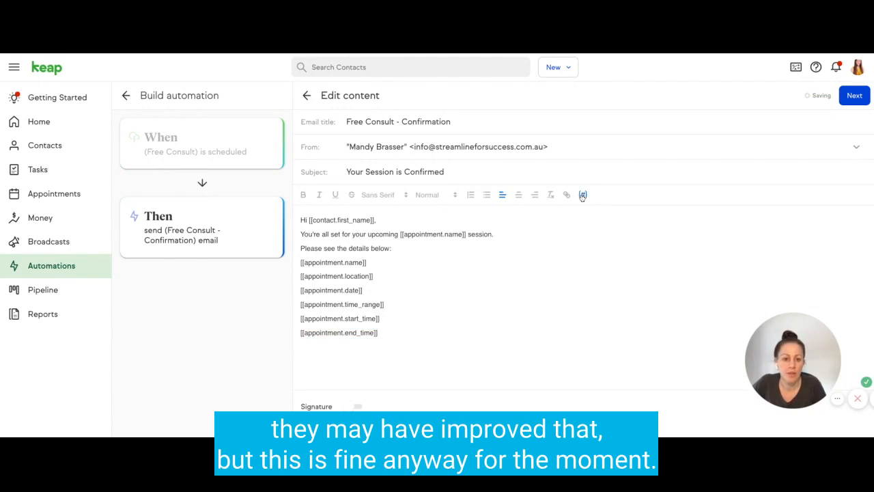
Step: Add the appointment Duration merge field on its own line below the end time field
{"action": "left_click", "coordinate": [582, 196]}
{"action": "scroll", "coordinate": [543, 229], "scroll_direction": "up", "scroll_amount": 2}
{"action": "left_click", "coordinate": [540, 231]}
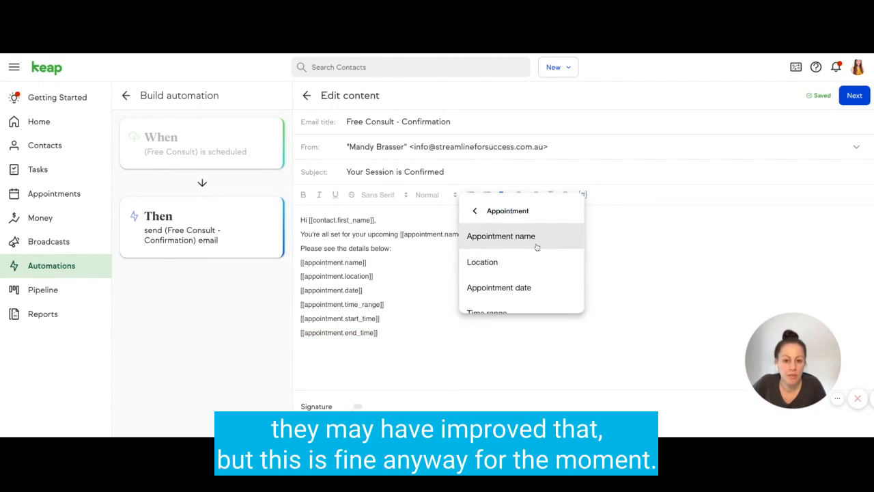
{"action": "scroll", "coordinate": [533, 252], "scroll_direction": "down", "scroll_amount": 4}
{"action": "left_click", "coordinate": [490, 280]}
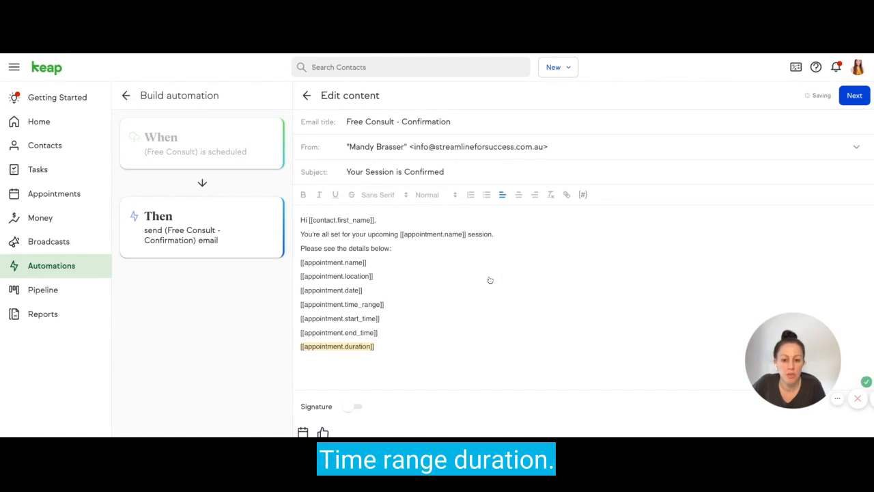
{"action": "left_click", "coordinate": [390, 350]}
{"action": "key", "text": "Return"}
Step: Add the Pre-appointment instructions merge field on its own line below the duration field
{"action": "left_click", "coordinate": [583, 196]}
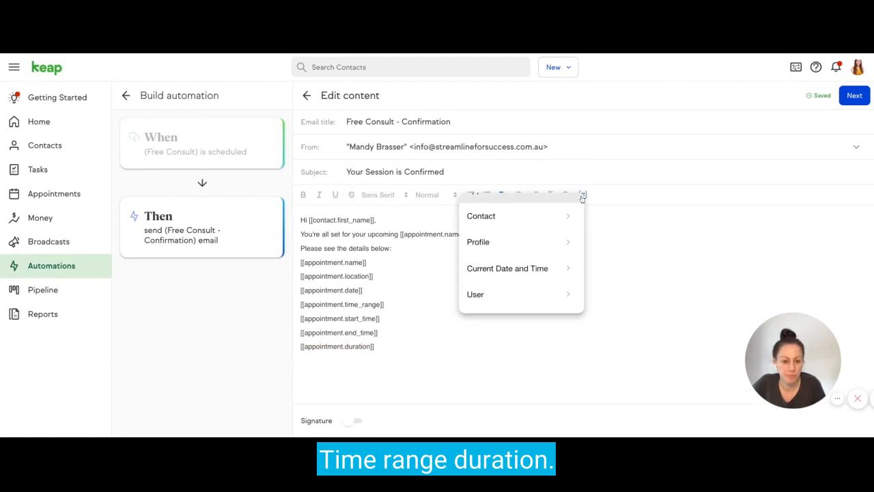
{"action": "scroll", "coordinate": [498, 232], "scroll_direction": "up", "scroll_amount": 2}
{"action": "left_click", "coordinate": [498, 229]}
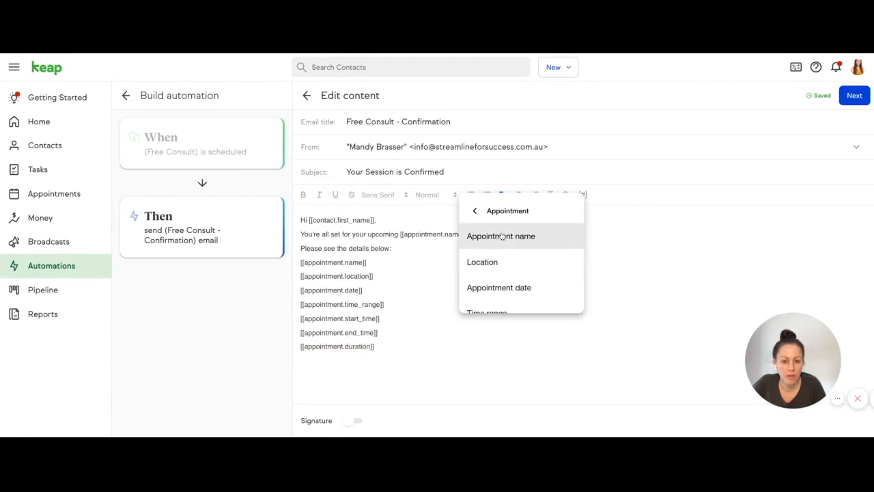
{"action": "scroll", "coordinate": [512, 266], "scroll_direction": "down", "scroll_amount": 5}
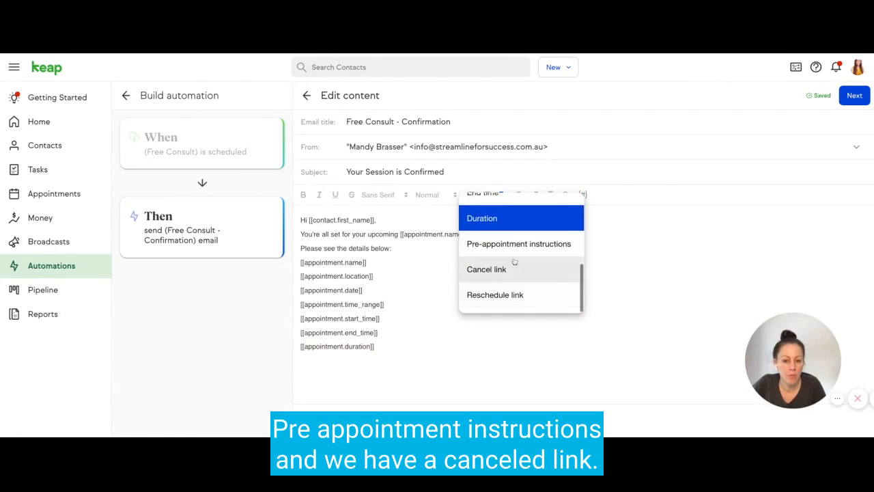
{"action": "left_click", "coordinate": [517, 245]}
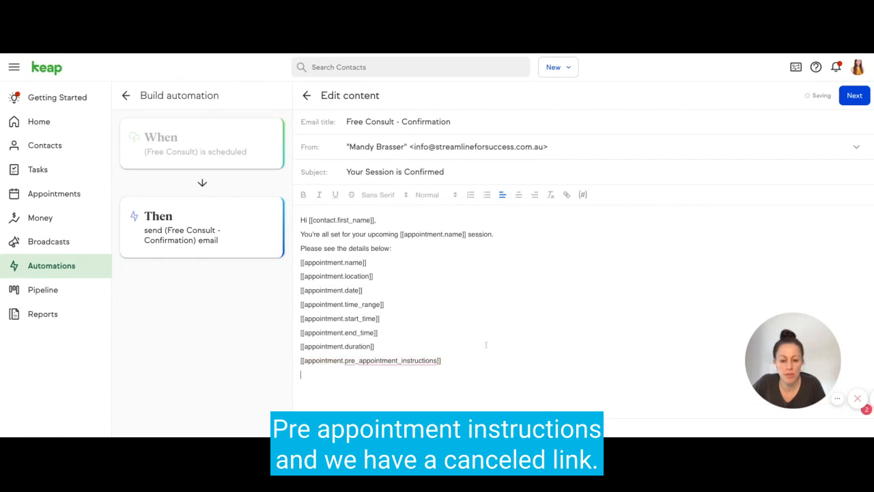
Step: Add the appointment Cancel link merge field on its own line below the pre-appointment instructions field
{"action": "left_click", "coordinate": [582, 194]}
{"action": "scroll", "coordinate": [526, 225], "scroll_direction": "up", "scroll_amount": 2}
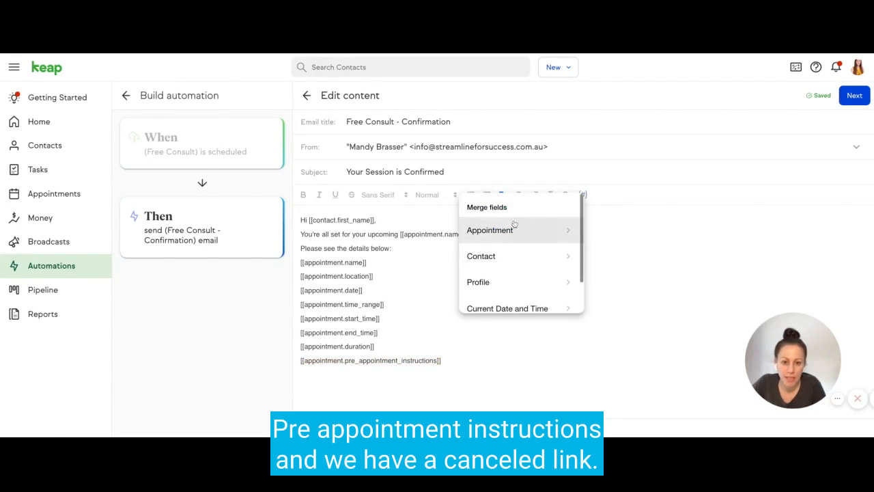
{"action": "left_click", "coordinate": [518, 226]}
{"action": "scroll", "coordinate": [551, 273], "scroll_direction": "down", "scroll_amount": 5}
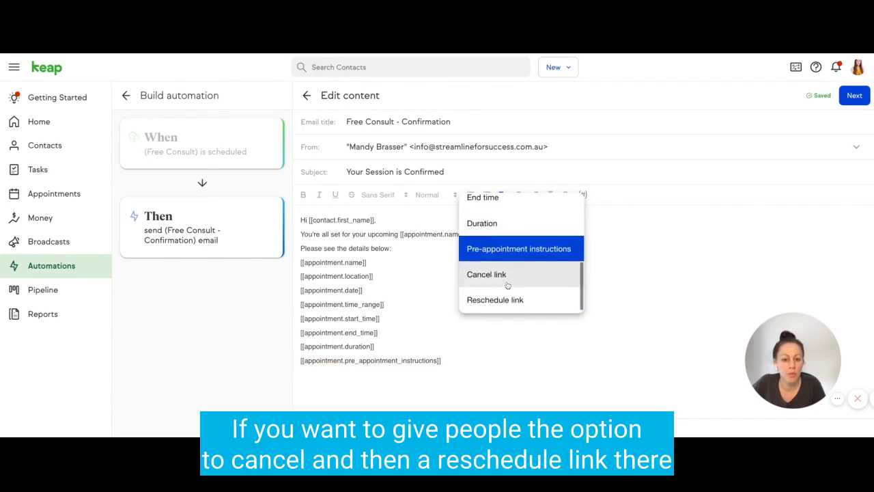
{"action": "left_click", "coordinate": [498, 275]}
{"action": "key", "text": "Return"}
Step: Add the appointment Reschedule link merge field below the cancel link field and start a new line after it
{"action": "left_click", "coordinate": [582, 194]}
{"action": "scroll", "coordinate": [503, 226], "scroll_direction": "up", "scroll_amount": 2}
{"action": "left_click", "coordinate": [495, 233]}
{"action": "scroll", "coordinate": [509, 273], "scroll_direction": "down", "scroll_amount": 5}
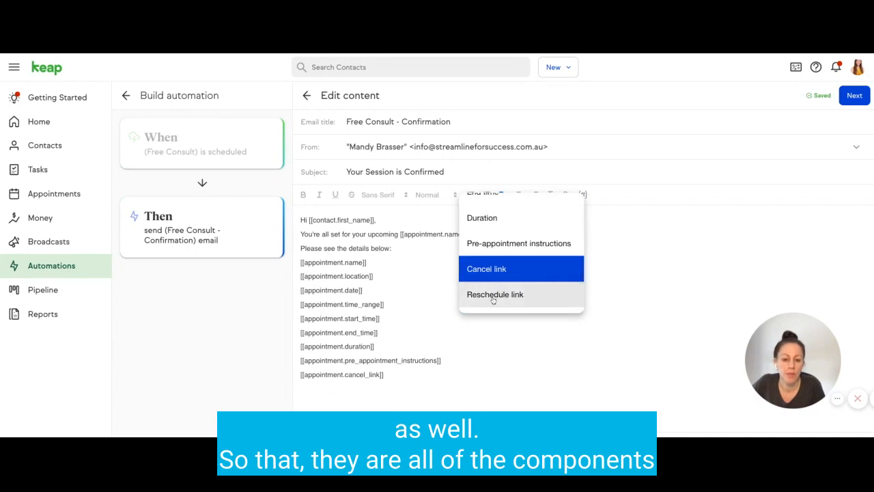
{"action": "left_click", "coordinate": [493, 295]}
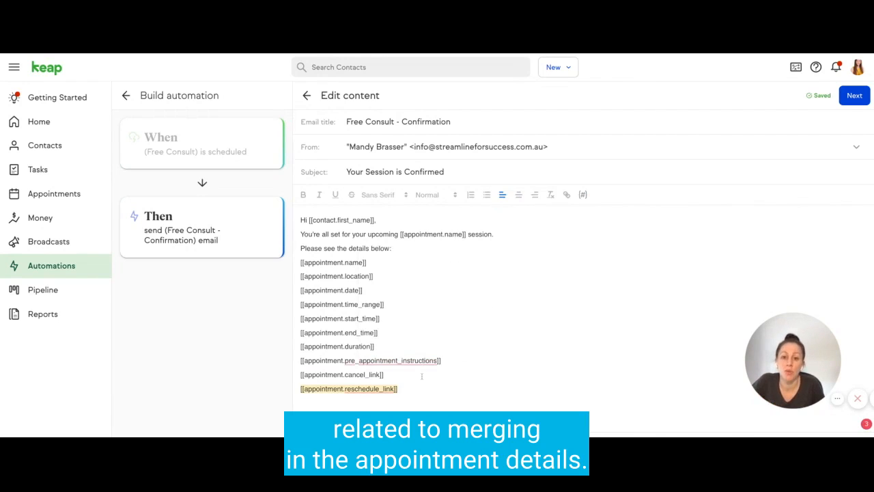
{"action": "scroll", "coordinate": [429, 376], "scroll_direction": "down", "scroll_amount": 1}
{"action": "left_click", "coordinate": [413, 349]}
{"action": "key", "text": "Return"}
Step: Put the label "Location -" before the location field and "Appointment Type -" before the appointment name field in the details list
{"action": "left_click", "coordinate": [300, 234]}
{"action": "type", "text": "Location -"}
{"action": "left_click", "coordinate": [301, 219]}
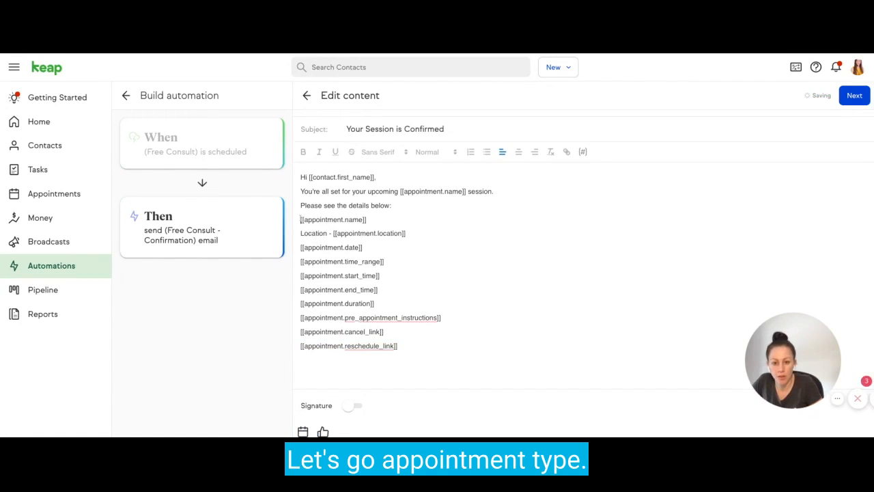
{"action": "type", "text": "Appointment Type "}
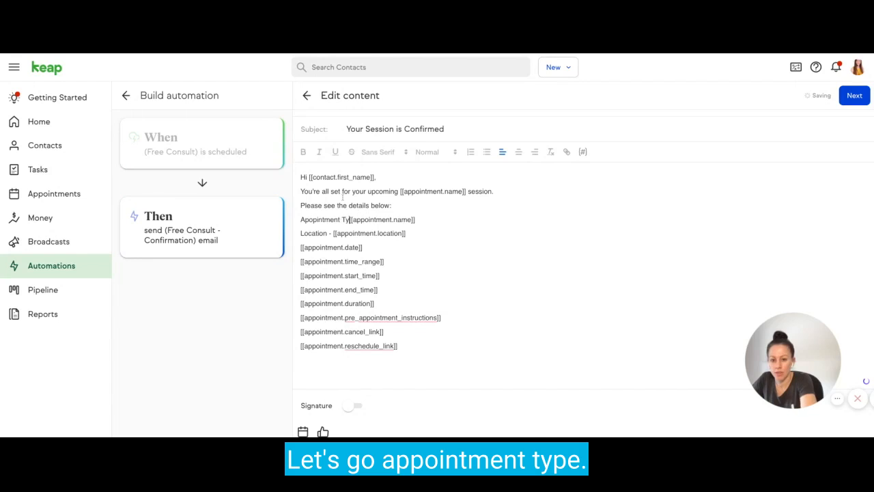
{"action": "type", "text": "-"}
{"action": "left_click", "coordinate": [312, 220]}
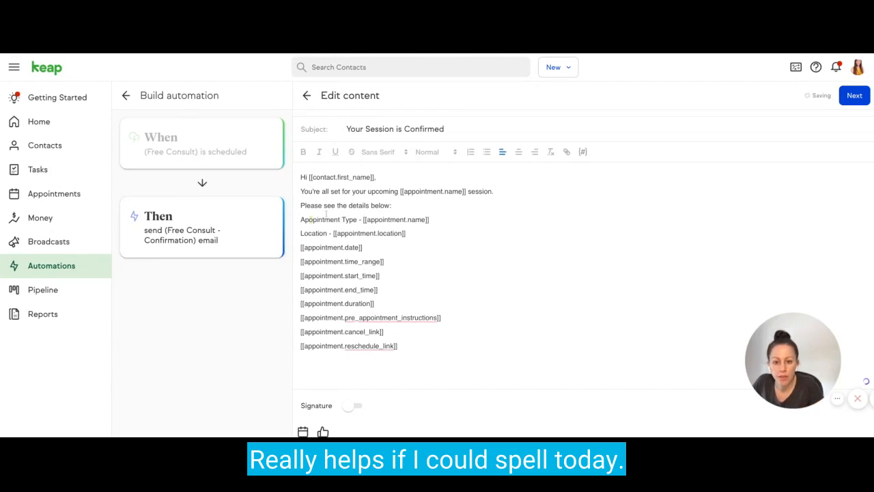
{"action": "key", "text": "BackSpace"}
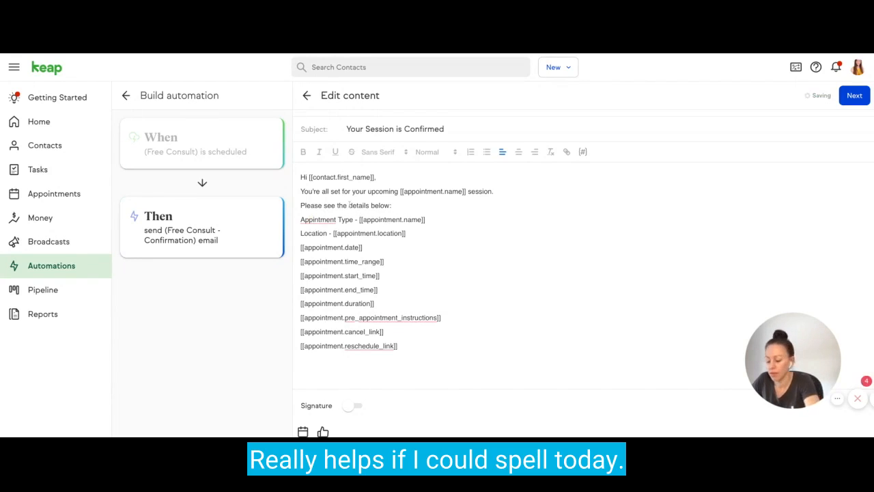
{"action": "type", "text": "o"}
Step: Label the date, time range and start time fields with "Date -", "Time Range -" and "Start Time -" respectively
{"action": "type", "text": "Date - "}
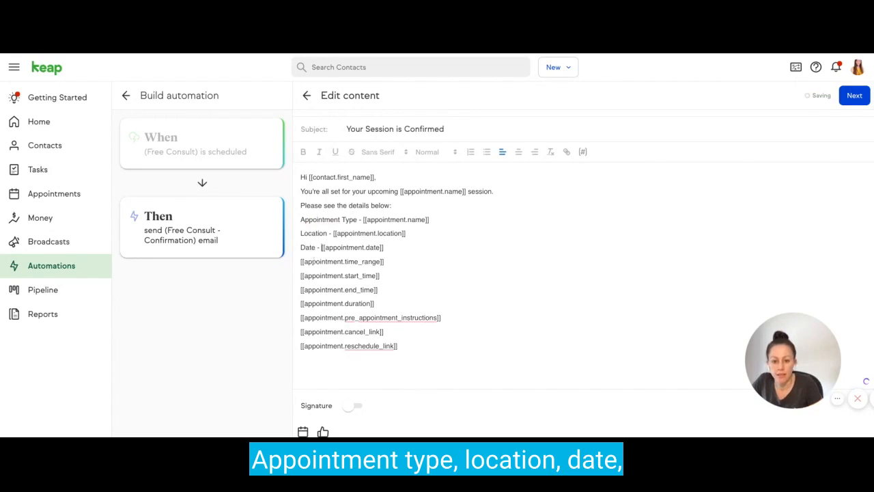
{"action": "type", "text": "Time Range -"}
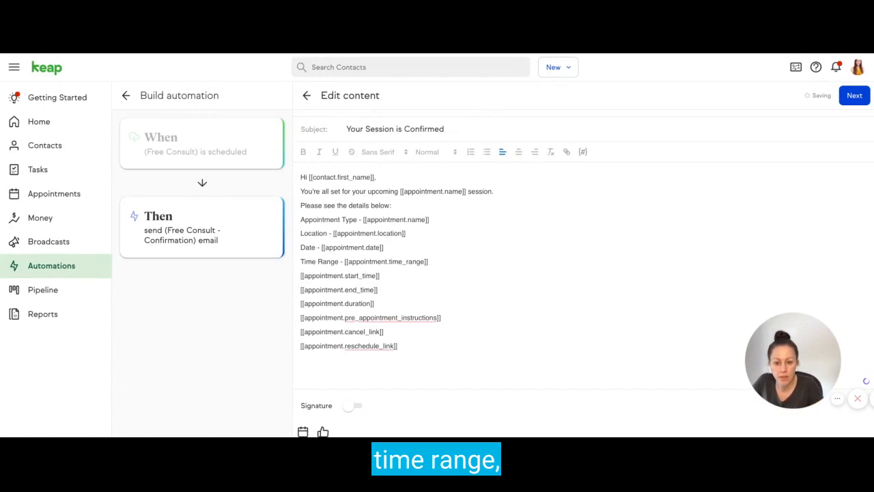
{"action": "type", "text": " Start "}
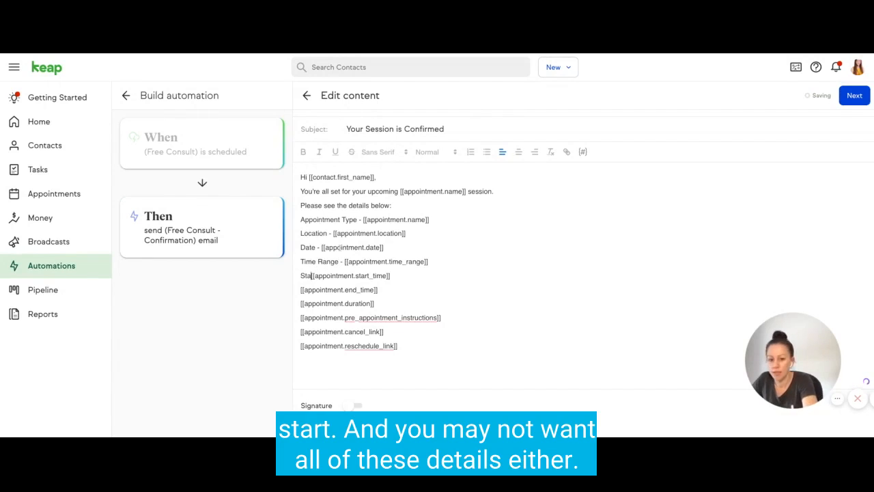
{"action": "type", "text": "Time - "}
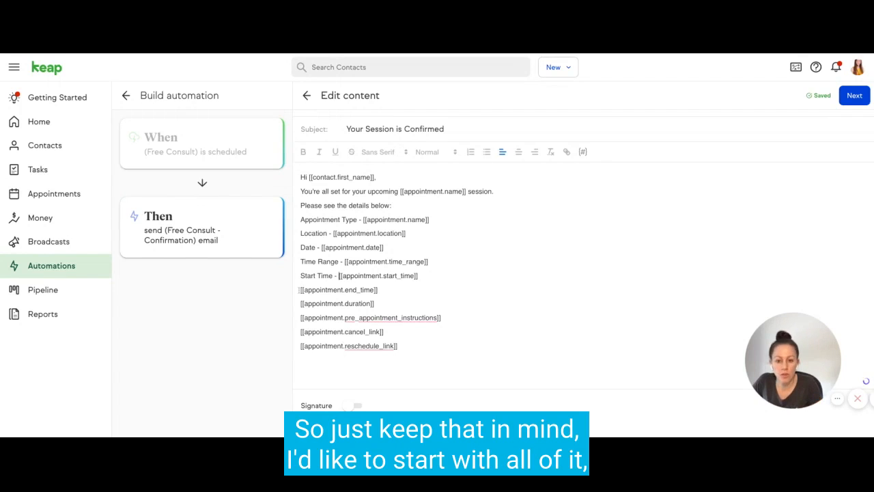
Step: Label the end time, duration and pre-appointment instructions fields with "End Time -", "Duration -" and "Pre Appointment Instructions -" respectively
{"action": "type", "text": "End Time -"}
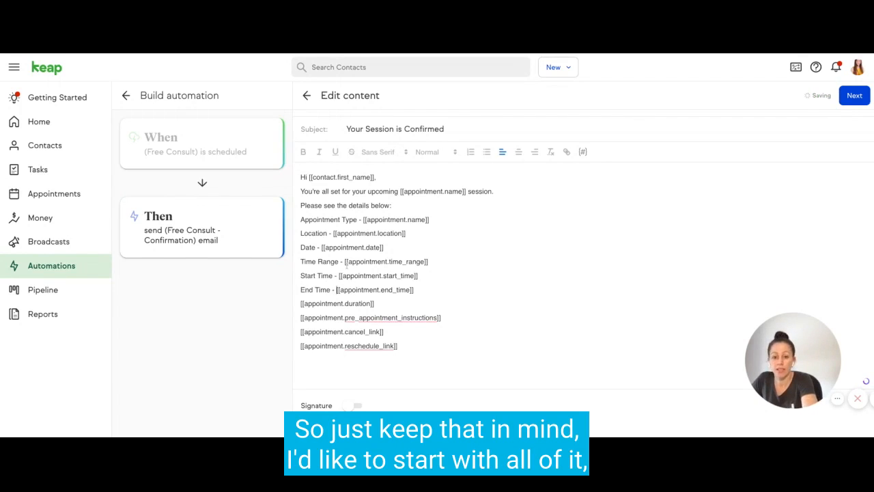
{"action": "left_click", "coordinate": [301, 303]}
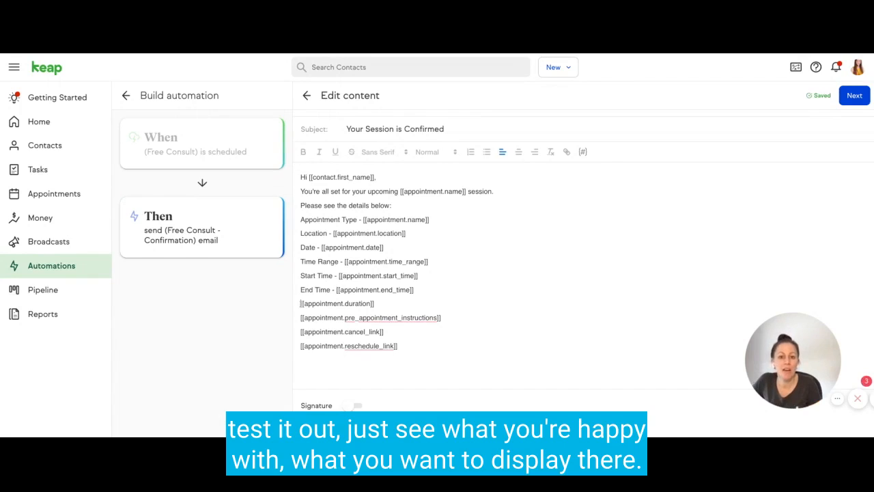
{"action": "type", "text": "Duration -"}
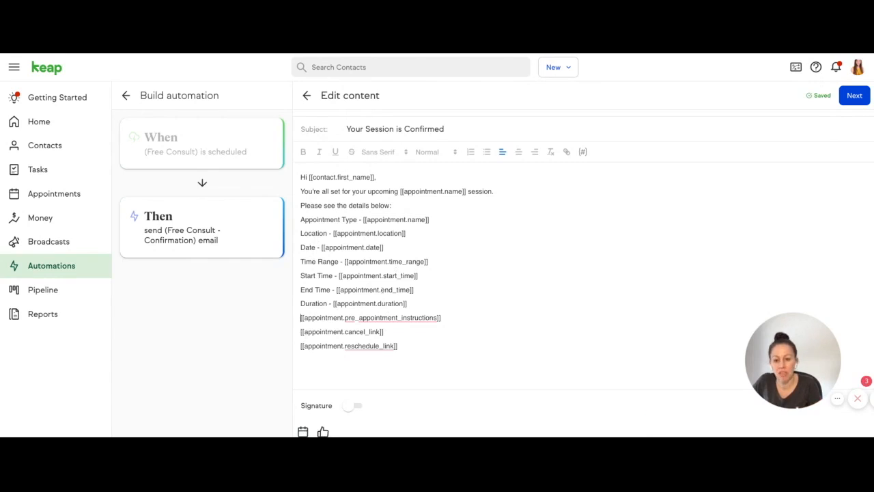
{"action": "type", "text": "Pre Ap"}
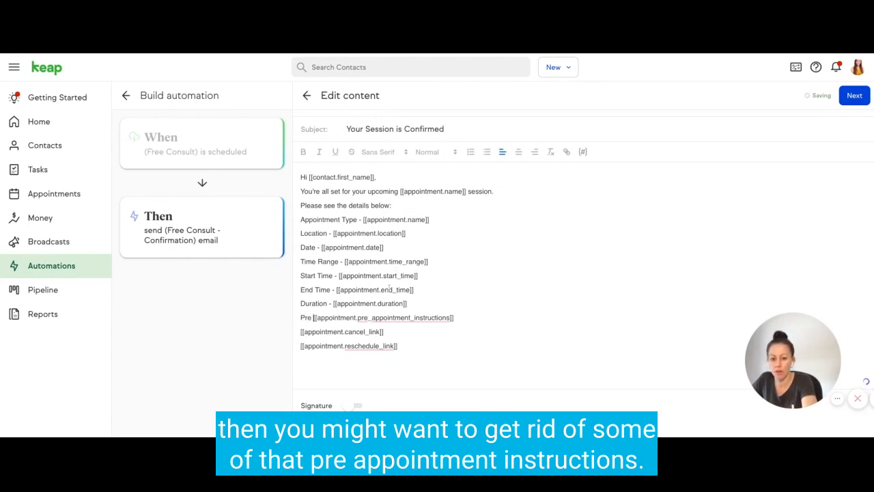
{"action": "type", "text": "pointment Instu"}
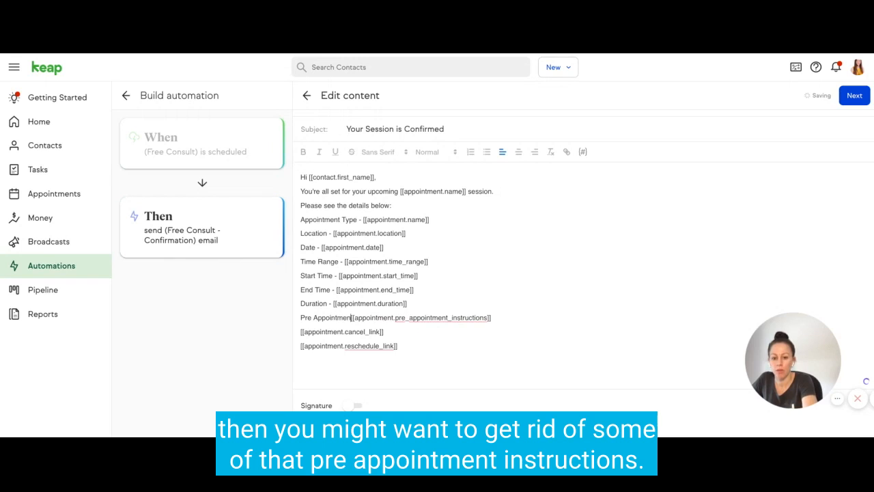
{"action": "key", "text": "BackSpace"}
{"action": "type", "text": "ructions -"}
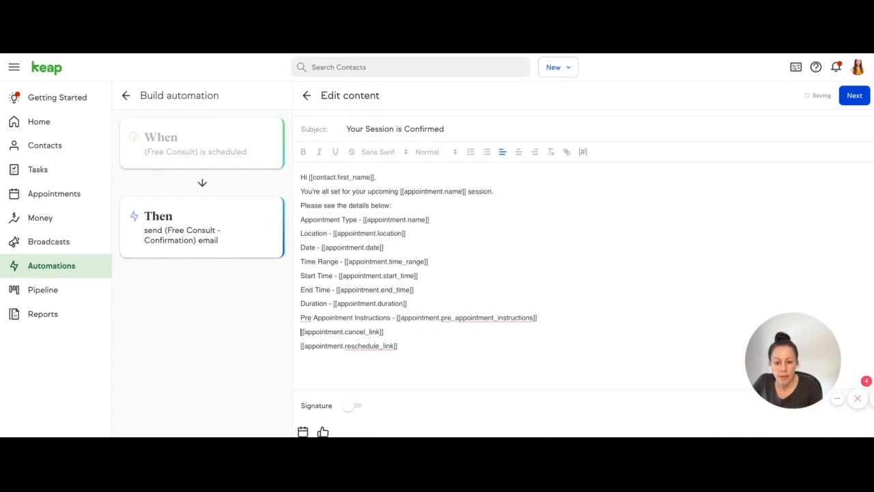
Step: Put the text "Can't make it anymore? Click here -" before the cancel link field
{"action": "type", "text": "CAn't a"}
{"action": "key", "text": "BackSpace"}
{"action": "key", "text": "BackSpace"}
{"action": "key", "text": "BackSpace"}
{"action": "key", "text": "BackSpace"}
{"action": "key", "text": "BackSpace"}
{"action": "key", "text": "BackSpace"}
{"action": "type", "text": "an't make it anym"}
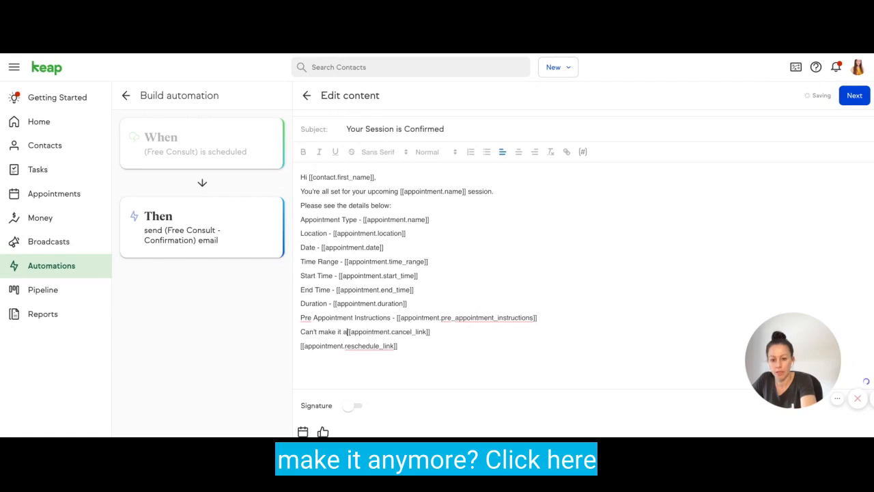
{"action": "type", "text": "ore?  Click here -"}
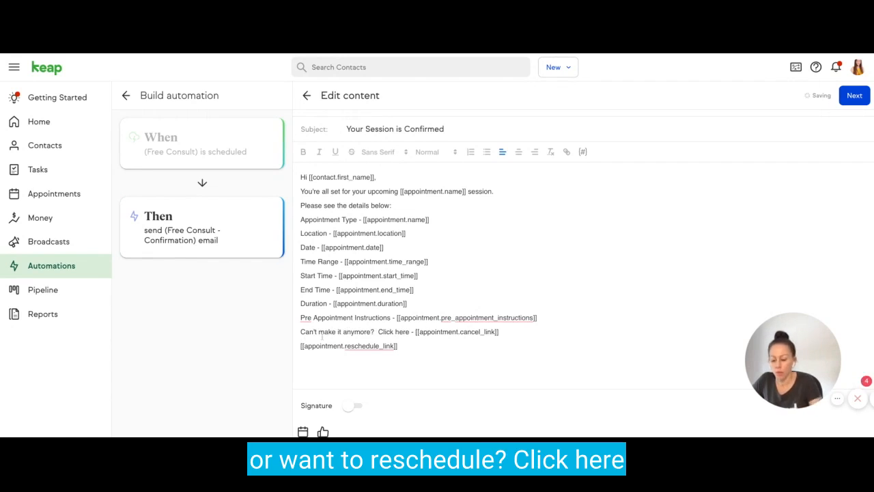
Step: Put the text "Want to reschedule? Click here -" before the reschedule link field
{"action": "left_click", "coordinate": [301, 345]}
{"action": "type", "text": "Want to reschedule?  Cl"}
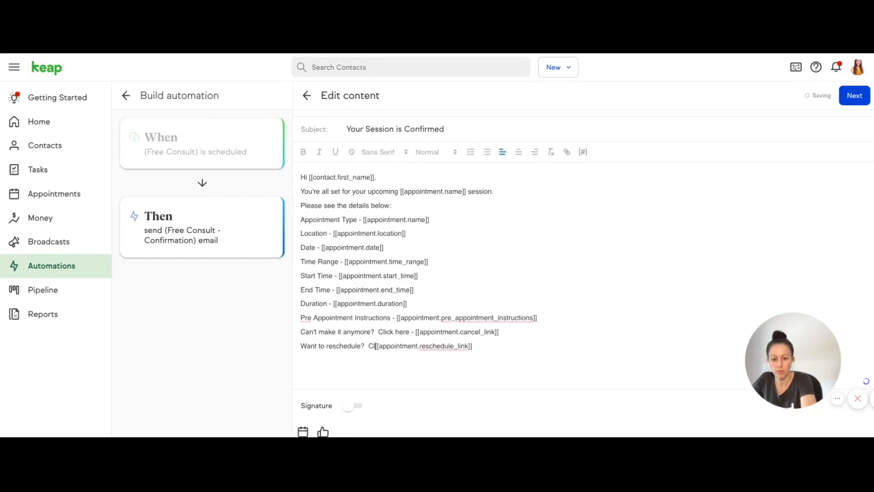
{"action": "type", "text": "ick here -"}
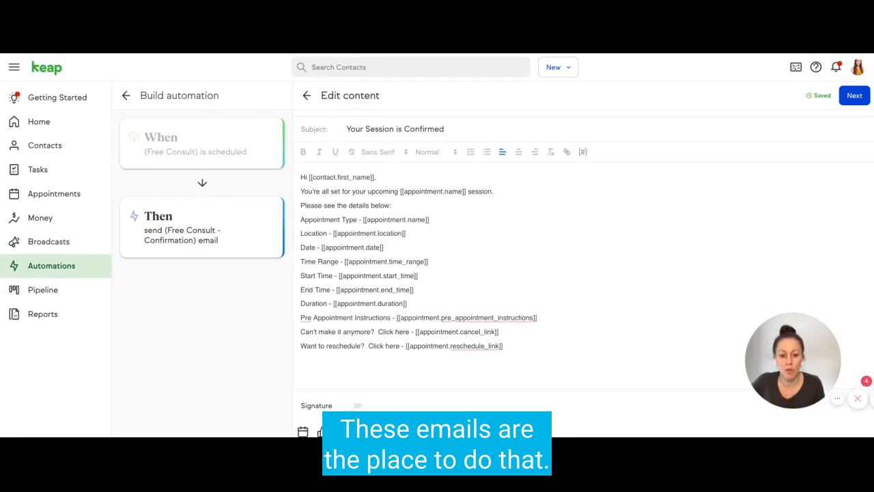
Step: Add the closing line "Look forward to speaking with you soon!" below the reschedule line
{"action": "key", "text": "Return"}
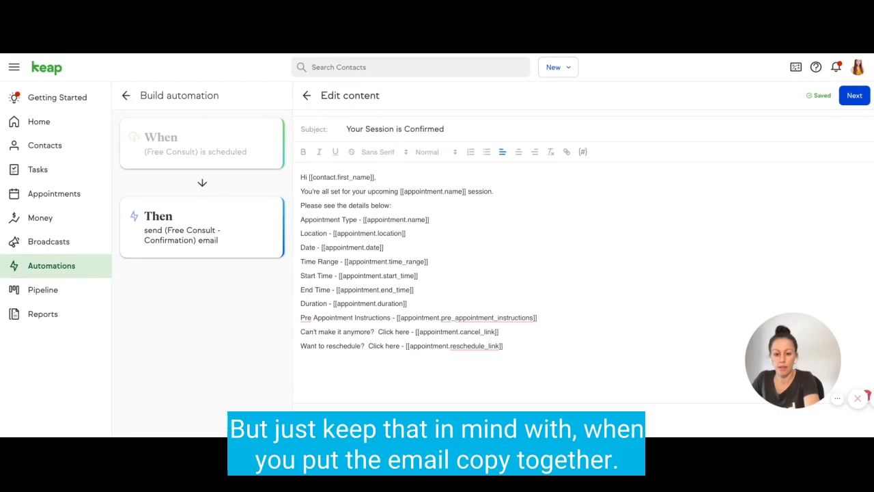
{"action": "type", "text": "Look forward tos p"}
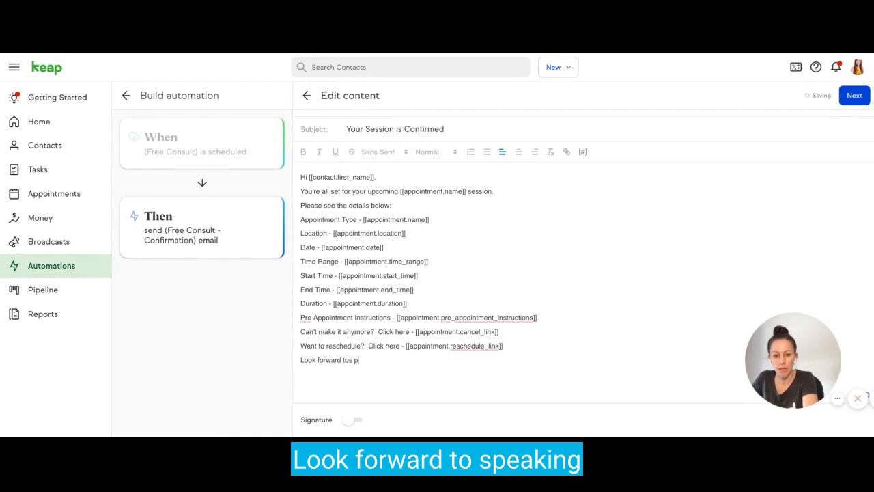
{"action": "key", "text": "BackSpace"}
{"action": "type", "text": "speaking with you soon!"}
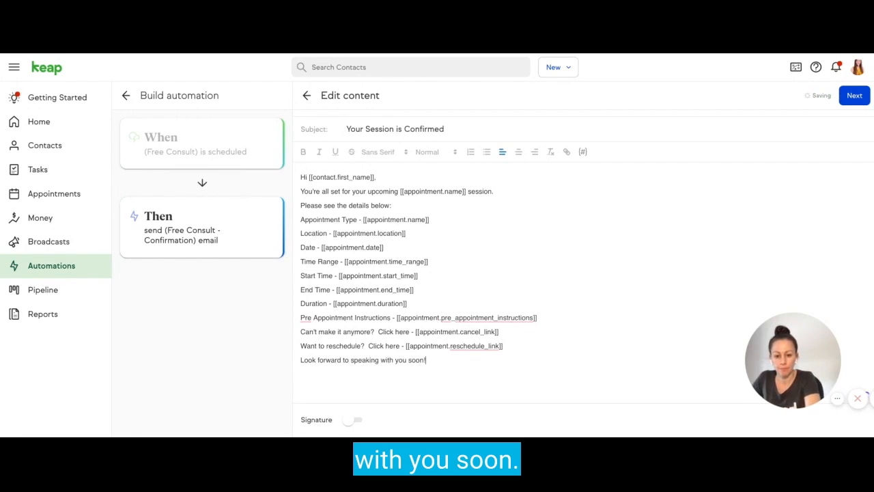
Step: Turn on the signature for the confirmation email
{"action": "scroll", "coordinate": [355, 403], "scroll_direction": "down", "scroll_amount": 1}
{"action": "left_click", "coordinate": [354, 400]}
{"action": "scroll", "coordinate": [358, 398], "scroll_direction": "down", "scroll_amount": 3}
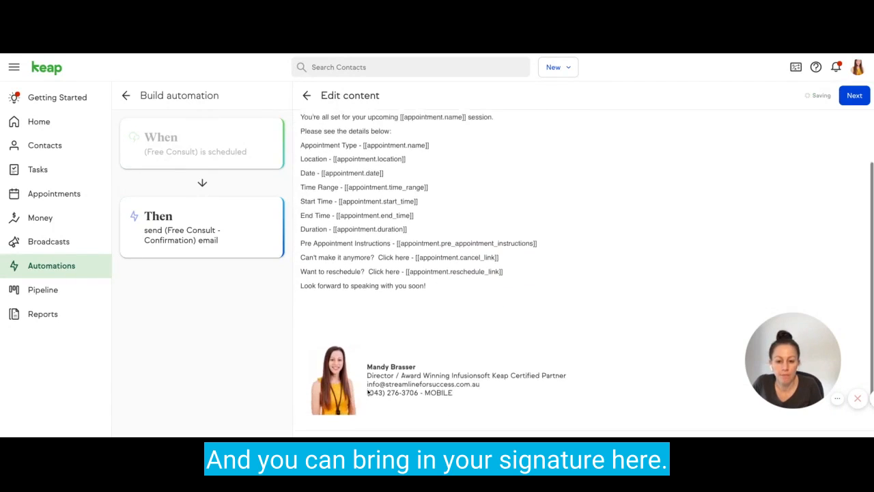
Step: Remove the surplus empty lines above the signature and insert a blank line between the reschedule line and the closing line
{"action": "left_click", "coordinate": [336, 285]}
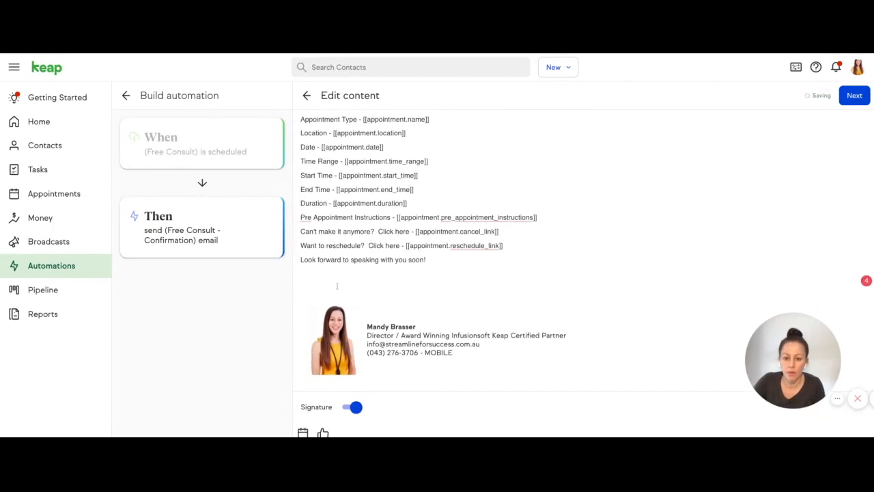
{"action": "key", "text": "BackSpace"}
{"action": "key", "text": "BackSpace"}
{"action": "scroll", "coordinate": [437, 279], "scroll_direction": "up", "scroll_amount": 3}
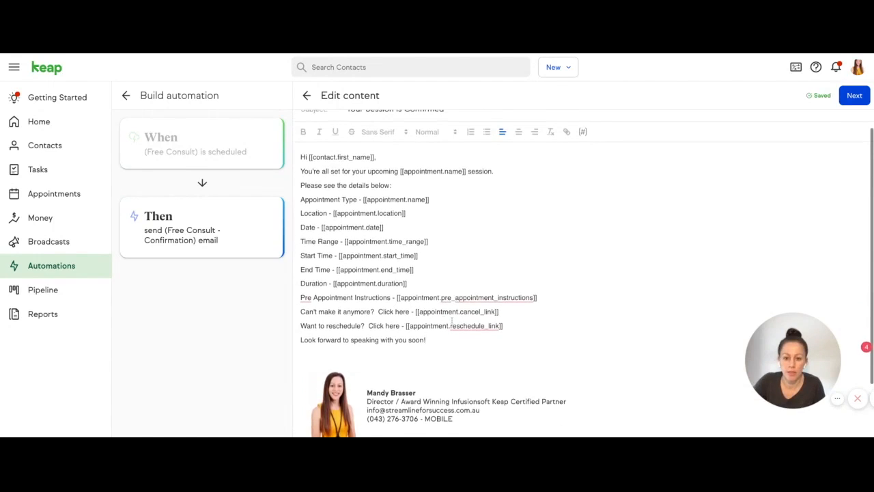
{"action": "left_click", "coordinate": [509, 326]}
{"action": "key", "text": "Return"}
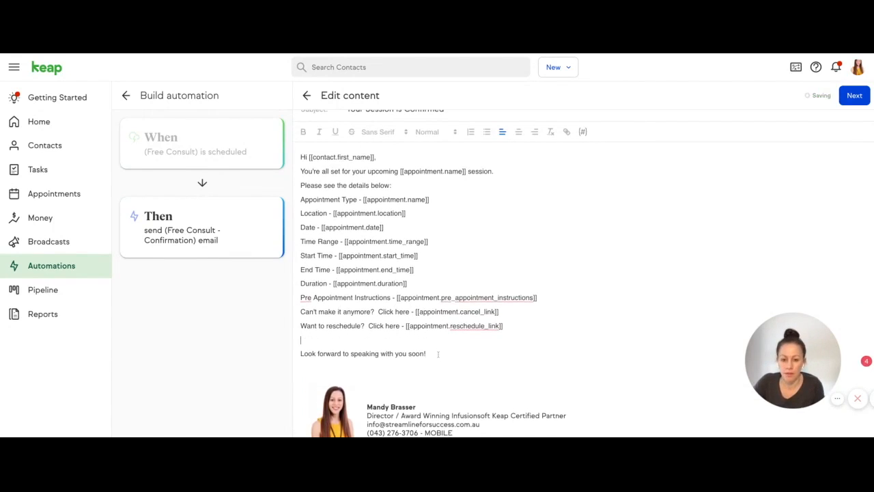
{"action": "scroll", "coordinate": [441, 273], "scroll_direction": "up", "scroll_amount": 3}
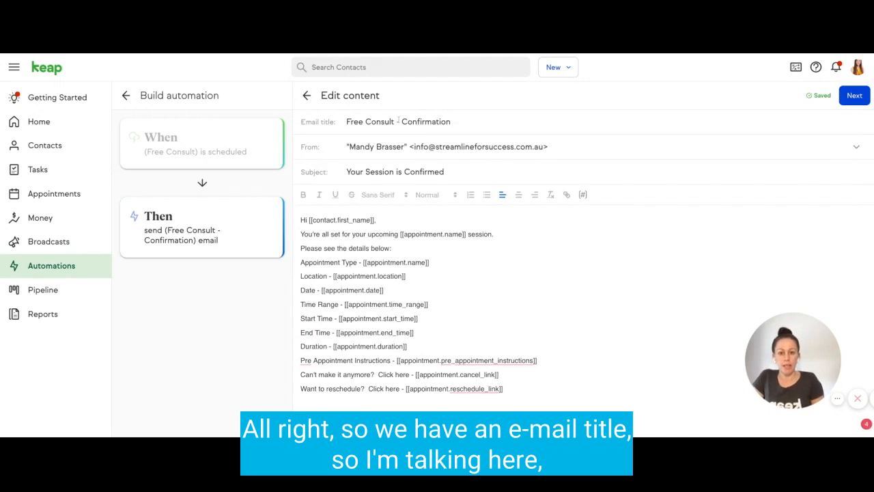
{"action": "left_click_drag", "start_coordinate": [348, 122], "coordinate": [450, 122]}
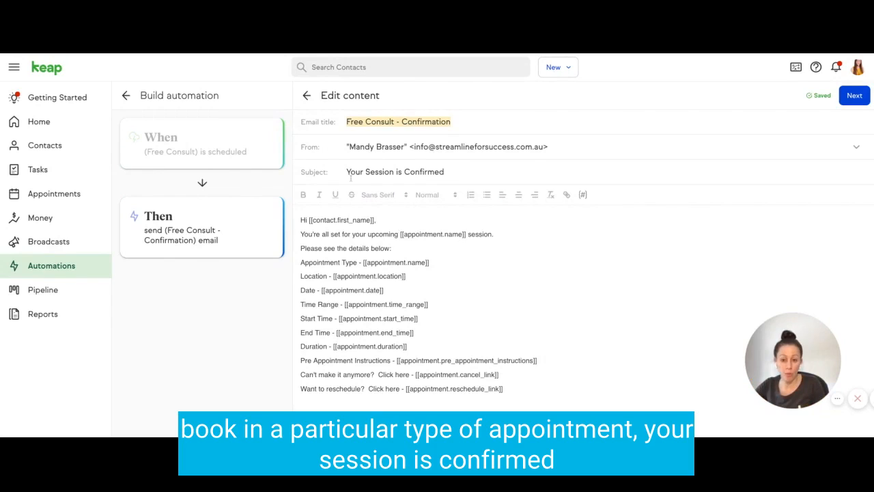
{"action": "left_click_drag", "start_coordinate": [346, 171], "coordinate": [443, 171]}
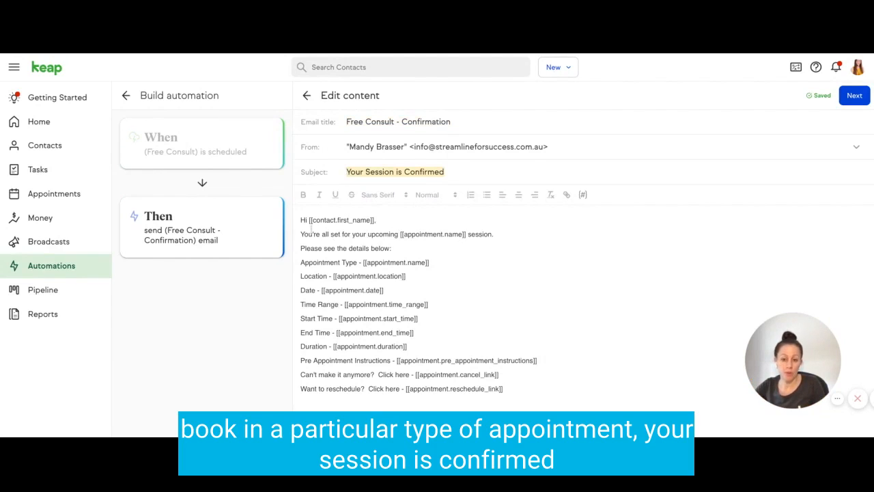
{"action": "left_click", "coordinate": [390, 288]}
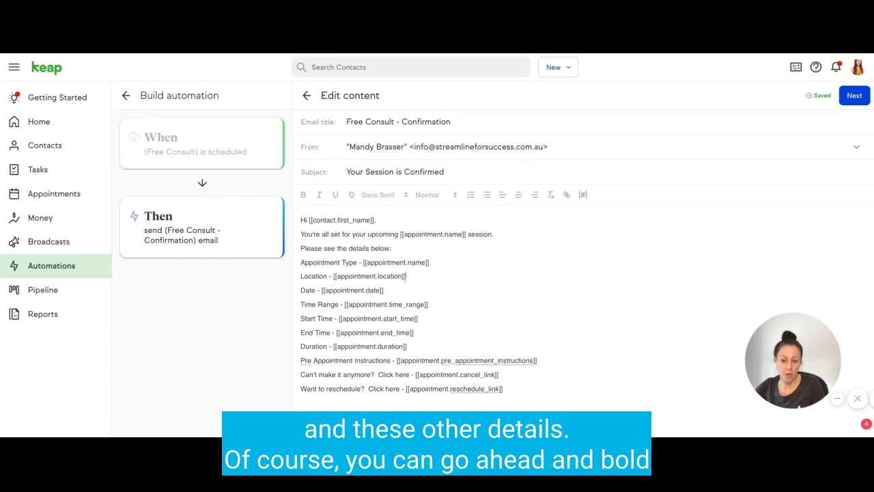
Step: Make the whole Date line and the whole Start Time line bold in the email's details list
{"action": "triple_click", "coordinate": [396, 292]}
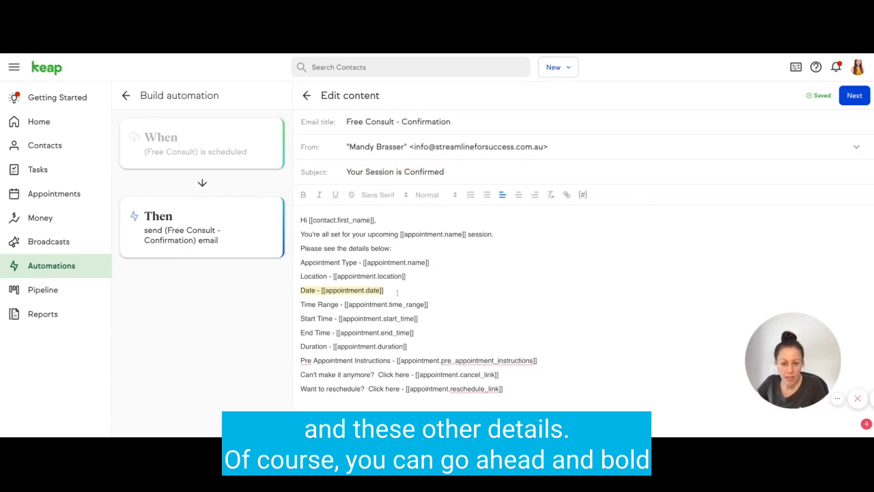
{"action": "left_click", "coordinate": [303, 194]}
{"action": "key", "text": "Down"}
{"action": "left_click_drag", "start_coordinate": [432, 318], "coordinate": [300, 318]}
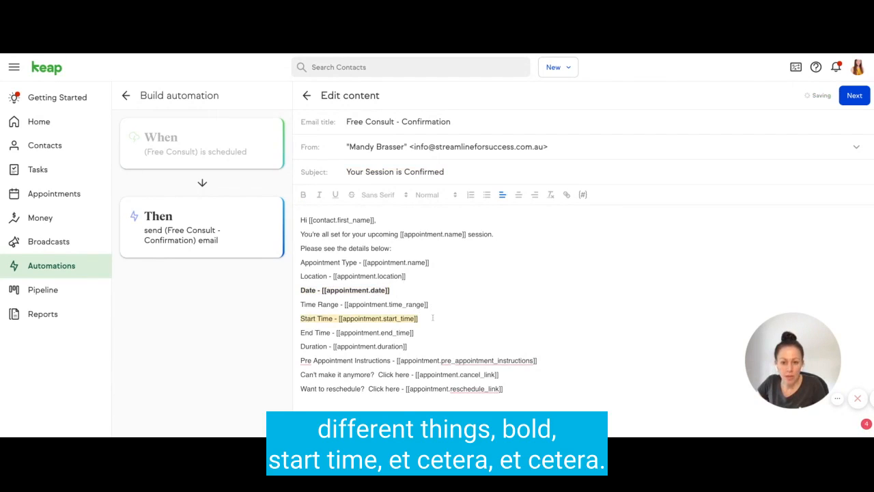
{"action": "left_click", "coordinate": [303, 195]}
{"action": "left_click", "coordinate": [478, 285]}
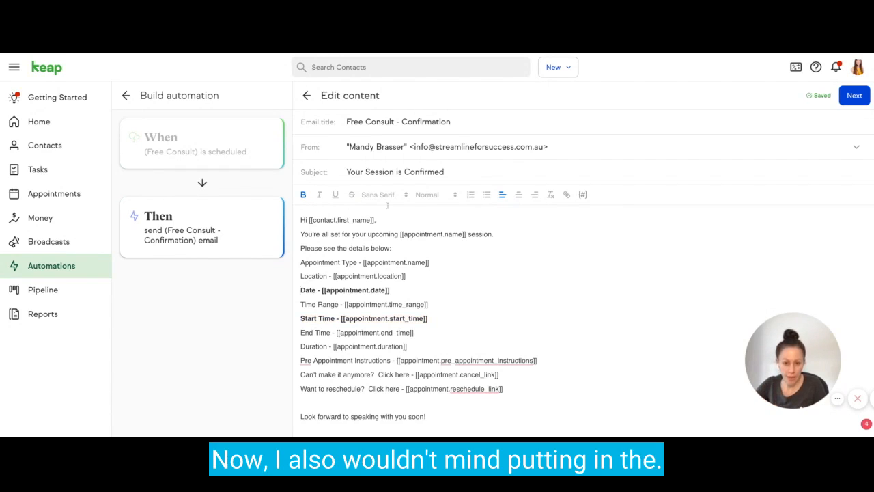
Step: Try to insert the Appointment name merge field after "Your" in the subject line, and undo the insertion
{"action": "left_click", "coordinate": [365, 172]}
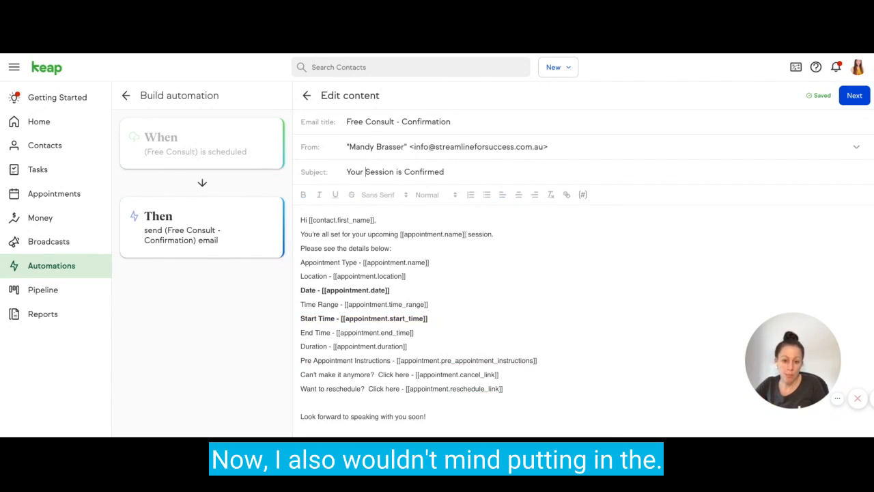
{"action": "left_click", "coordinate": [582, 194]}
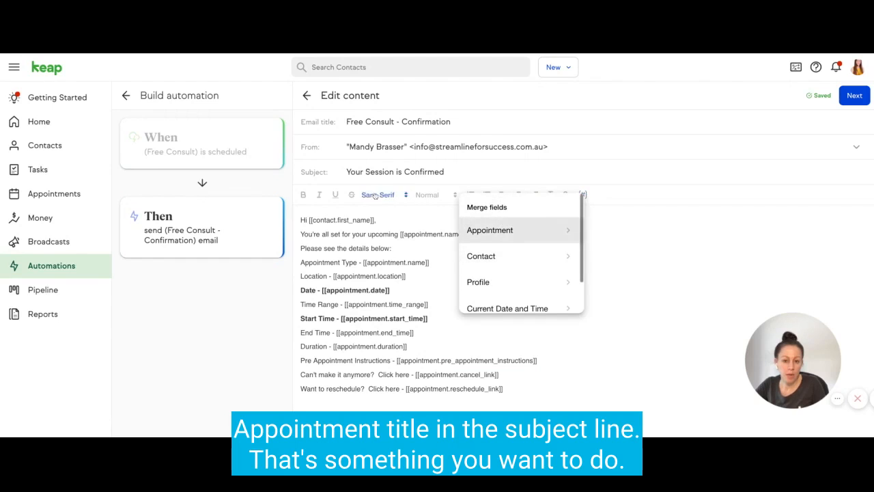
{"action": "left_click", "coordinate": [503, 233]}
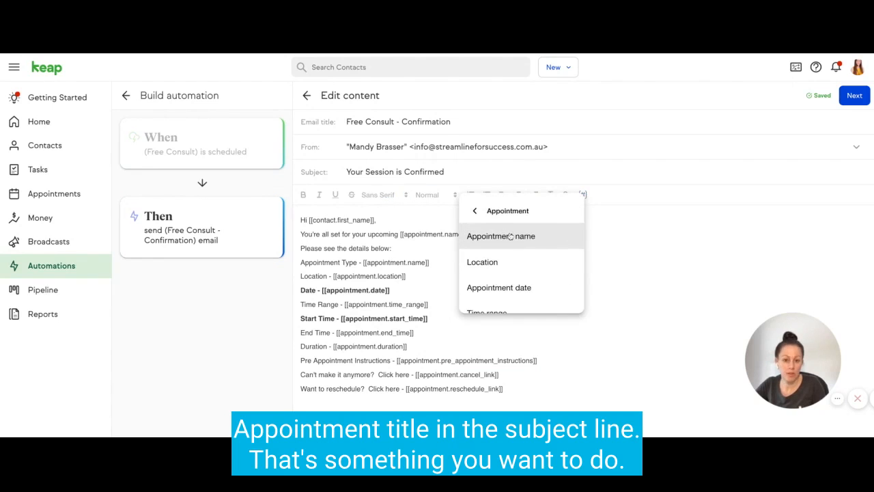
{"action": "left_click", "coordinate": [511, 237]}
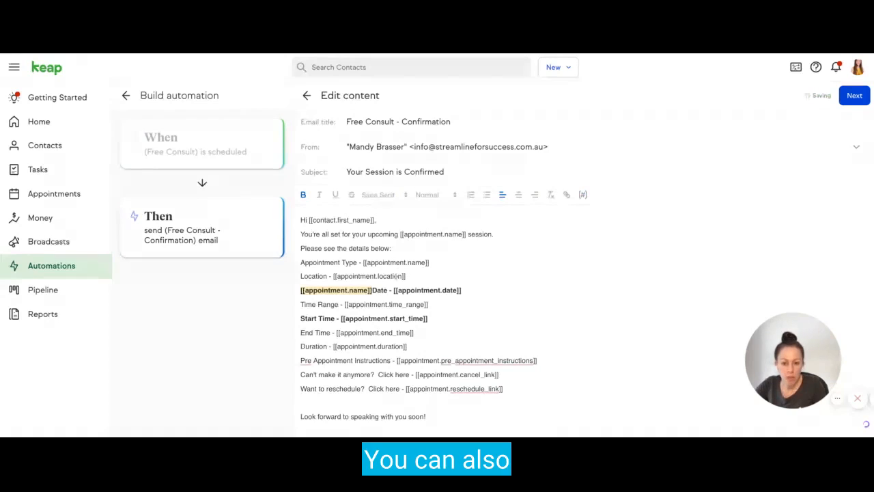
{"action": "key", "text": "ctrl+z"}
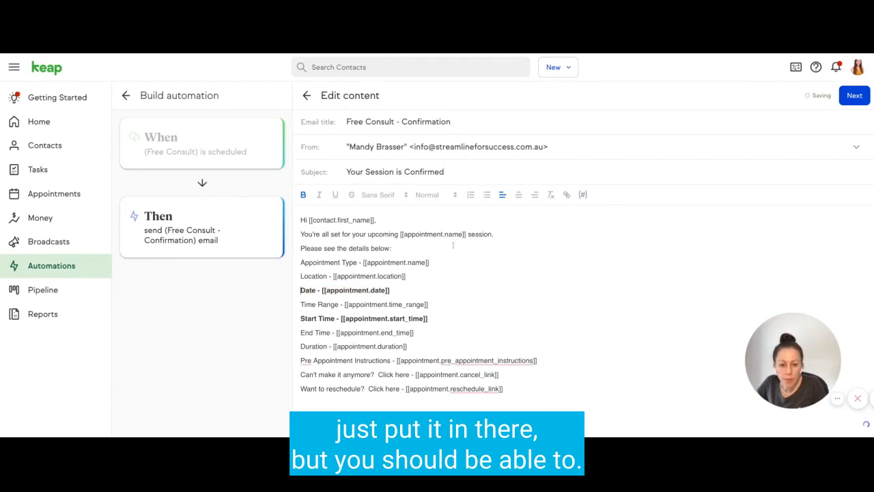
Step: Copy the [[appointment.name]] merge field from the email's second line into the subject, between "Your" and "Session is Confirmed"
{"action": "left_click_drag", "start_coordinate": [466, 234], "coordinate": [401, 235]}
{"action": "key", "text": "ctrl+c"}
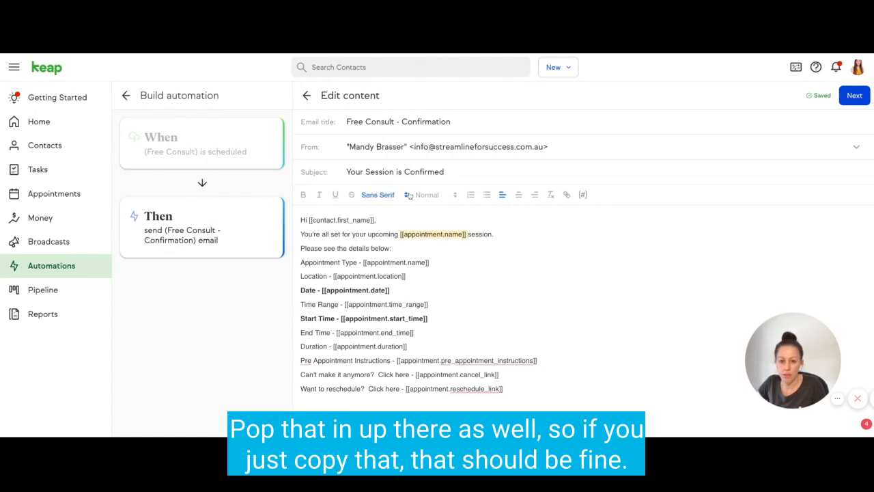
{"action": "left_click", "coordinate": [364, 172]}
{"action": "key", "text": "ctrl+v"}
{"action": "left_click", "coordinate": [509, 273]}
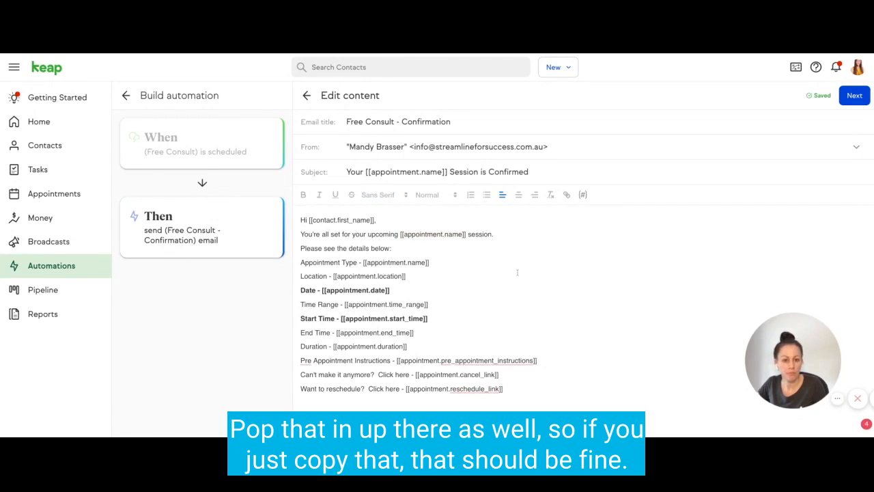
{"action": "scroll", "coordinate": [517, 272], "scroll_direction": "down", "scroll_amount": 5}
{"action": "scroll", "coordinate": [517, 271], "scroll_direction": "up", "scroll_amount": 2}
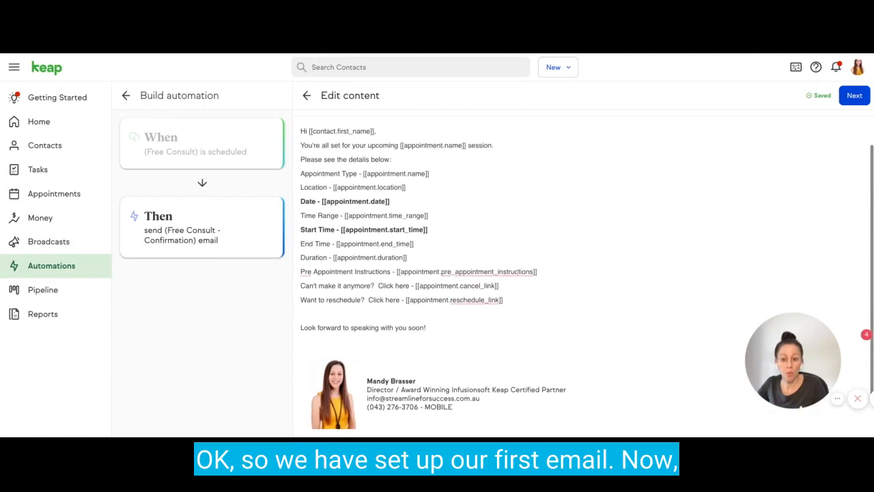
{"action": "scroll", "coordinate": [517, 271], "scroll_direction": "up", "scroll_amount": 3}
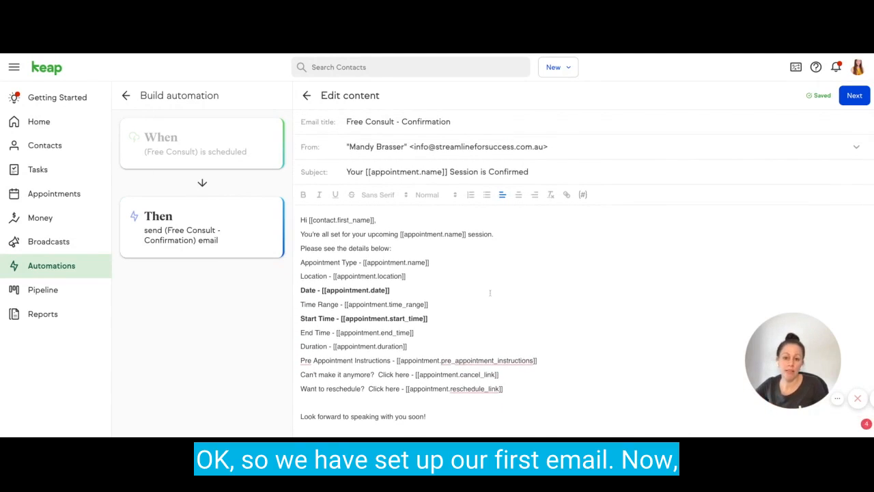
{"action": "left_click", "coordinate": [583, 195]}
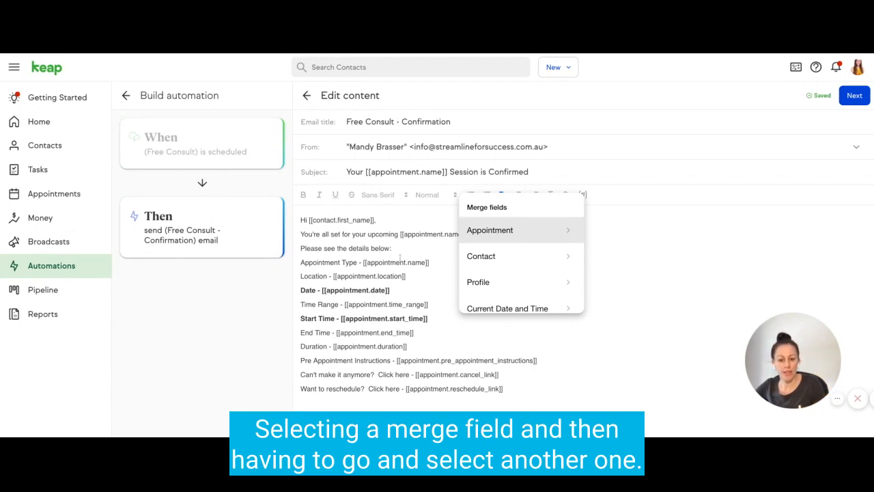
{"action": "left_click", "coordinate": [401, 258]}
Step: Copy the entire email body text, from the greeting to the closing line above the signature
{"action": "left_click_drag", "start_coordinate": [300, 220], "coordinate": [504, 389]}
{"action": "key", "text": "ctrl+c"}
{"action": "scroll", "coordinate": [460, 306], "scroll_direction": "down", "scroll_amount": 3}
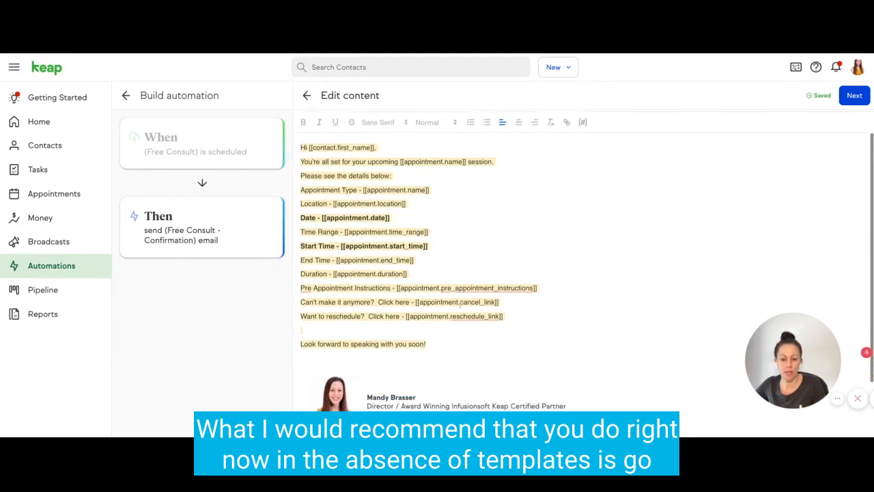
Step: Finish setting up the Free Consult - Confirmation email, keeping it sent immediately
{"action": "left_click", "coordinate": [448, 239]}
{"action": "scroll", "coordinate": [449, 245], "scroll_direction": "up", "scroll_amount": 3}
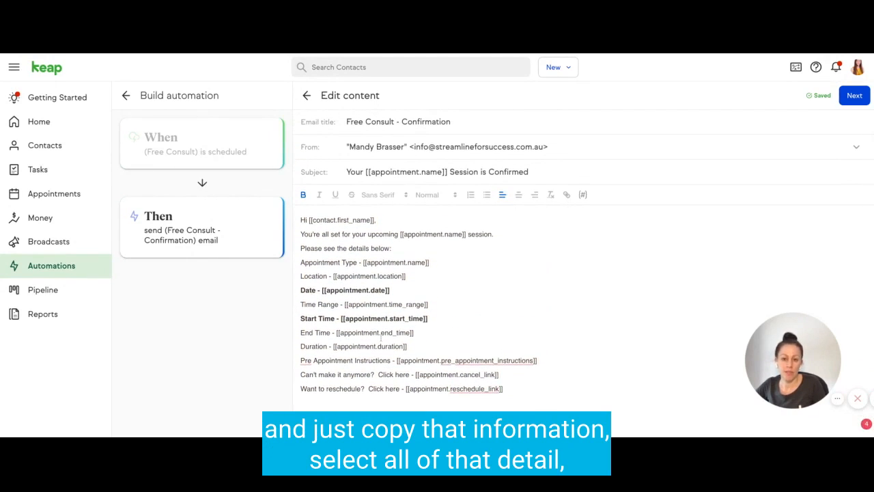
{"action": "scroll", "coordinate": [400, 353], "scroll_direction": "down", "scroll_amount": 1}
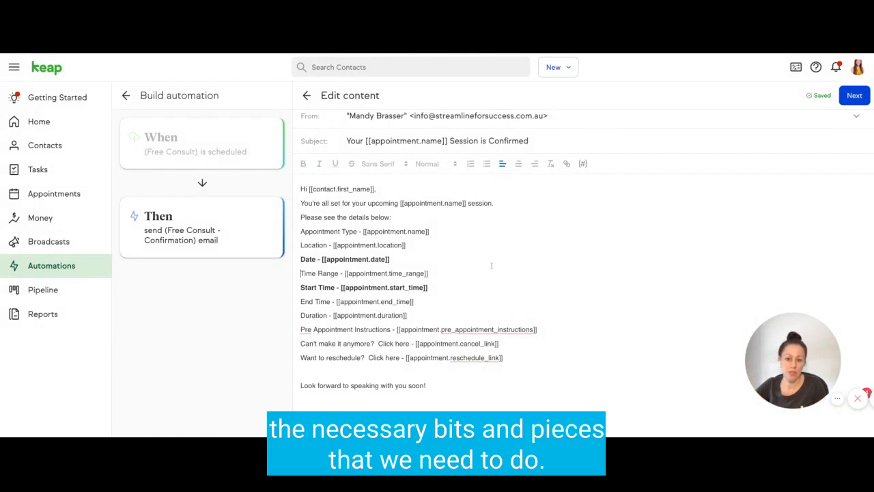
{"action": "scroll", "coordinate": [495, 267], "scroll_direction": "down", "scroll_amount": 2}
{"action": "scroll", "coordinate": [495, 267], "scroll_direction": "up", "scroll_amount": 3}
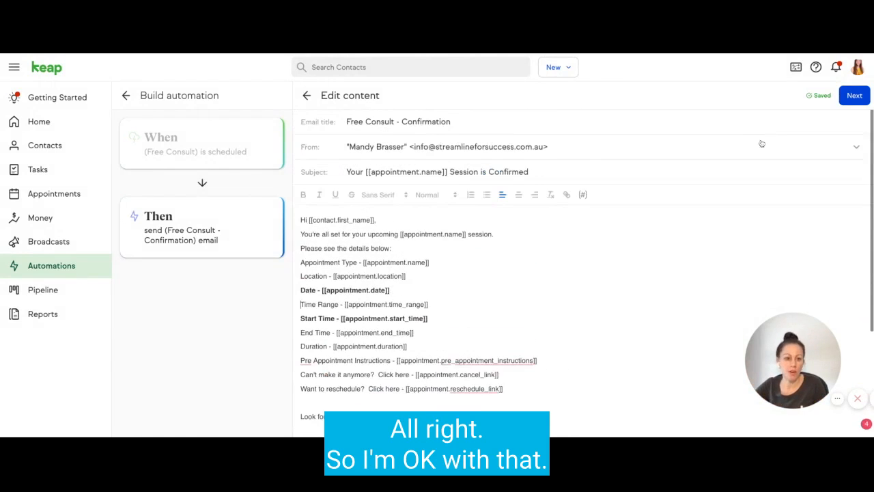
{"action": "left_click", "coordinate": [854, 95]}
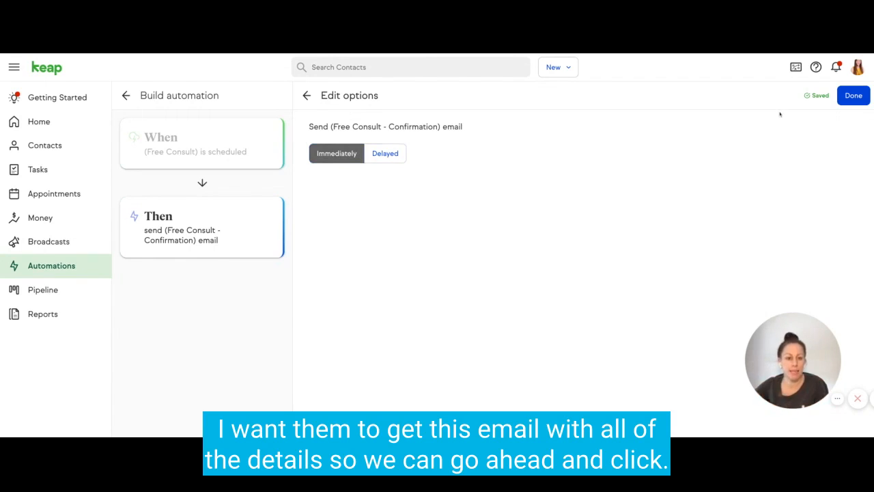
{"action": "left_click", "coordinate": [853, 96]}
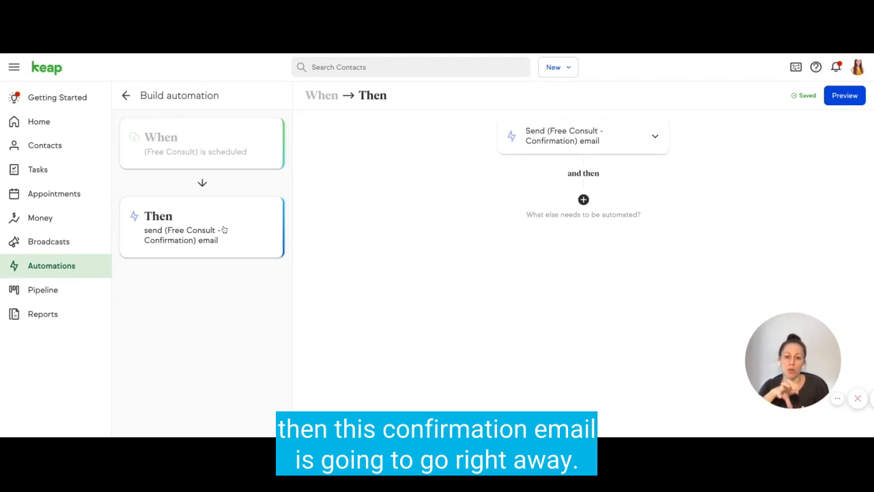
Step: Add a second email action after the confirmation email, starting from a blank email, and paste the copied text into its body
{"action": "left_click", "coordinate": [583, 200]}
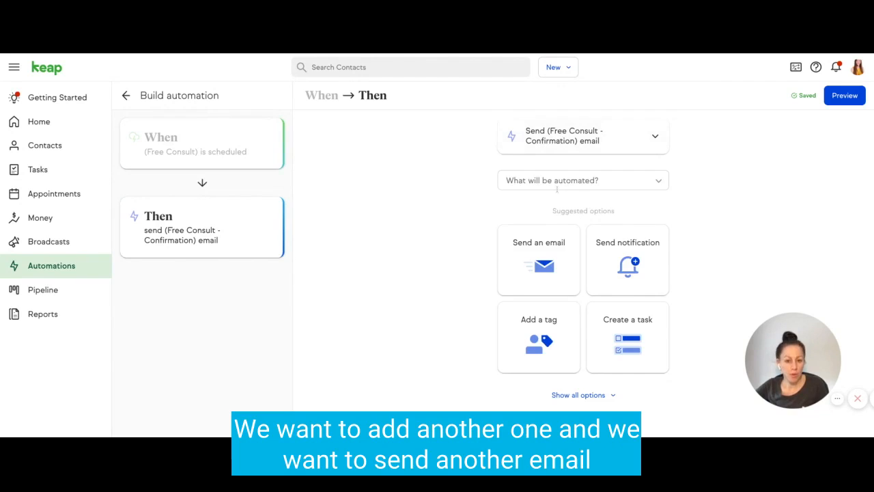
{"action": "left_click", "coordinate": [536, 262]}
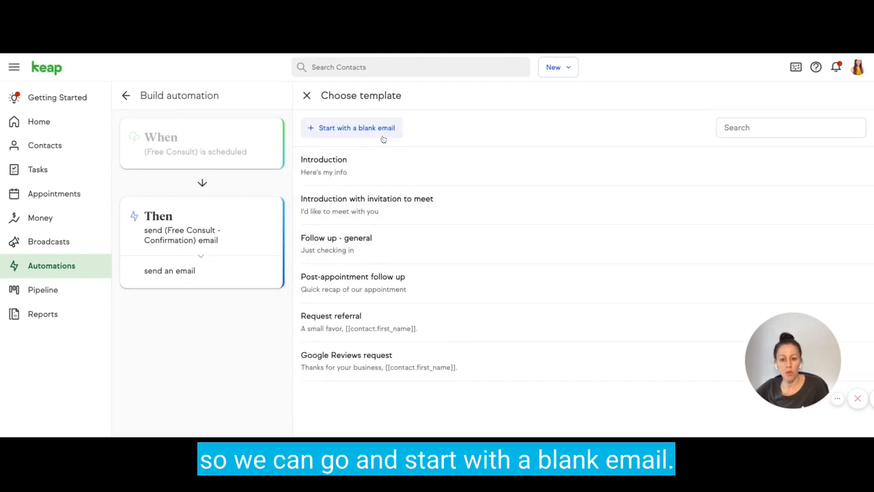
{"action": "left_click", "coordinate": [370, 128]}
{"action": "left_click", "coordinate": [365, 231]}
{"action": "key", "text": "ctrl+v"}
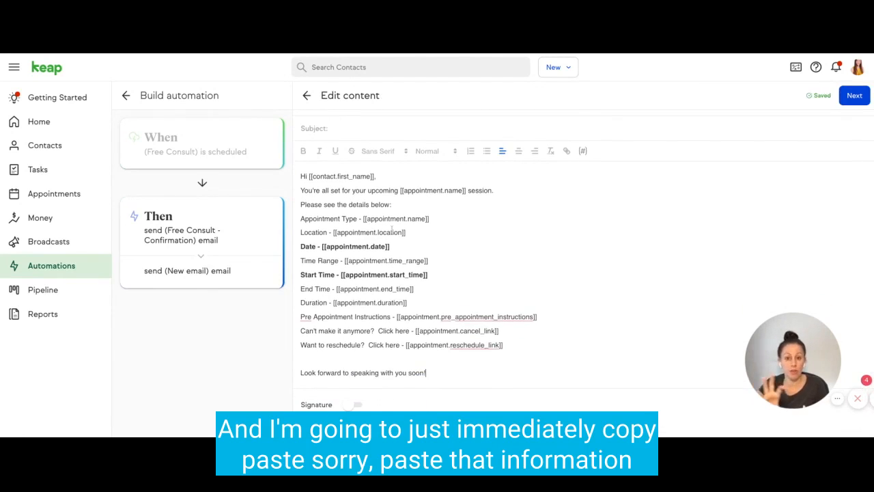
{"action": "scroll", "coordinate": [400, 260], "scroll_direction": "up", "scroll_amount": 1}
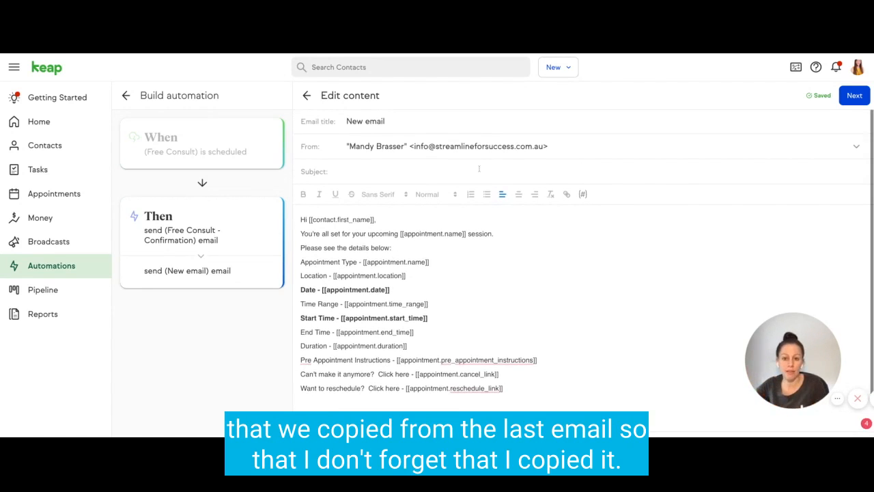
Step: Replace the new email's title with "Free Consult - 3 Days Before"
{"action": "left_click_drag", "start_coordinate": [394, 121], "coordinate": [346, 121]}
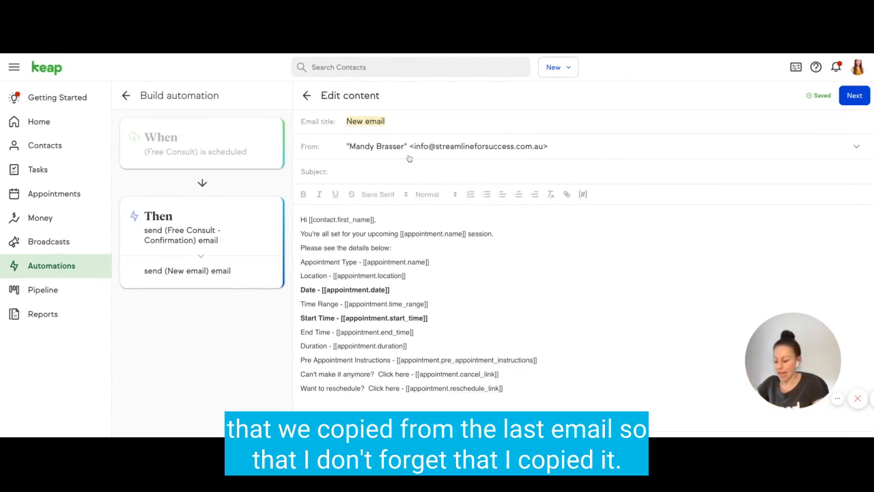
{"action": "type", "text": "Free C"}
{"action": "key", "text": "BackSpace"}
{"action": "key", "text": "BackSpace"}
{"action": "key", "text": "BackSpace"}
{"action": "type", "text": "e Consult -"}
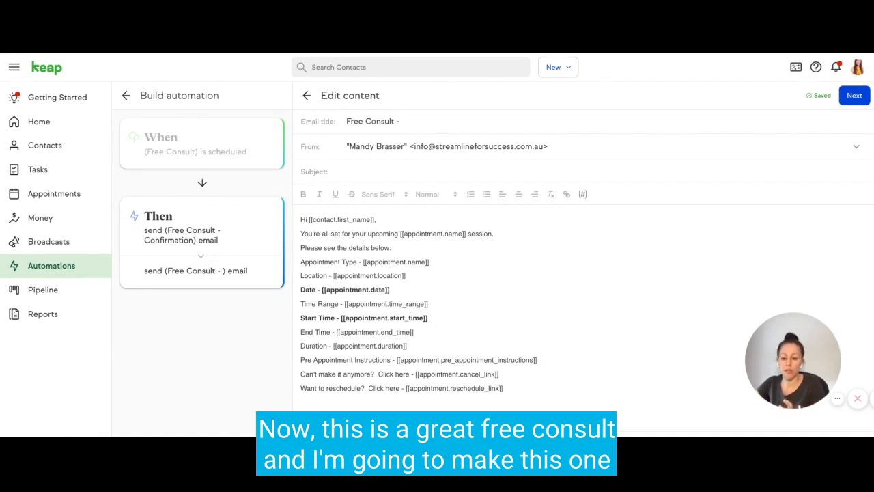
{"action": "type", "text": "3 Dasy"}
{"action": "key", "text": "BackSpace"}
{"action": "key", "text": "BackSpace"}
{"action": "key", "text": "BackSpace"}
{"action": "type", "text": "ys Before"}
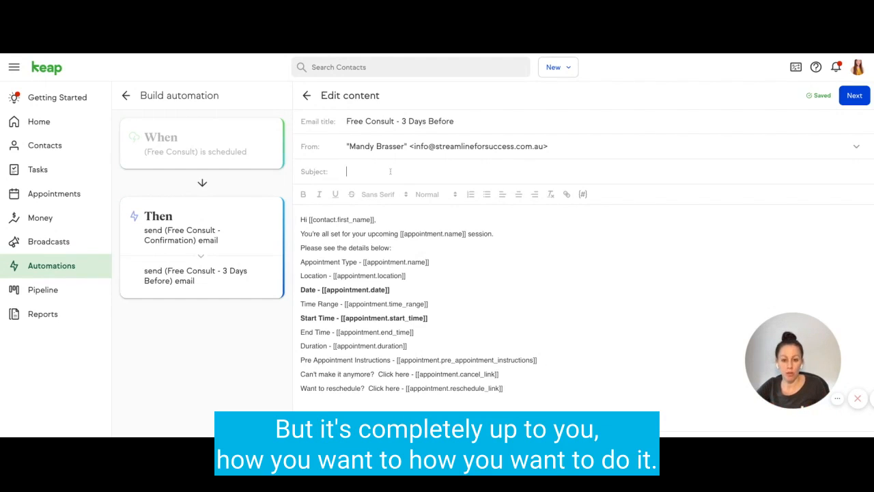
Step: Set the subject to "We're on in 3 days time [[contact.first_name]]", copying the merge field from the email's greeting
{"action": "type", "text": "We're"}
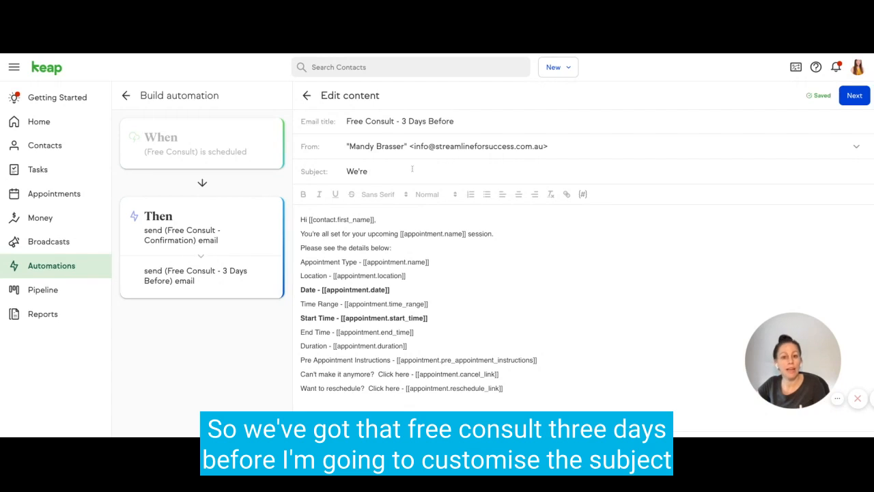
{"action": "type", "text": "o"}
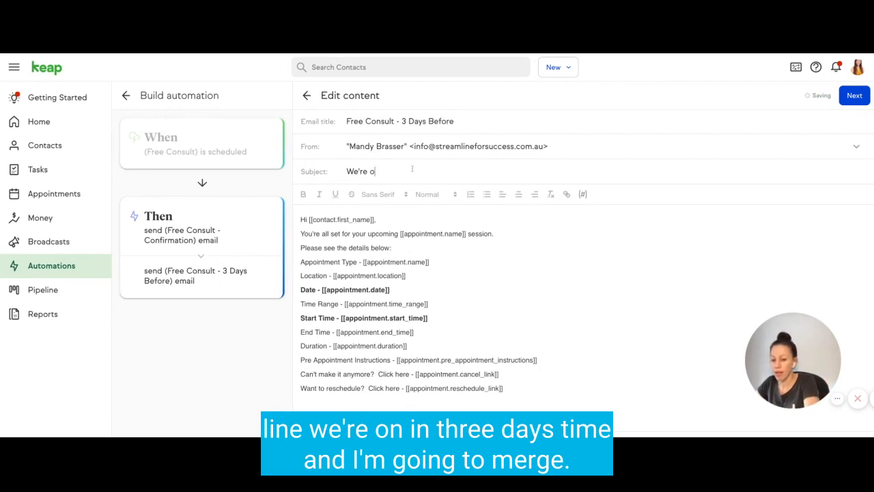
{"action": "type", "text": "n in 3 days time"}
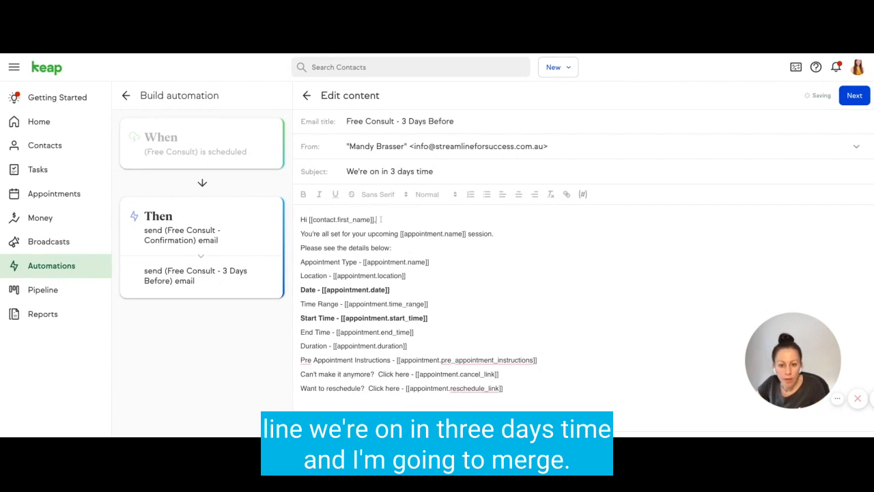
{"action": "left_click_drag", "start_coordinate": [378, 219], "coordinate": [308, 220]}
{"action": "key", "text": "ctrl+c"}
{"action": "left_click", "coordinate": [454, 172]}
{"action": "key", "text": "ctrl+v"}
{"action": "left_click", "coordinate": [437, 171]}
{"action": "key", "text": "BackSpace"}
{"action": "key", "text": "BackSpace"}
Step: Add a line below the greeting reading "We're on in only 3 days time. Looking forward to speaking with you further about XYZ..."
{"action": "left_click", "coordinate": [462, 253]}
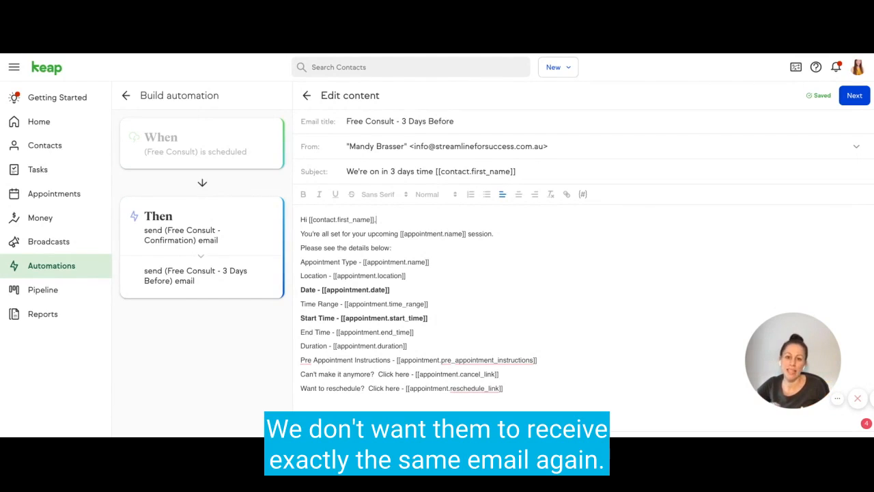
{"action": "key", "text": "Return"}
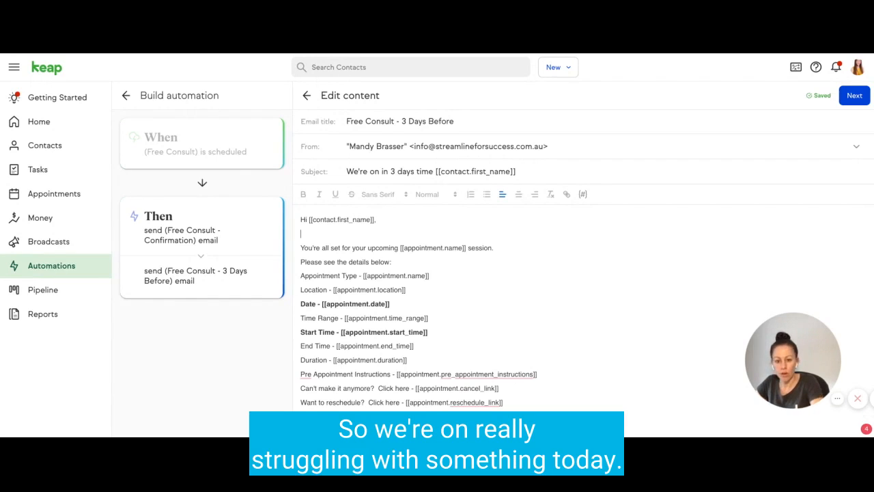
{"action": "type", "text": "Were"}
{"action": "key", "text": "BackSpace"}
{"action": "key", "text": "BackSpace"}
{"action": "key", "text": "BackSpace"}
{"action": "type", "text": "'re on in"}
{"action": "key", "text": "BackSpace"}
{"action": "key", "text": "BackSpace"}
{"action": "key", "text": "BackSpace"}
{"action": "key", "text": "BackSpace"}
{"action": "key", "text": "BackSpace"}
{"action": "key", "text": "BackSpace"}
{"action": "key", "text": "BackSpace"}
{"action": "key", "text": "BackSpace"}
{"action": "key", "text": "BackSpace"}
{"action": "type", "text": "e're on"}
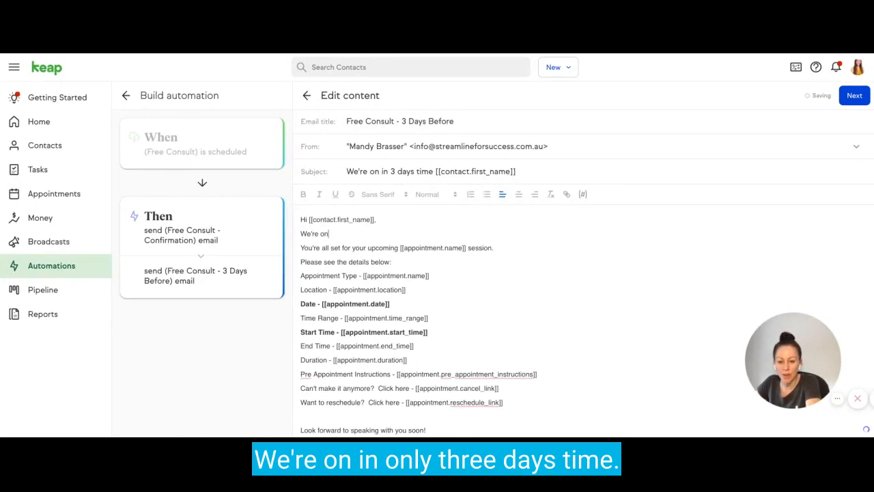
{"action": "type", "text": " in only"}
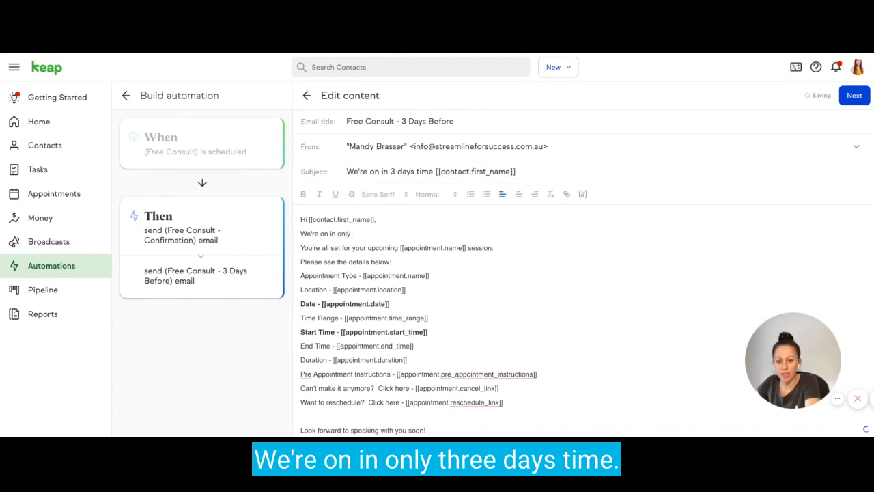
{"action": "type", "text": " 3 days ti"}
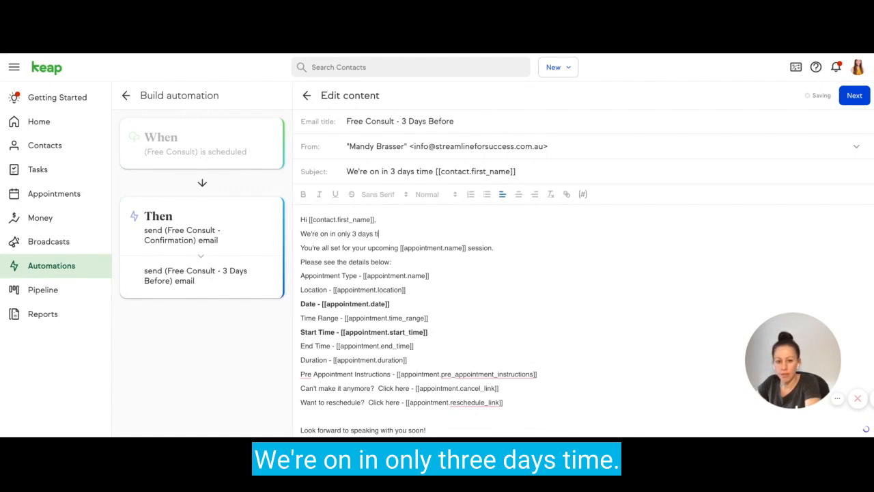
{"action": "type", "text": "me.  Lo"}
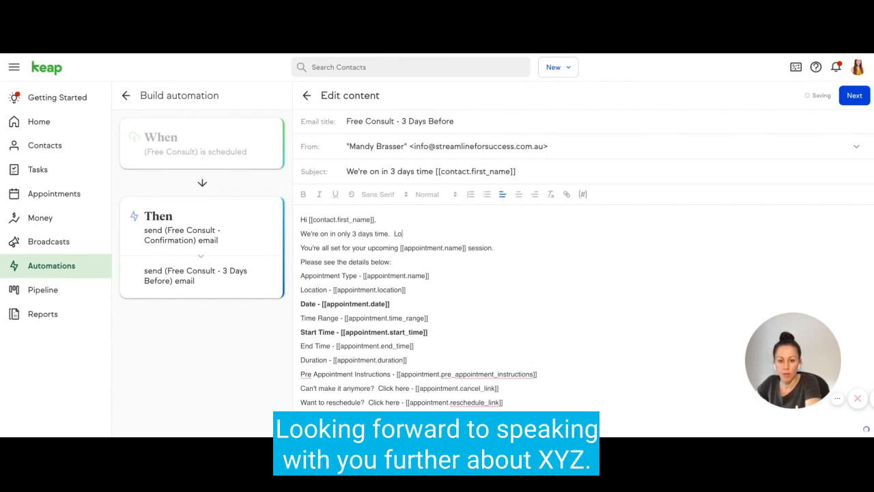
{"action": "type", "text": "oking forward to sp"}
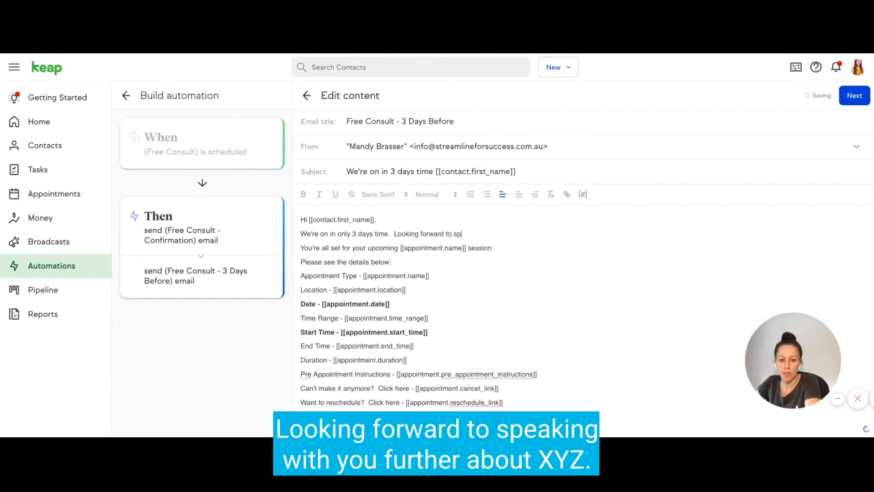
{"action": "type", "text": "eaking with you further abo"}
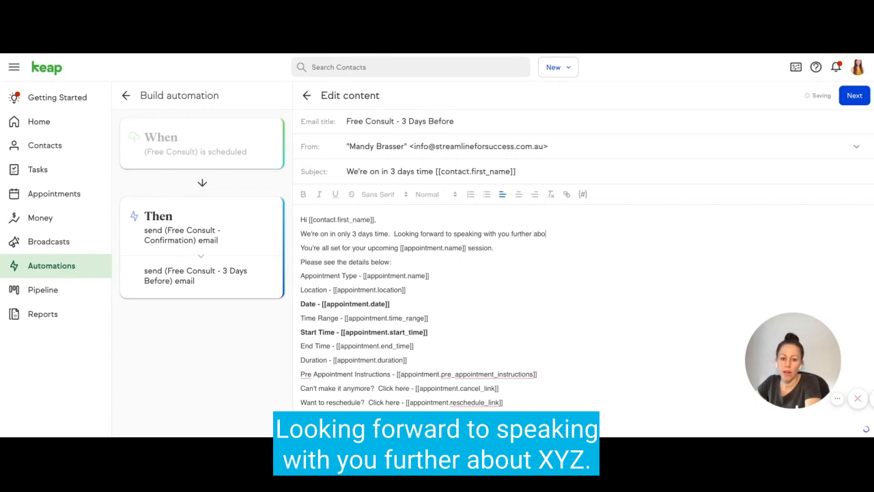
{"action": "type", "text": "ut XYZ..."}
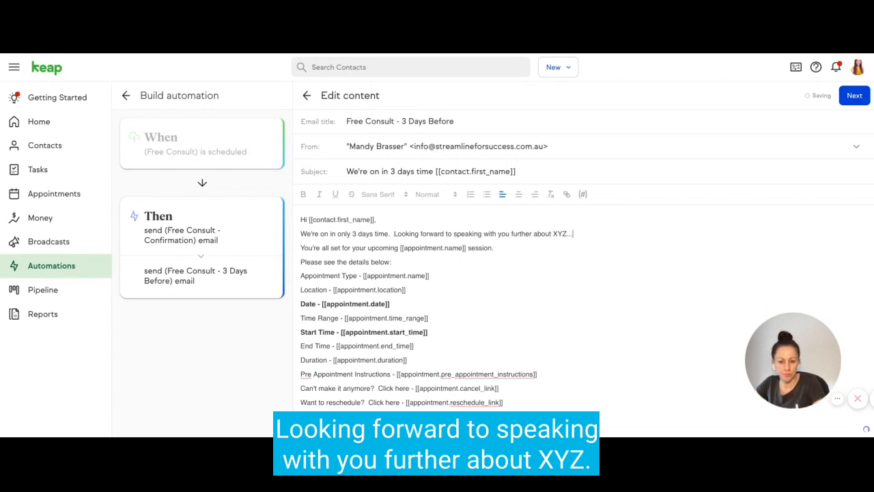
Step: Delete the sentence "You're all set for your upcoming [[appointment.name]] session." from the body, leaving a blank line in its place
{"action": "left_click_drag", "start_coordinate": [493, 247], "coordinate": [300, 248]}
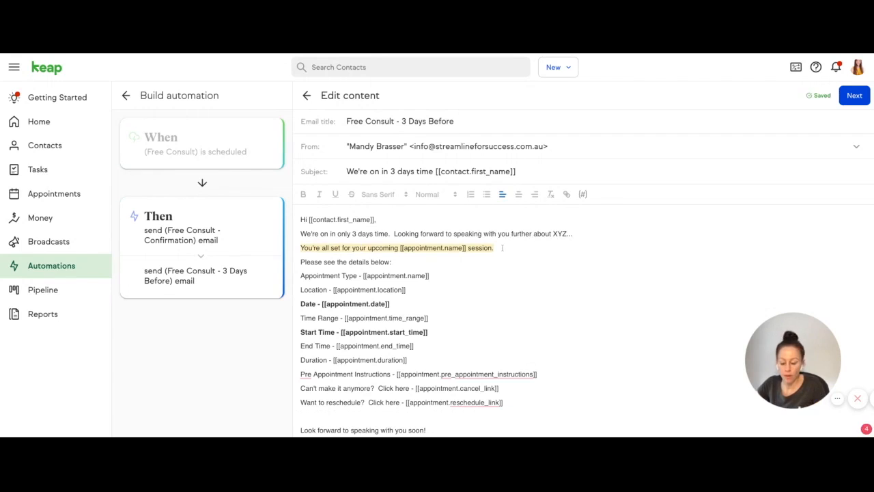
{"action": "key", "text": "BackSpace"}
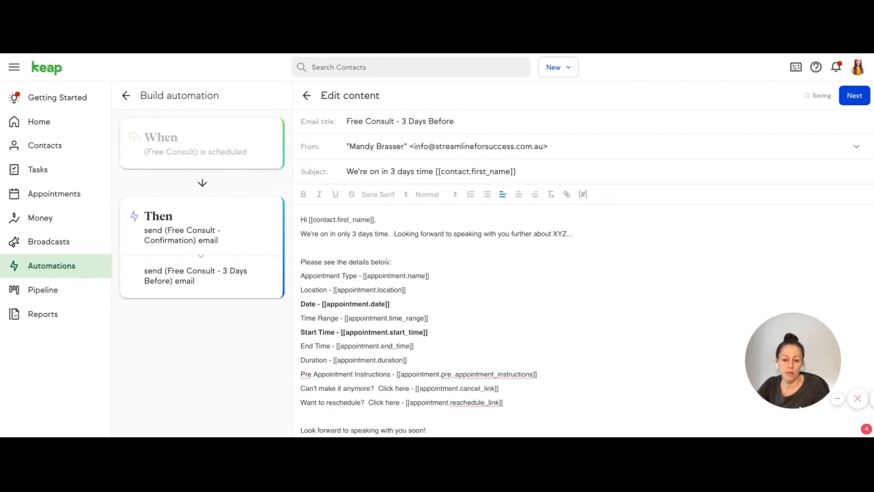
{"action": "scroll", "coordinate": [368, 308], "scroll_direction": "down", "scroll_amount": 2}
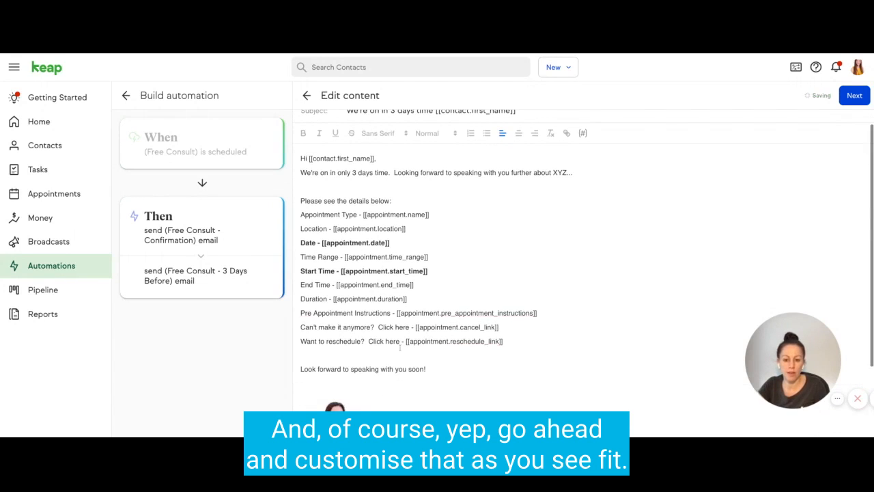
{"action": "scroll", "coordinate": [400, 368], "scroll_direction": "up", "scroll_amount": 1}
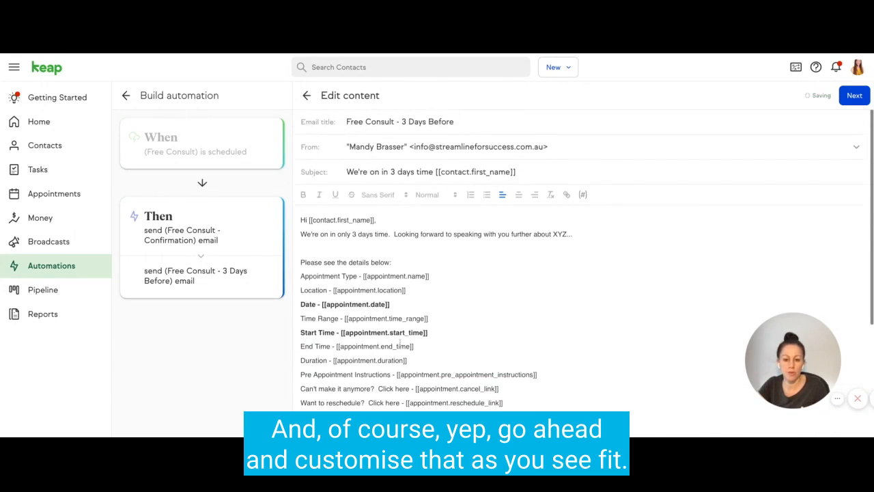
{"action": "left_click", "coordinate": [439, 250]}
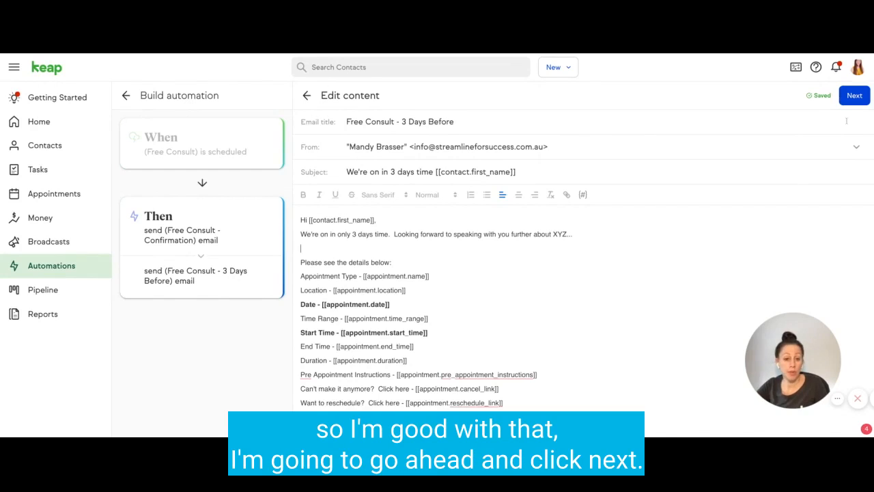
Step: Proceed to the 3 Days Before email's sending options and make it delayed, with the delay type Wait until an event
{"action": "left_click", "coordinate": [856, 98]}
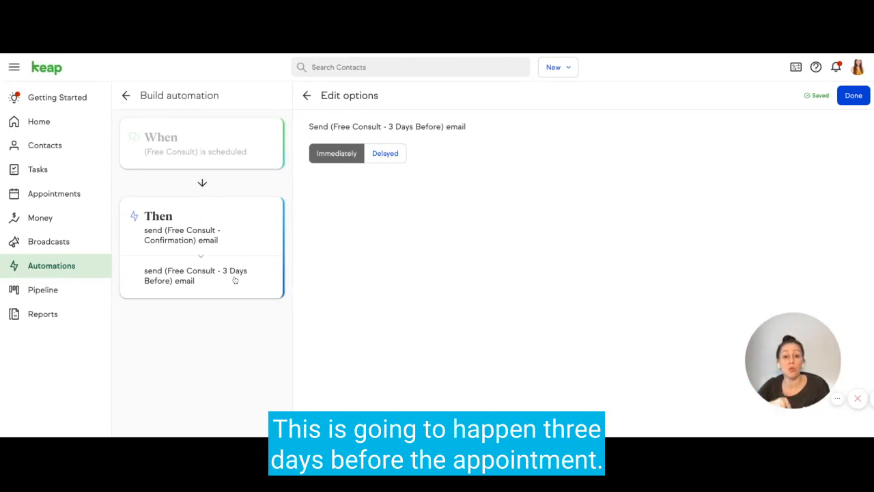
{"action": "left_click", "coordinate": [386, 155]}
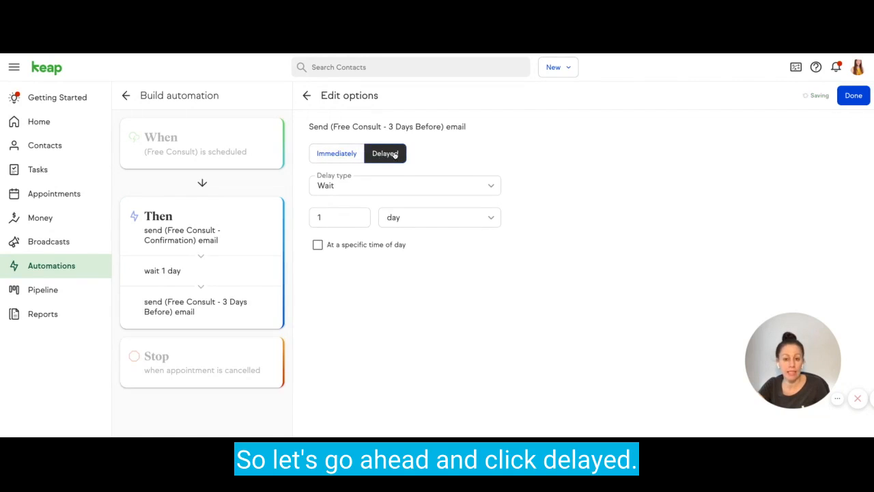
{"action": "left_click", "coordinate": [360, 192]}
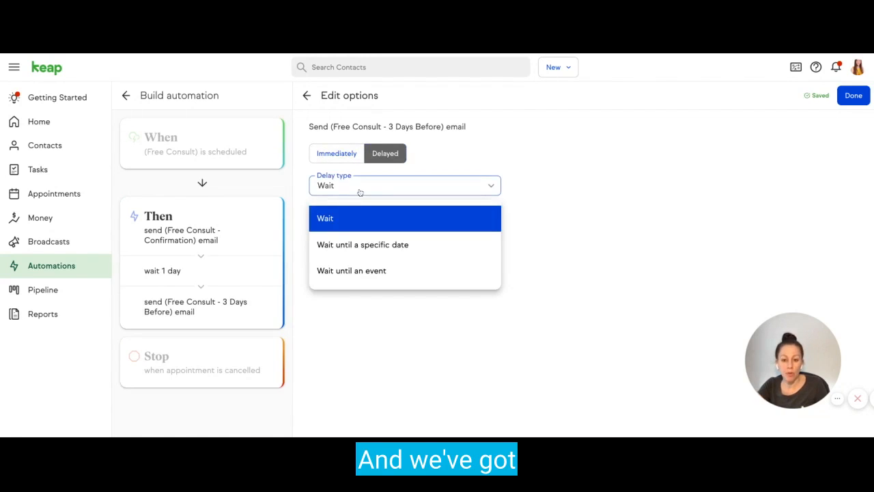
{"action": "left_click", "coordinate": [358, 272]}
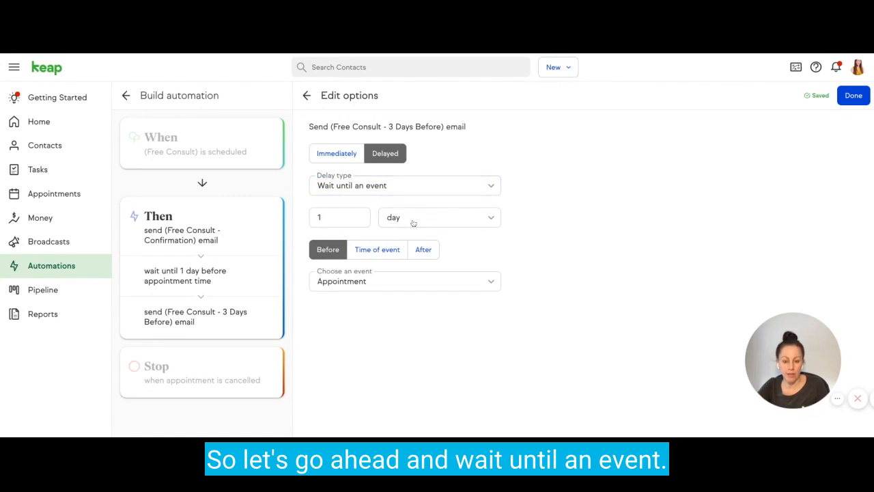
Step: Set the delay to 3 days before the appointment
{"action": "left_click", "coordinate": [413, 223]}
{"action": "scroll", "coordinate": [413, 279], "scroll_direction": "down", "scroll_amount": 1}
{"action": "scroll", "coordinate": [411, 289], "scroll_direction": "up", "scroll_amount": 1}
{"action": "left_click", "coordinate": [402, 307]}
{"action": "key", "text": "shift+Tab"}
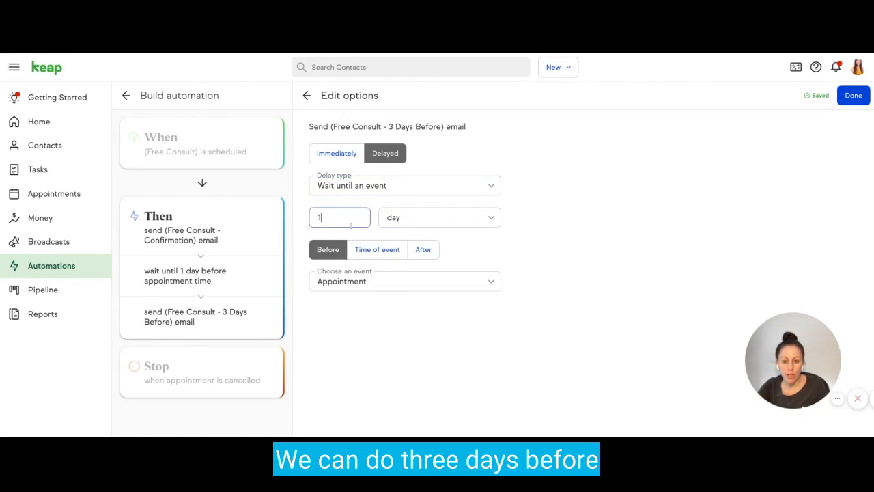
{"action": "type", "text": "3"}
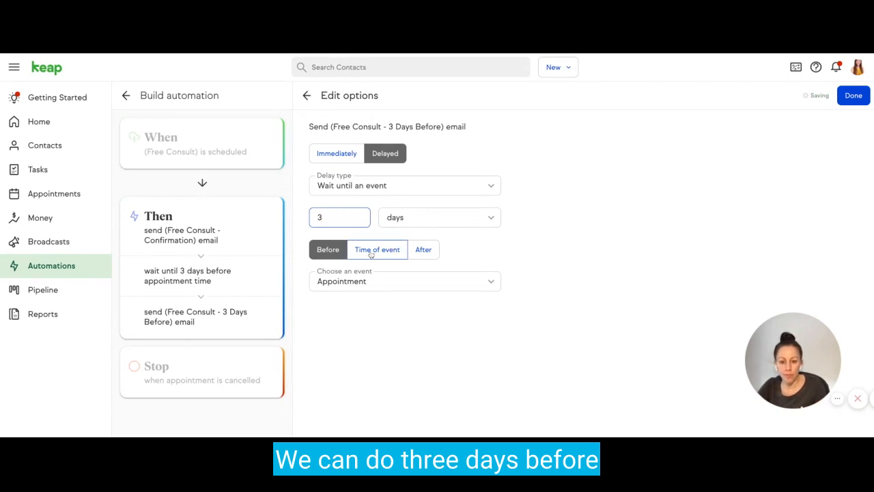
Step: Set the 3 Days Before email to wait until 72 hours before the Appointment event, and finish its sending options
{"action": "left_click", "coordinate": [357, 282]}
{"action": "left_click", "coordinate": [363, 315]}
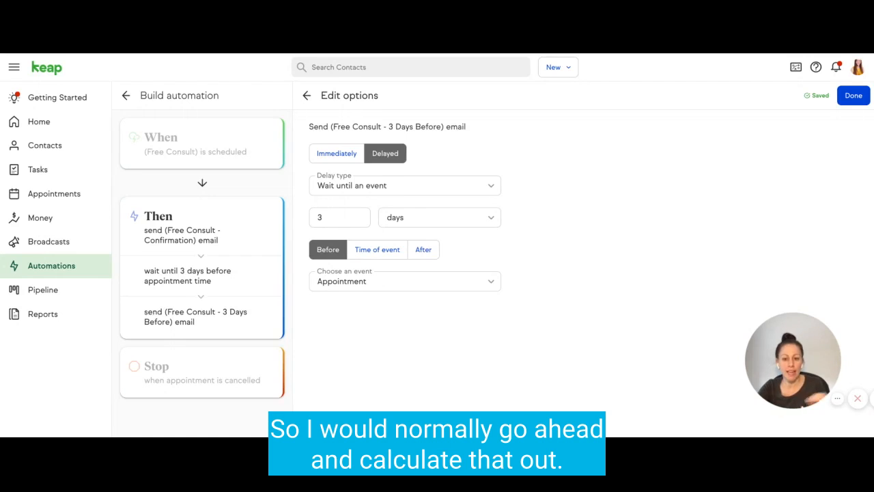
{"action": "left_click", "coordinate": [439, 218]}
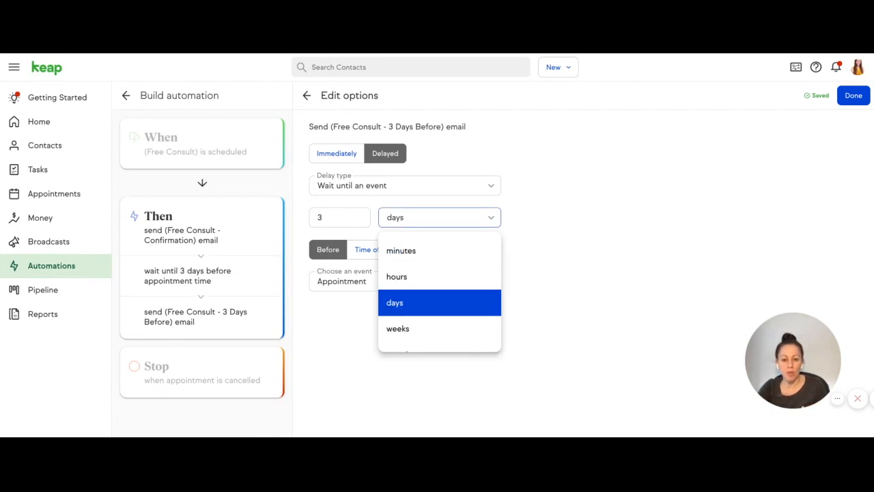
{"action": "left_click", "coordinate": [409, 274]}
{"action": "left_click", "coordinate": [337, 214]}
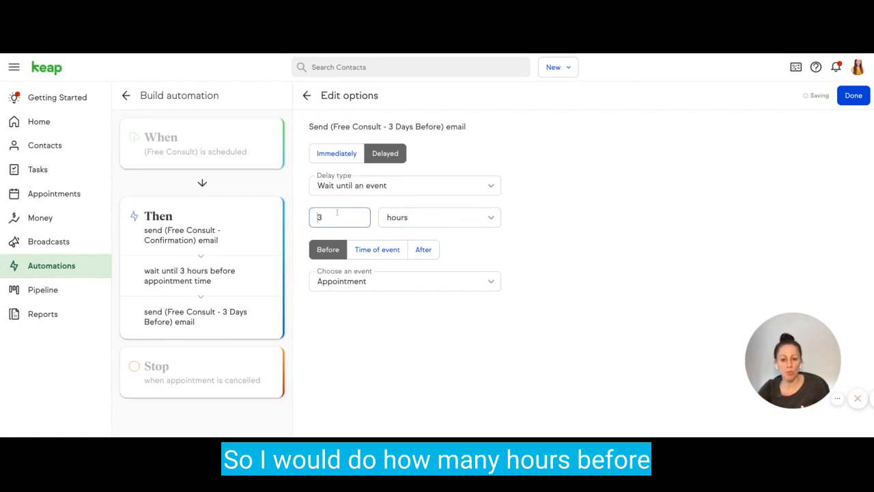
{"action": "double_click", "coordinate": [332, 219]}
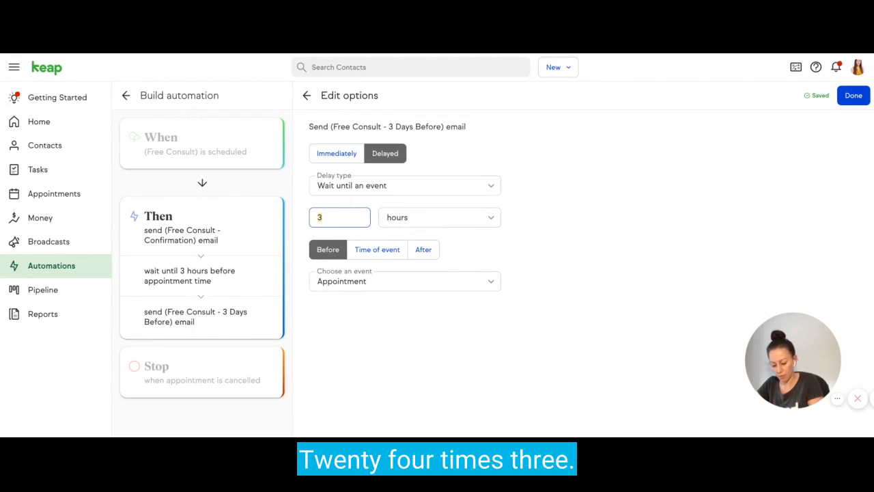
{"action": "type", "text": "72"}
{"action": "left_click", "coordinate": [528, 254]}
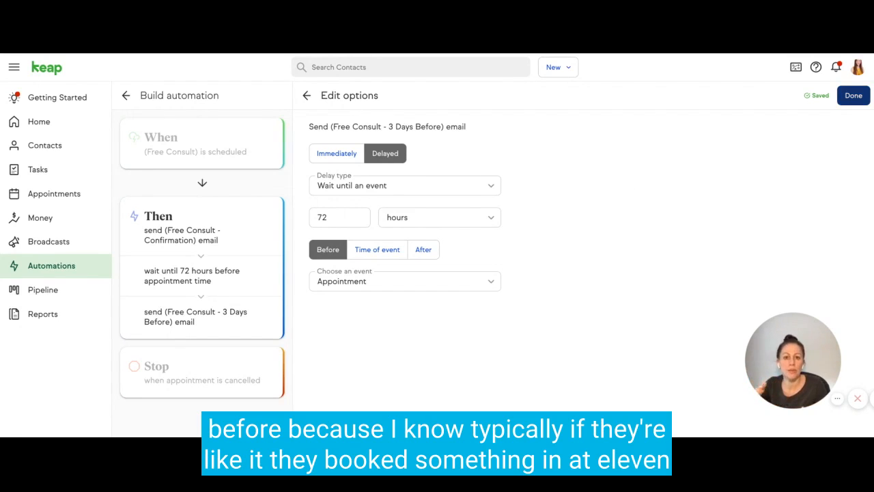
{"action": "left_click", "coordinate": [854, 95]}
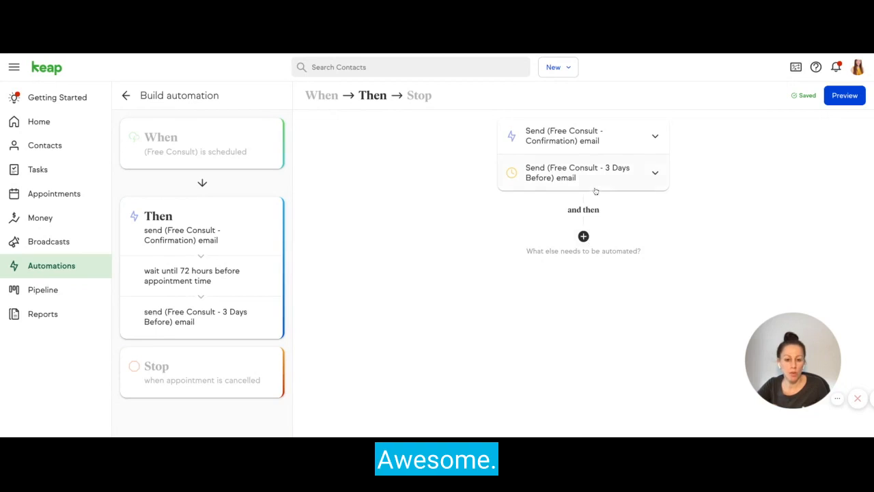
Step: Add another email action from a blank email after the 3 Days Before email, then return to the automation overview with its body empty
{"action": "left_click", "coordinate": [581, 237]}
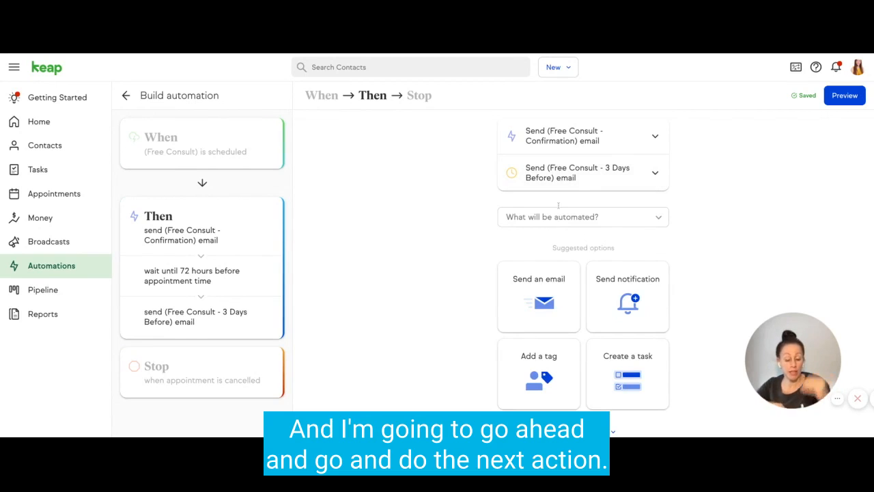
{"action": "left_click", "coordinate": [547, 295]}
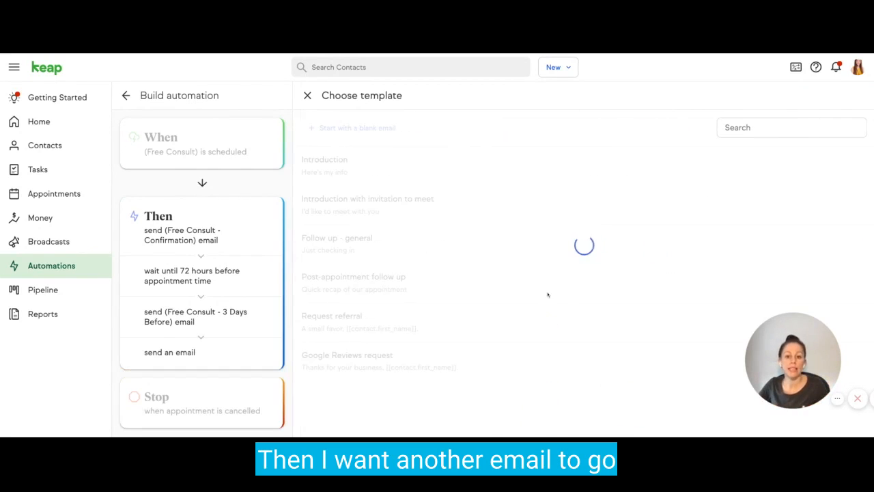
{"action": "left_click", "coordinate": [382, 129]}
{"action": "type", "text": "{{contact.first_name}}"}
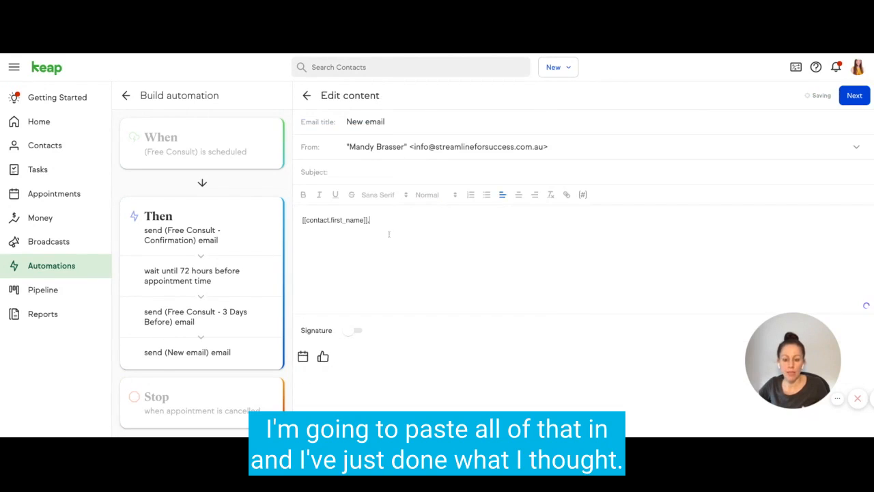
{"action": "key", "text": "ctrl+z"}
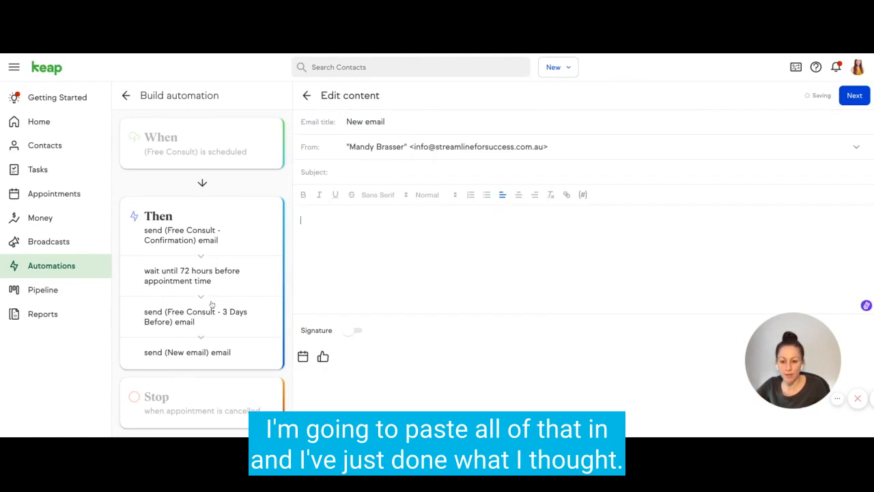
{"action": "left_click", "coordinate": [307, 96]}
{"action": "left_click", "coordinate": [307, 95]}
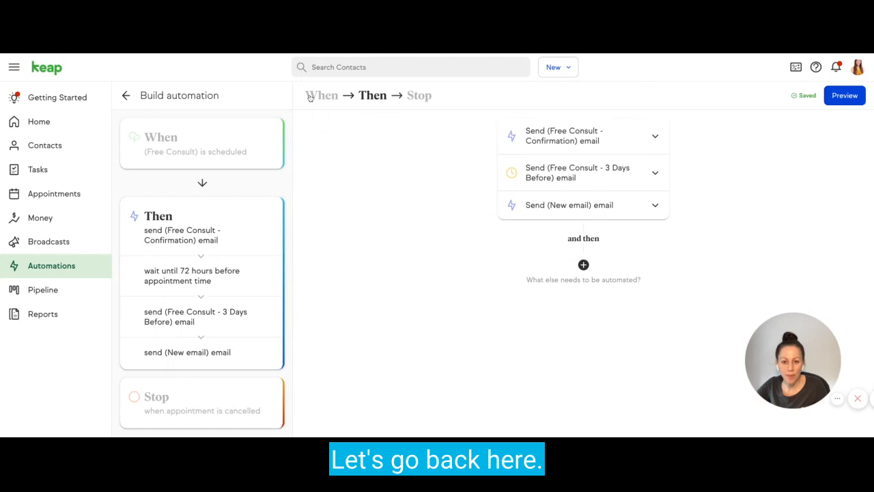
Step: Copy the entire body of the Free Consult - 3 Days Before email and return to the list of automation actions
{"action": "left_click", "coordinate": [585, 181]}
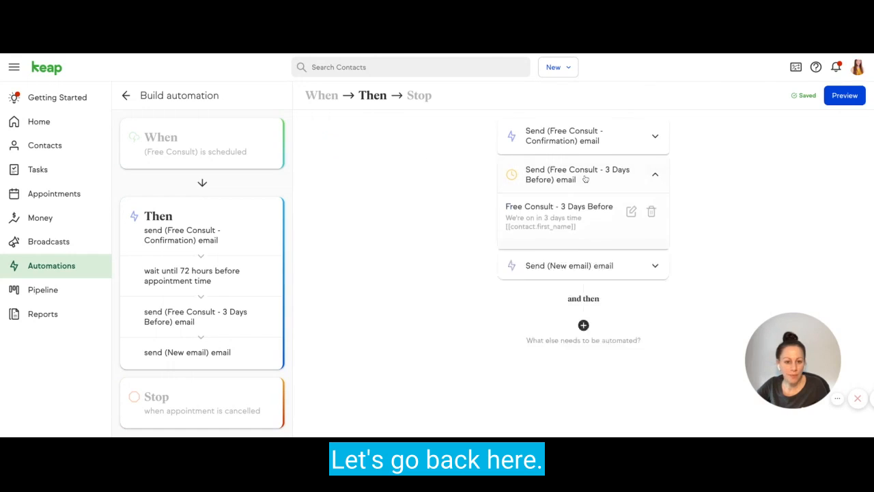
{"action": "left_click", "coordinate": [631, 215]}
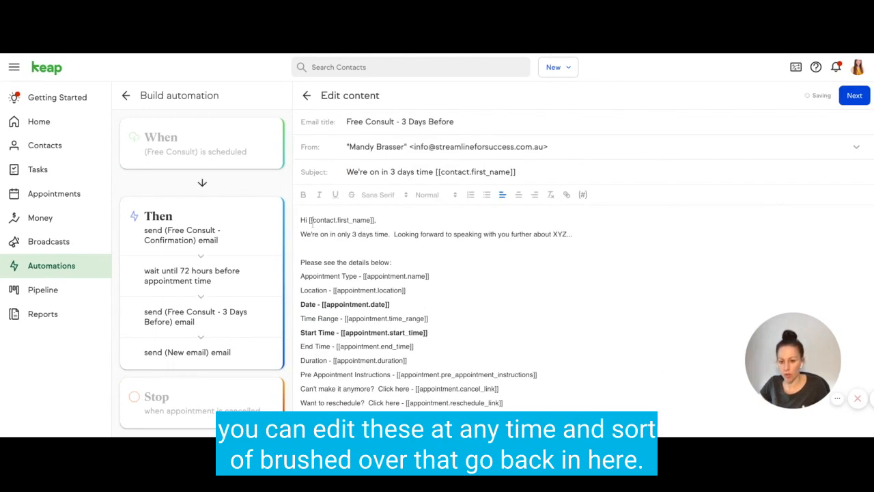
{"action": "key", "text": "ctrl+a"}
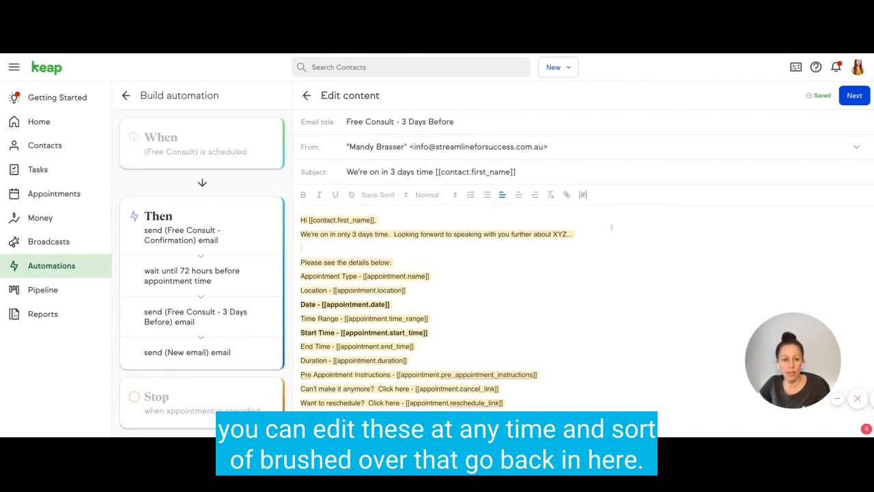
{"action": "left_click", "coordinate": [307, 95]}
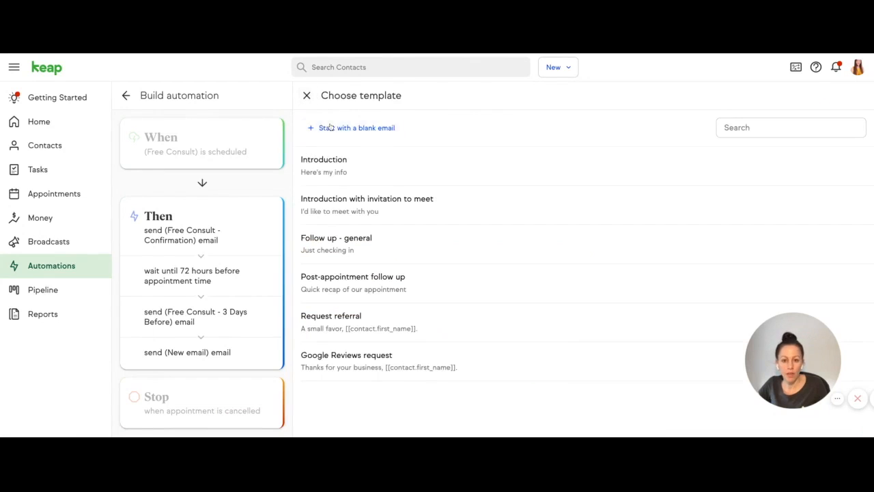
{"action": "left_click", "coordinate": [307, 96]}
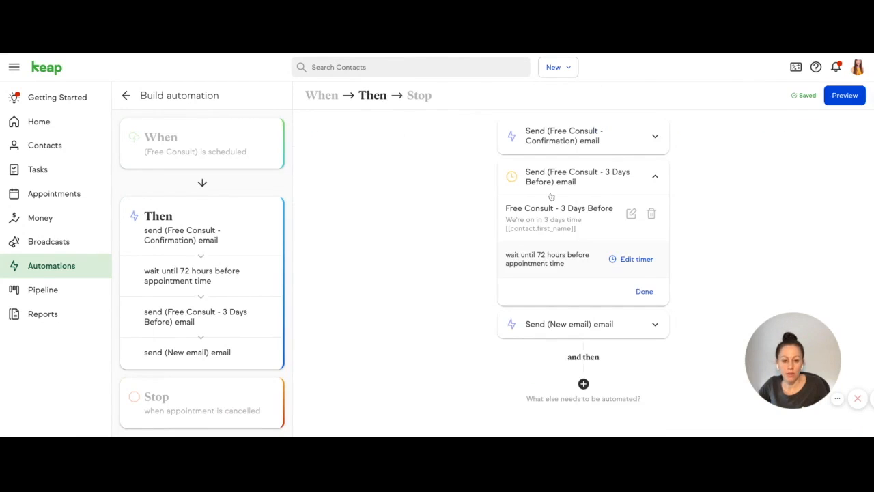
{"action": "left_click", "coordinate": [647, 183]}
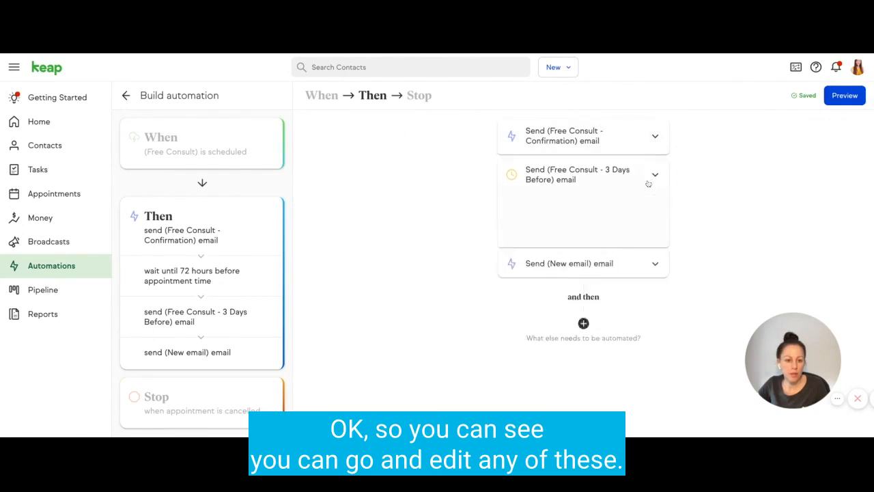
{"action": "left_click", "coordinate": [654, 136]}
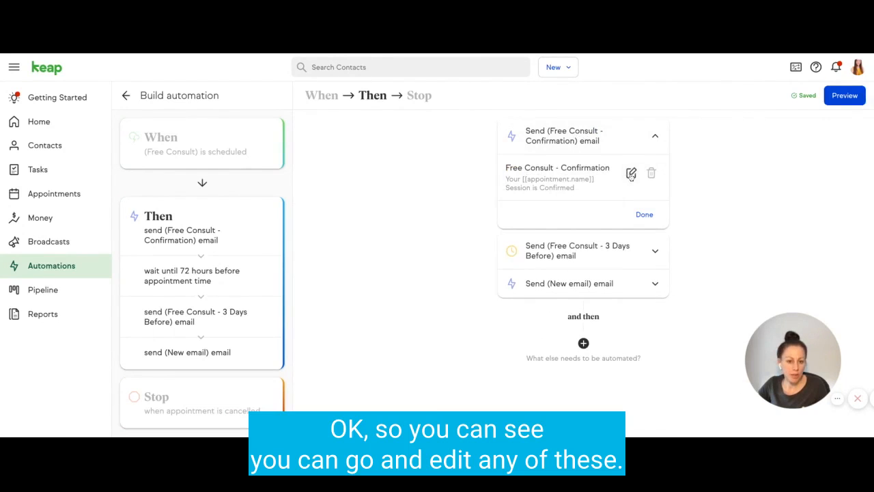
{"action": "left_click", "coordinate": [643, 214]}
{"action": "left_click", "coordinate": [625, 183]}
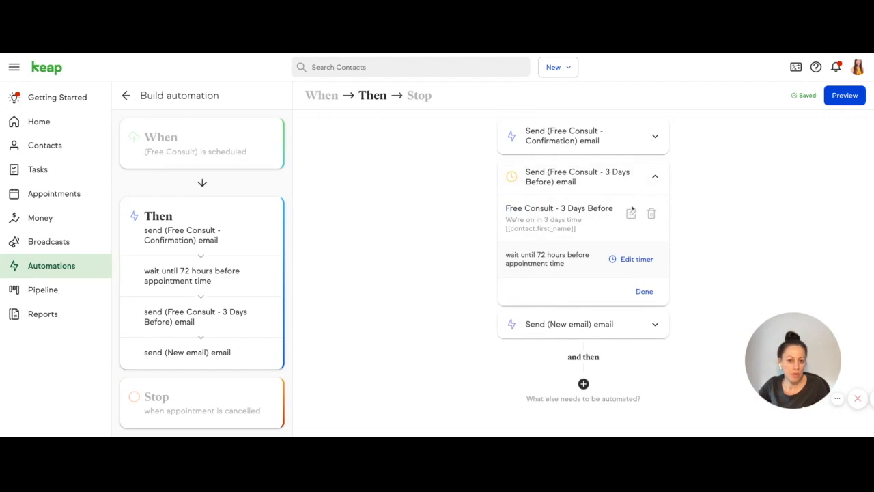
{"action": "left_click", "coordinate": [617, 176]}
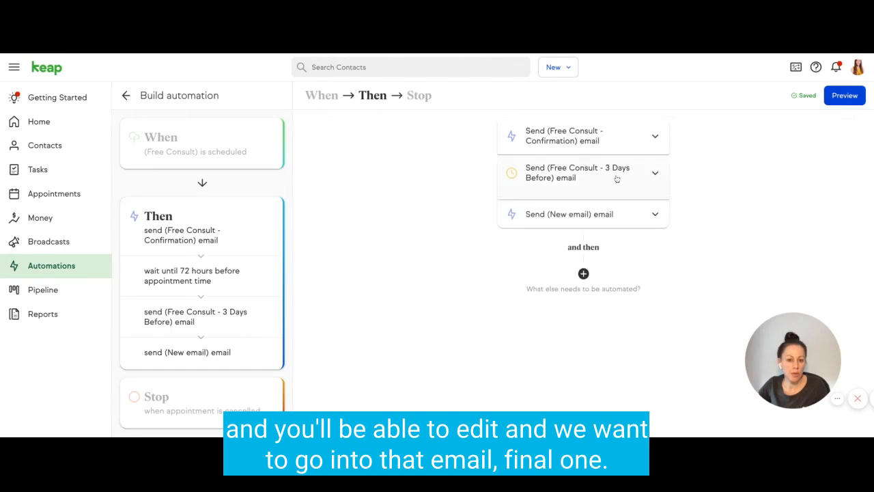
Step: Paste the copied body into the new blank email and title the email "Free Consult - 24 Hours Before"
{"action": "left_click", "coordinate": [615, 206]}
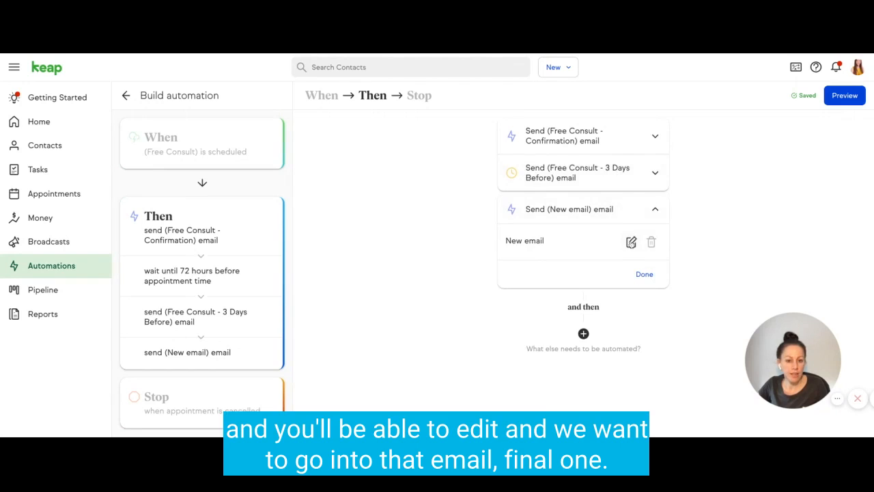
{"action": "left_click", "coordinate": [630, 242]}
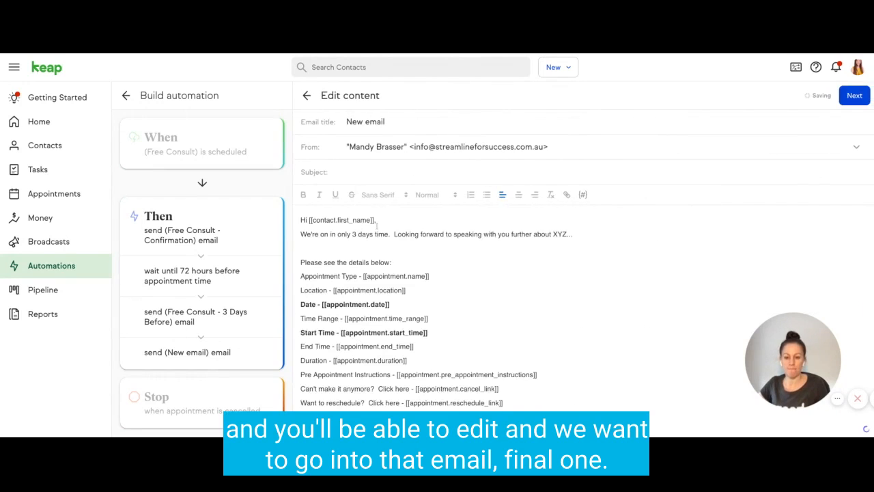
{"action": "left_click_drag", "start_coordinate": [401, 123], "coordinate": [320, 119]}
{"action": "type", "text": "Free Con"}
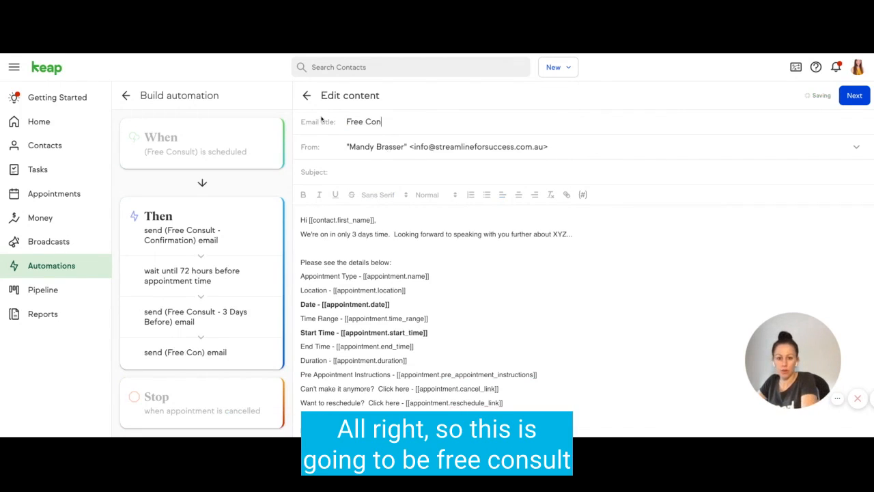
{"action": "type", "text": "sult - 1 "}
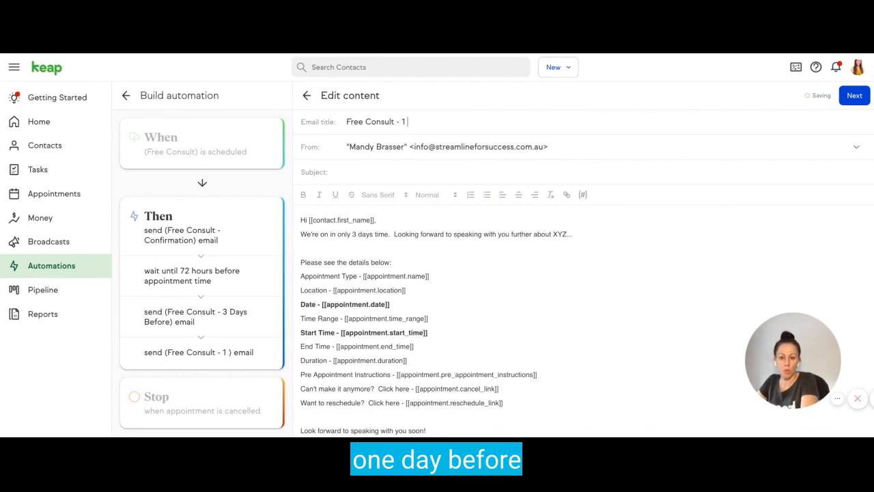
{"action": "type", "text": "Day Before"}
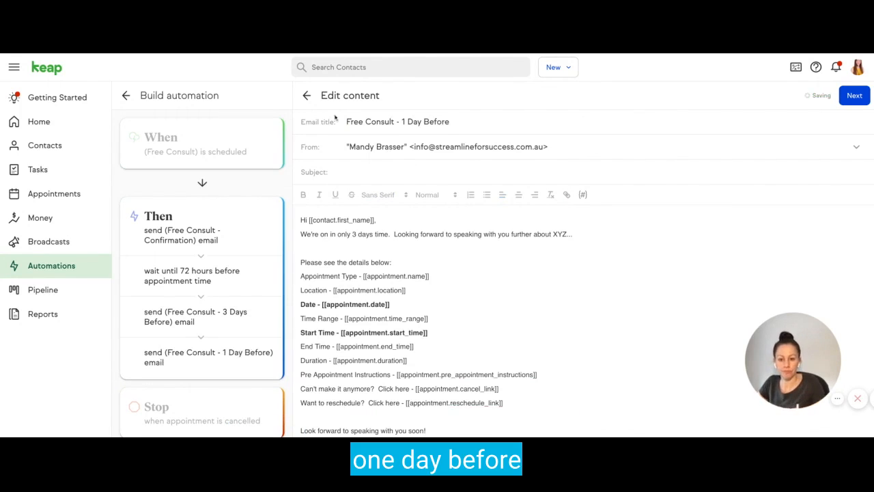
{"action": "left_click_drag", "start_coordinate": [402, 122], "coordinate": [421, 122]}
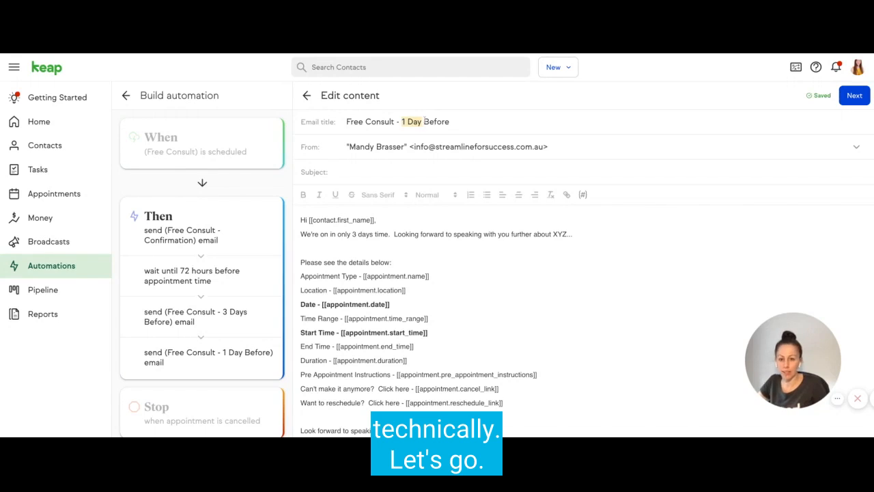
{"action": "type", "text": "24 Hours"}
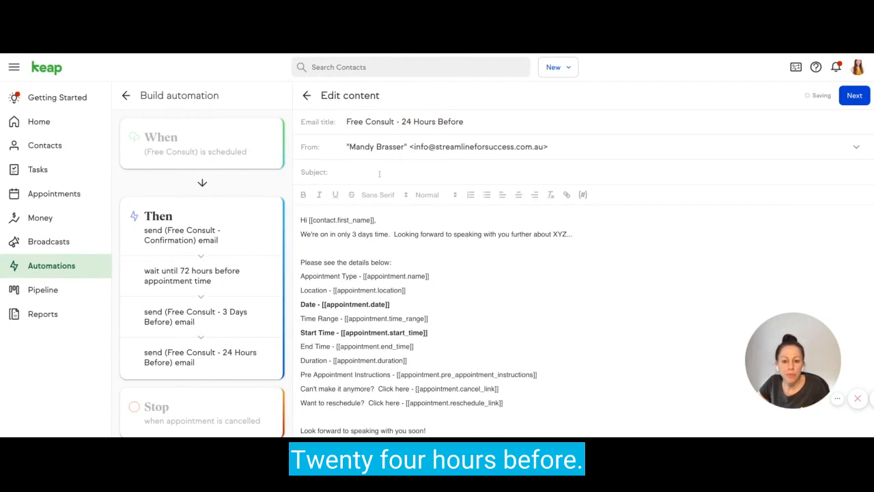
Step: Set the email's subject to "We're on tomorrow [[contact.first_name]]!", reusing the first-name merge field from the greeting
{"action": "type", "text": "We're on tomorrow"}
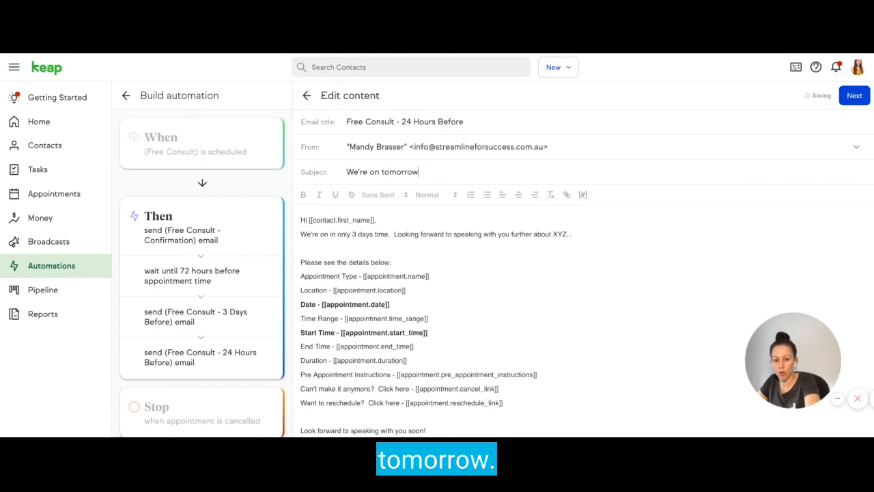
{"action": "left_click_drag", "start_coordinate": [419, 171], "coordinate": [305, 176]}
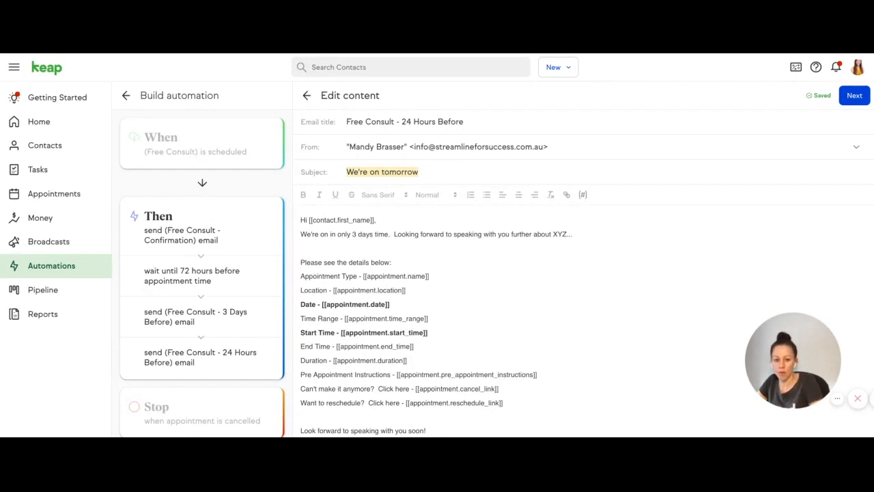
{"action": "left_click", "coordinate": [455, 172]}
{"action": "left_click_drag", "start_coordinate": [383, 221], "coordinate": [340, 220]}
{"action": "key", "text": "shift+Left"}
{"action": "key", "text": "shift+Left"}
{"action": "key", "text": "shift+Left"}
{"action": "key", "text": "shift+Left"}
{"action": "key", "text": "shift+Left"}
{"action": "key", "text": "shift+Left"}
{"action": "key", "text": "shift+Left"}
{"action": "key", "text": "shift+Left"}
{"action": "key", "text": "shift+Left"}
{"action": "key", "text": "shift+Left"}
{"action": "left_click", "coordinate": [433, 172]}
{"action": "type", "text": "[[contact.first_name]],"}
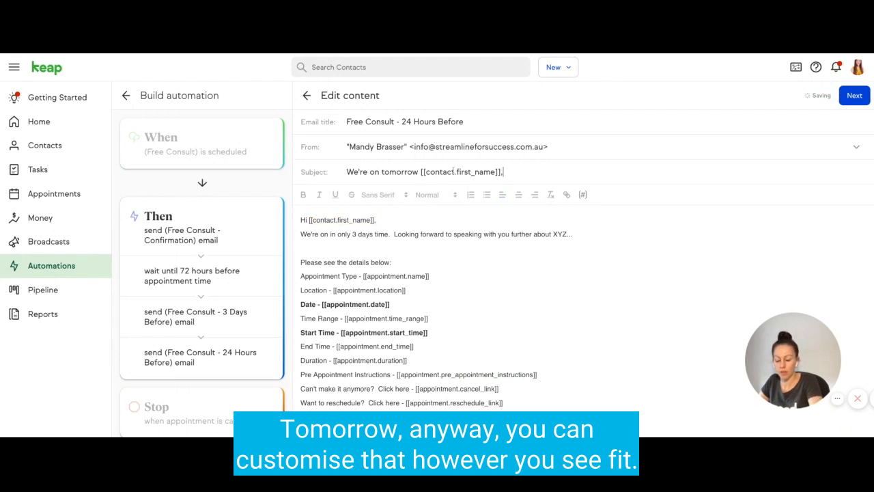
{"action": "key", "text": "BackSpace"}
{"action": "type", "text": "!"}
Step: Change the line below the greeting to "Looking forward to speaking with you further about XYZ tomorrow."
{"action": "left_click", "coordinate": [377, 234]}
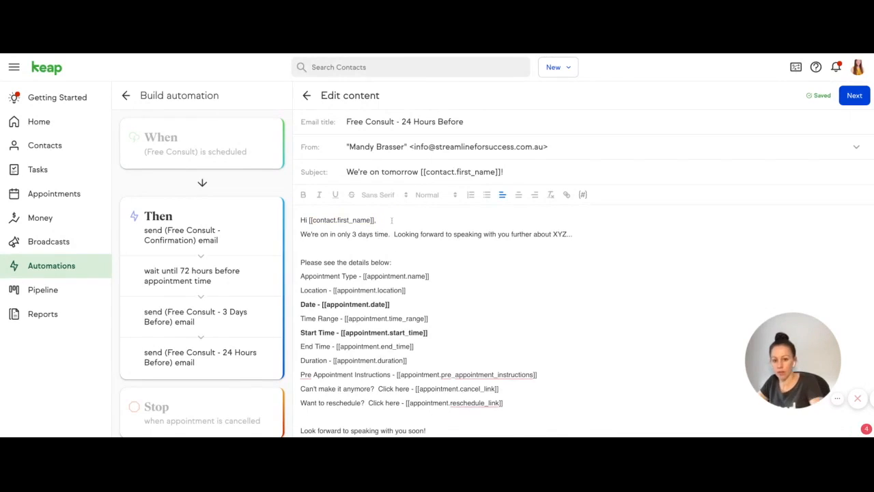
{"action": "key", "text": "Return"}
{"action": "left_click_drag", "start_coordinate": [394, 247], "coordinate": [300, 248]}
{"action": "key", "text": "BackSpace"}
{"action": "key", "text": "BackSpace"}
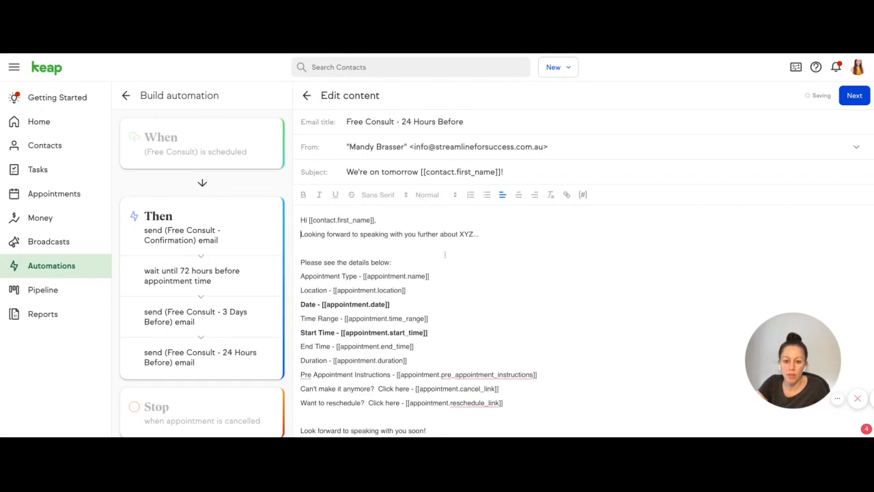
{"action": "key", "text": "BackSpace"}
{"action": "key", "text": "BackSpace"}
{"action": "key", "text": "BackSpace"}
{"action": "type", "text": "tomorrow."}
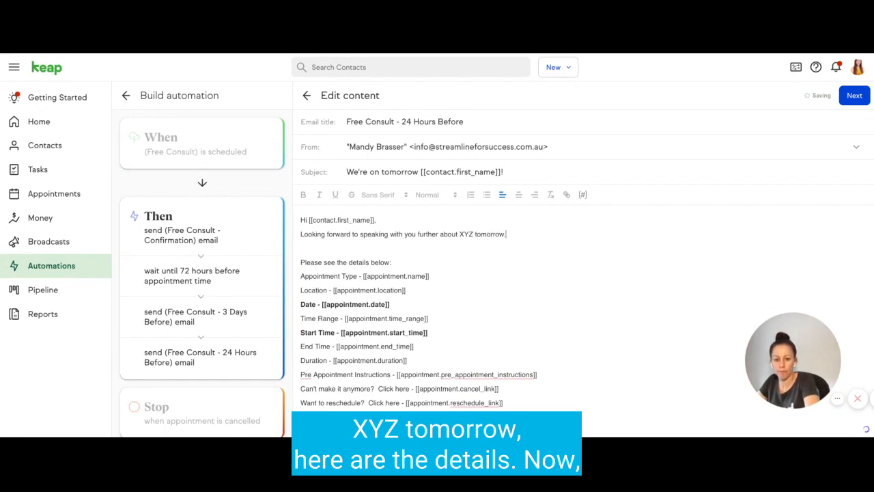
{"action": "scroll", "coordinate": [424, 319], "scroll_direction": "down", "scroll_amount": 2}
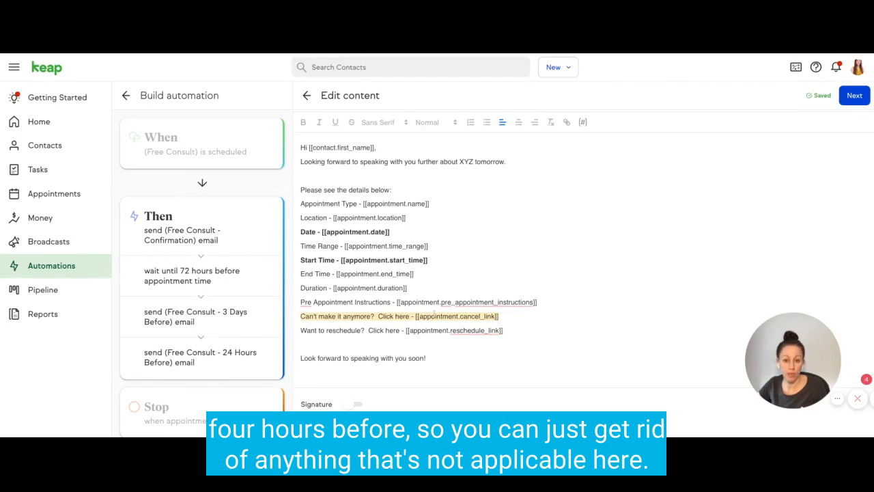
{"action": "scroll", "coordinate": [402, 238], "scroll_direction": "up", "scroll_amount": 1}
{"action": "scroll", "coordinate": [367, 370], "scroll_direction": "down", "scroll_amount": 1}
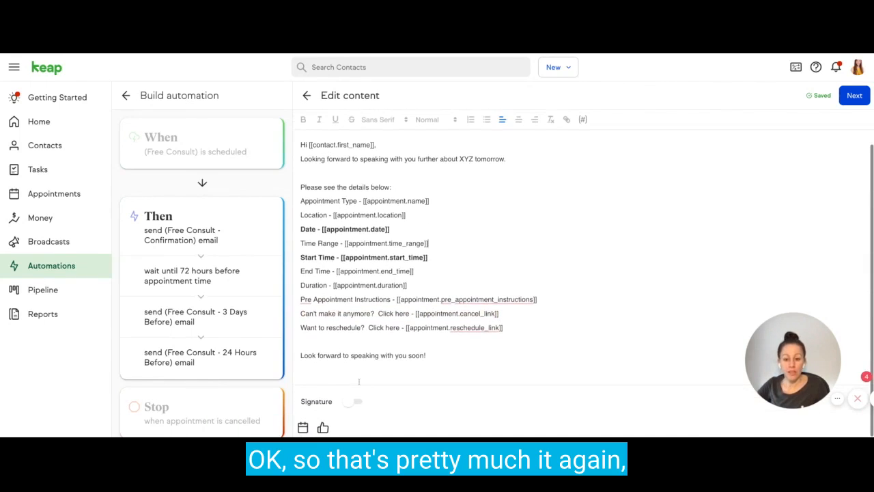
Step: Turn on the signature for the Free Consult - 24 Hours Before email and proceed to its send options
{"action": "left_click", "coordinate": [352, 402]}
{"action": "scroll", "coordinate": [366, 394], "scroll_direction": "down", "scroll_amount": 1}
{"action": "scroll", "coordinate": [382, 328], "scroll_direction": "up", "scroll_amount": 3}
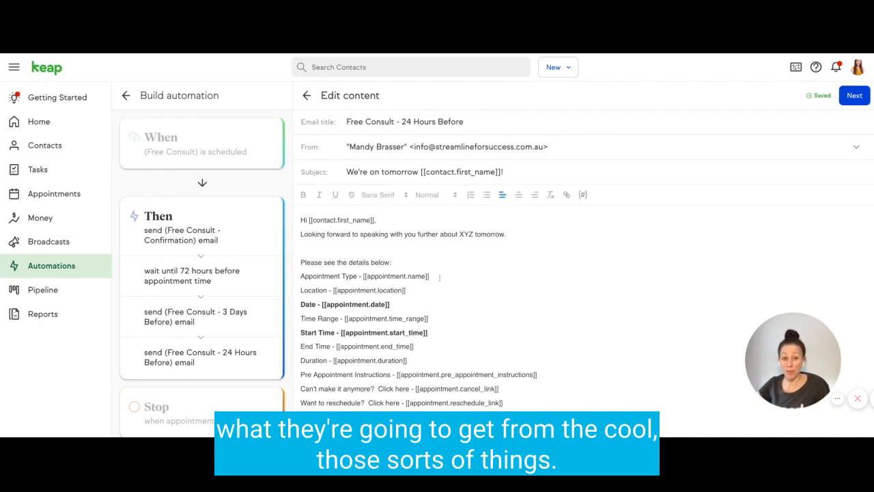
{"action": "scroll", "coordinate": [463, 227], "scroll_direction": "down", "scroll_amount": 1}
{"action": "scroll", "coordinate": [462, 228], "scroll_direction": "up", "scroll_amount": 1}
{"action": "left_click", "coordinate": [853, 94]}
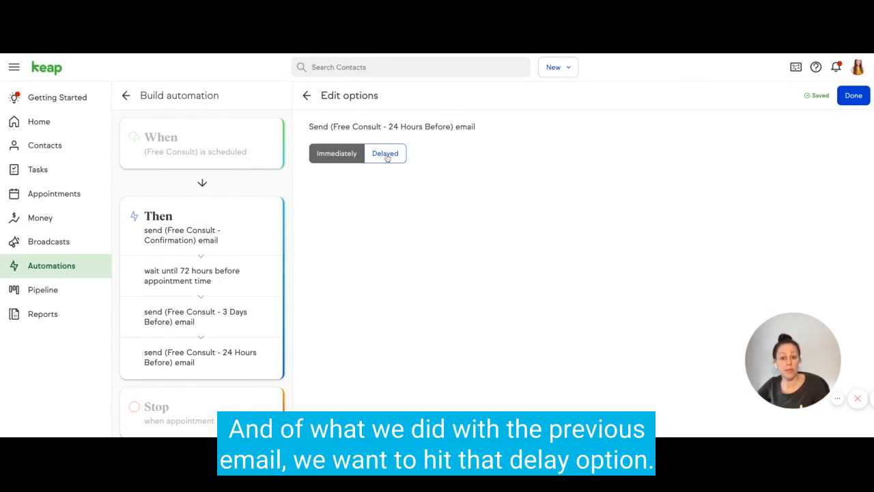
Step: Delay the Free Consult - 24 Hours Before email until 24 hours before the appointment and finish the action
{"action": "left_click", "coordinate": [386, 156]}
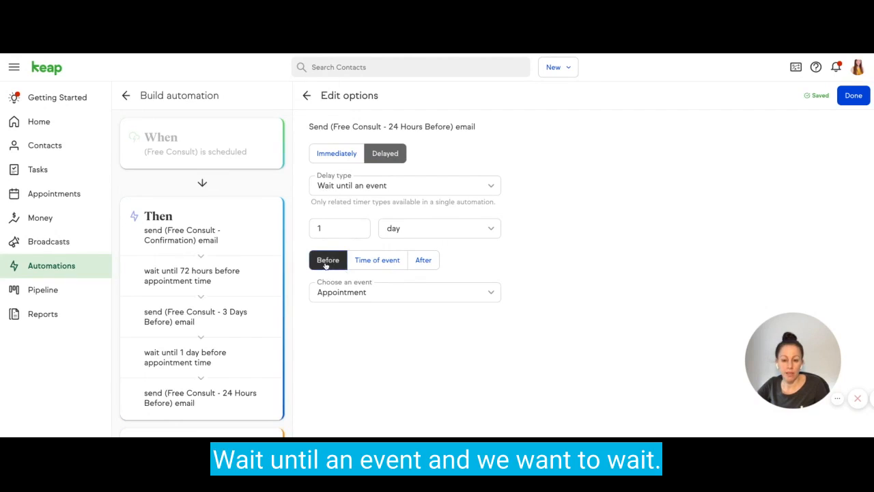
{"action": "left_click", "coordinate": [399, 229]}
{"action": "left_click", "coordinate": [398, 291]}
{"action": "double_click", "coordinate": [339, 228]}
{"action": "type", "text": "24"}
{"action": "left_click", "coordinate": [583, 258]}
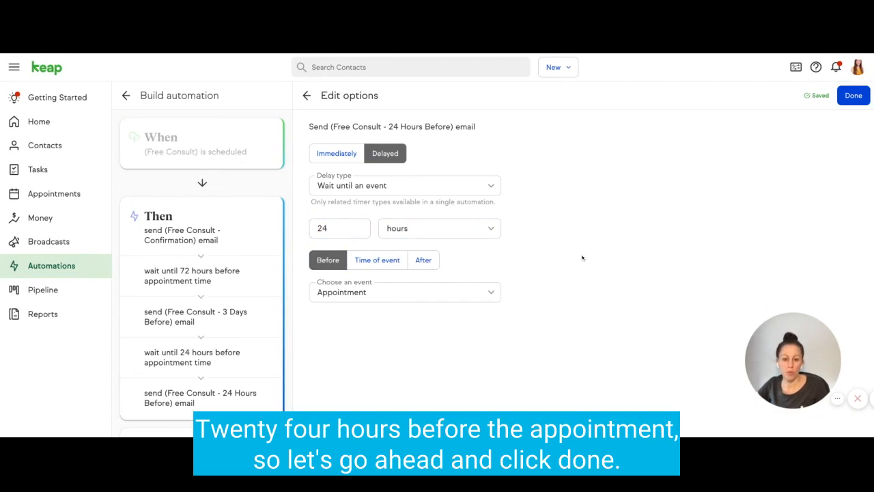
{"action": "left_click", "coordinate": [852, 97]}
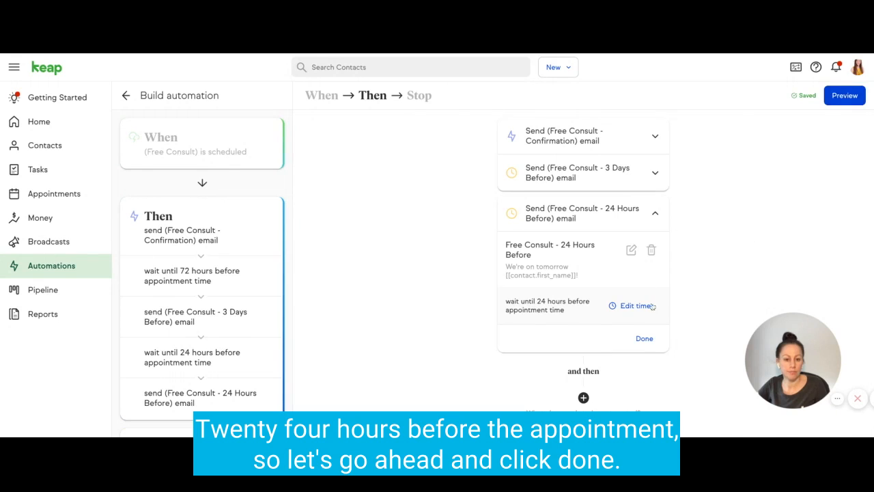
{"action": "left_click", "coordinate": [644, 338]}
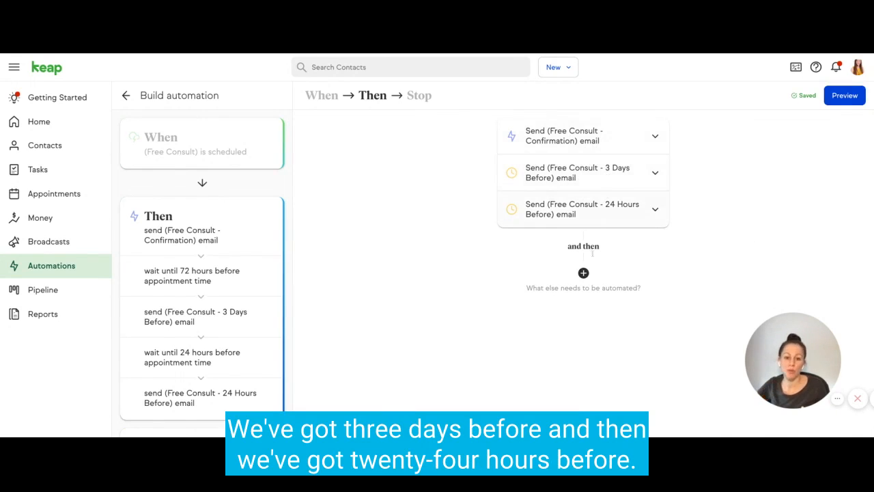
Step: Add another send-email action after the 24-hour reminder and leave its template selection for now
{"action": "left_click", "coordinate": [583, 273]}
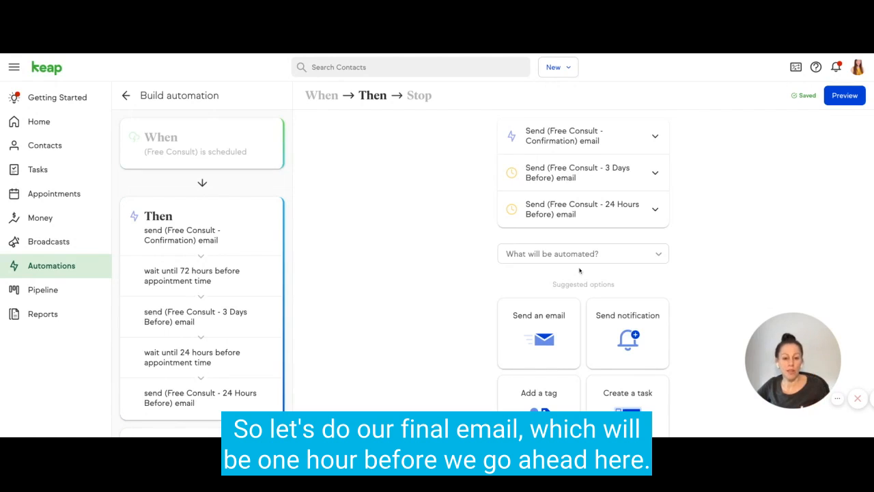
{"action": "scroll", "coordinate": [574, 286], "scroll_direction": "down", "scroll_amount": 1}
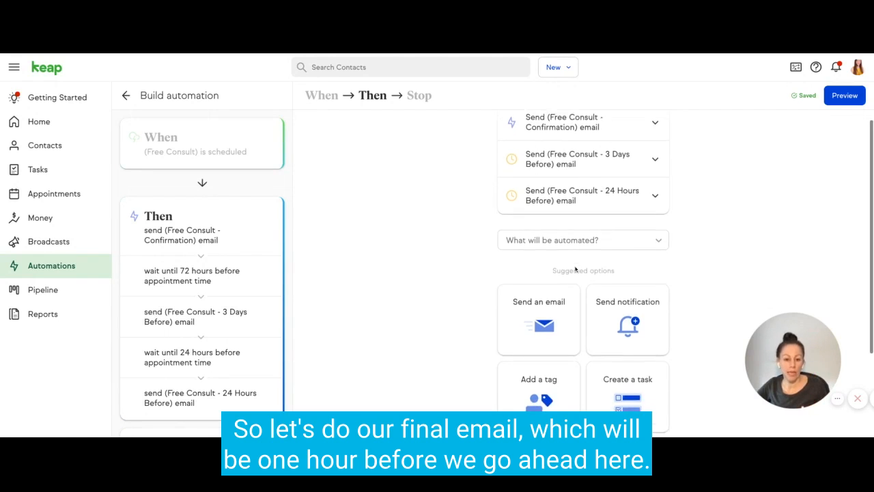
{"action": "left_click", "coordinate": [546, 311]}
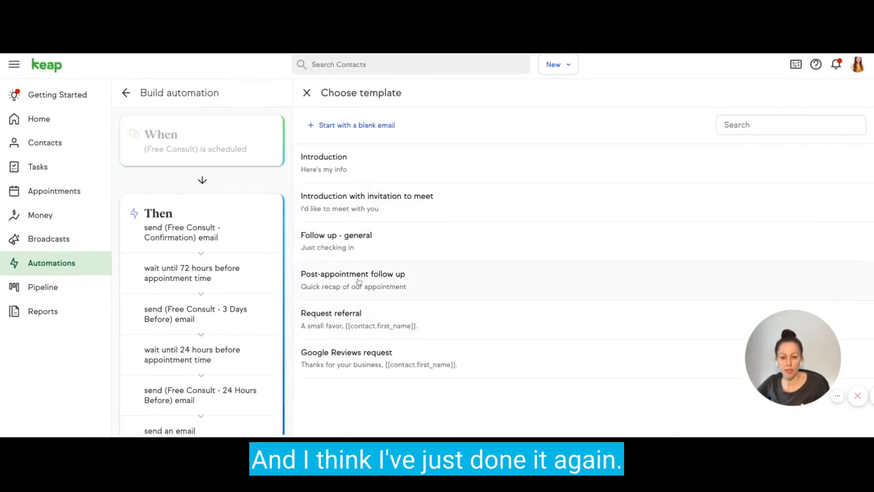
{"action": "left_click", "coordinate": [307, 96]}
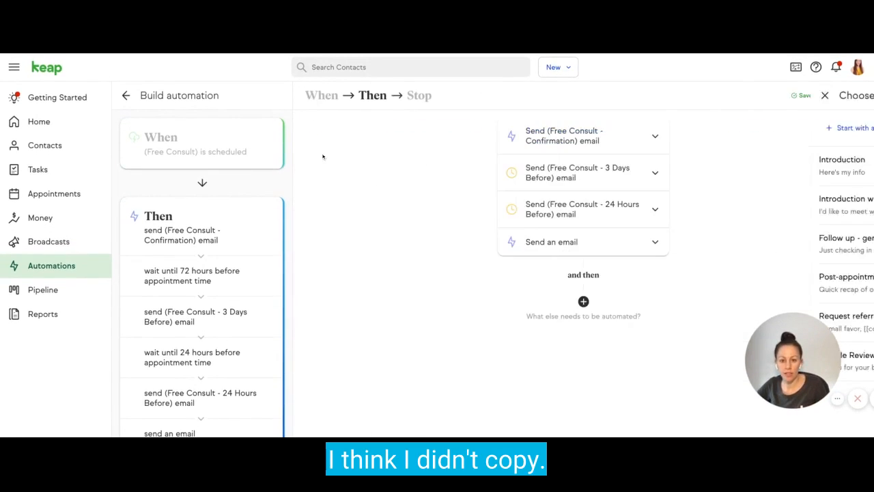
Step: Copy the entire body of the Free Consult - 24 Hours Before email and leave its editor
{"action": "left_click", "coordinate": [654, 213]}
{"action": "left_click", "coordinate": [631, 250]}
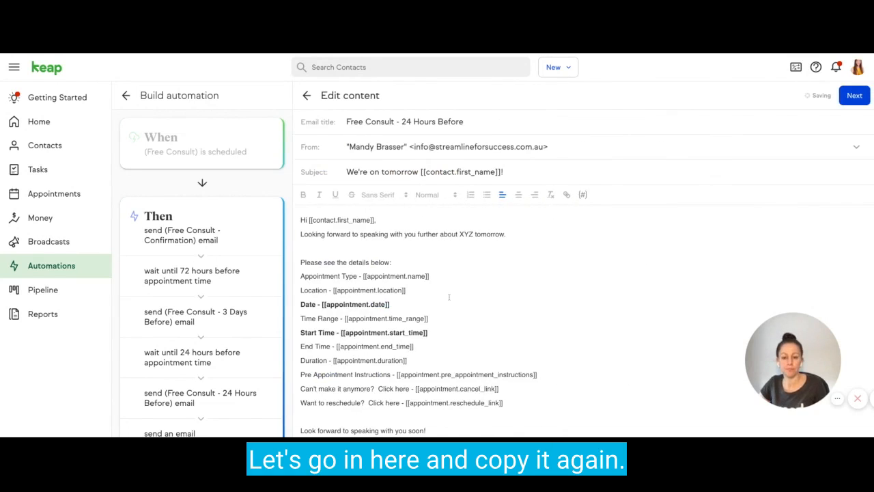
{"action": "key", "text": "ctrl+a"}
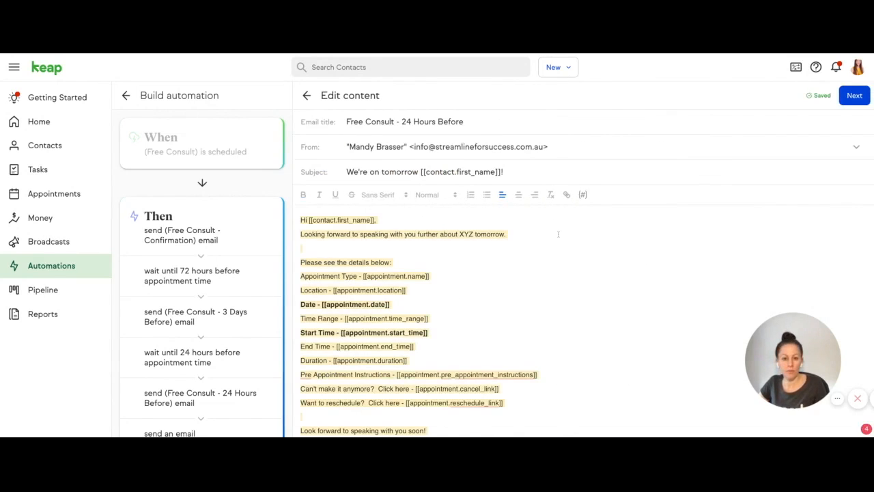
{"action": "left_click", "coordinate": [308, 96]}
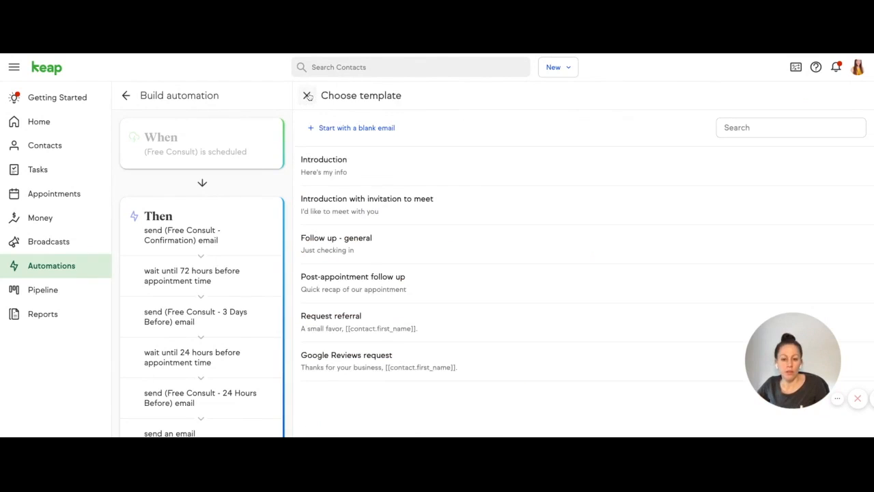
Step: Start a blank email for the last send-email action and paste the copied body into it
{"action": "scroll", "coordinate": [204, 351], "scroll_direction": "down", "scroll_amount": 3}
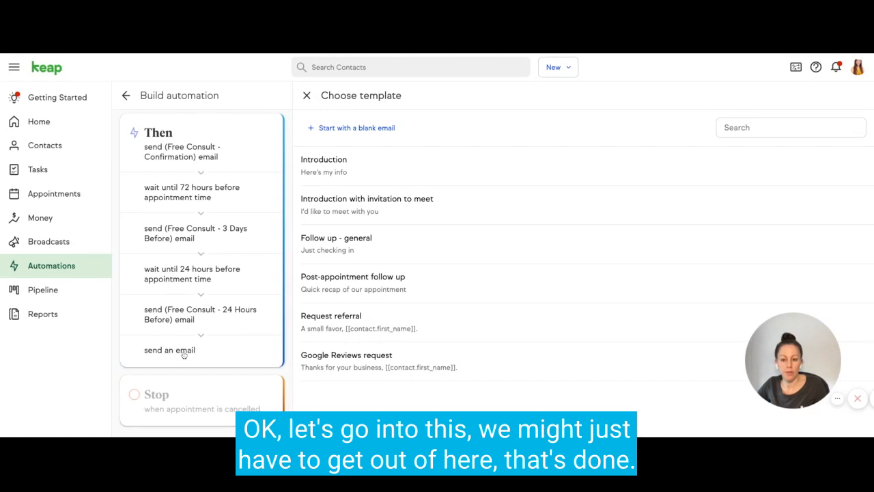
{"action": "left_click", "coordinate": [306, 95]}
{"action": "left_click", "coordinate": [644, 338]}
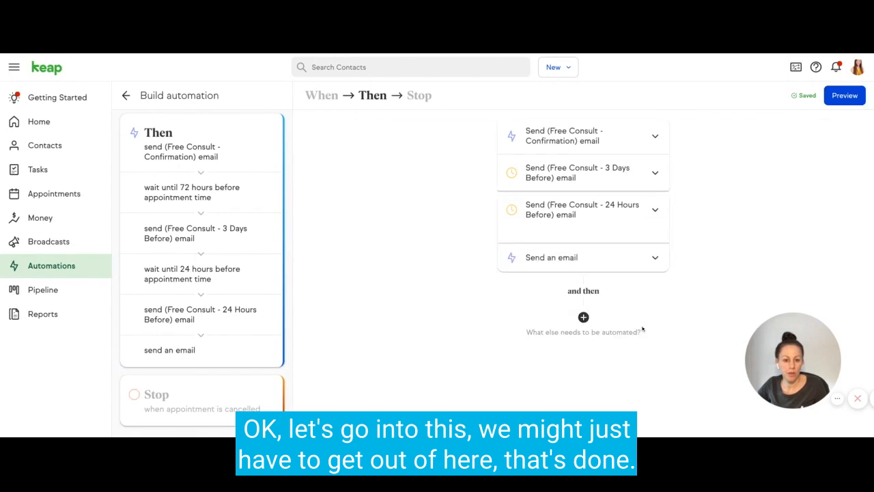
{"action": "left_click", "coordinate": [581, 247]}
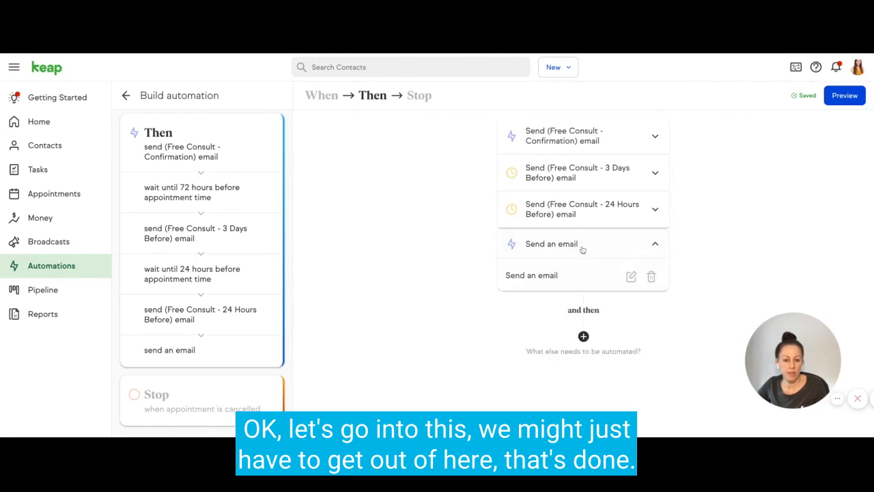
{"action": "left_click", "coordinate": [631, 278]}
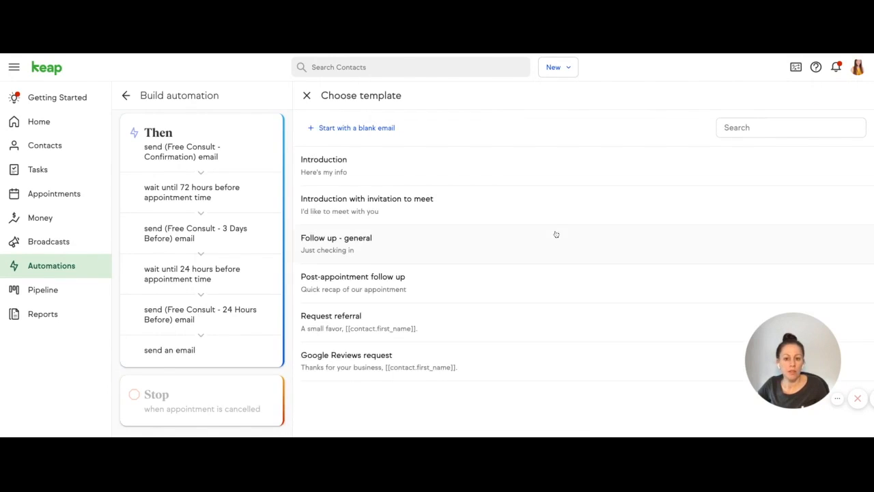
{"action": "left_click", "coordinate": [358, 129]}
{"action": "key", "text": "ctrl+v"}
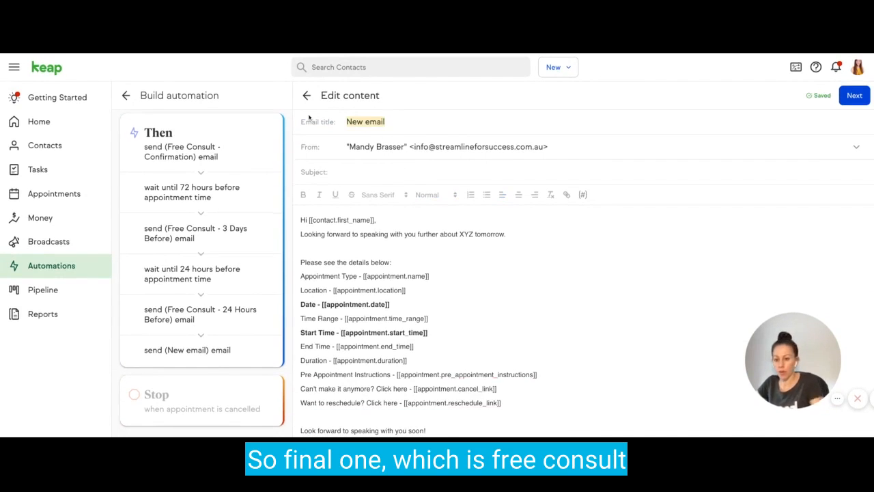
Step: Title the email "Free Consult - 1 Hour Before" and set its subject to "Starting in 1 hour"
{"action": "type", "text": "Free Conslut -"}
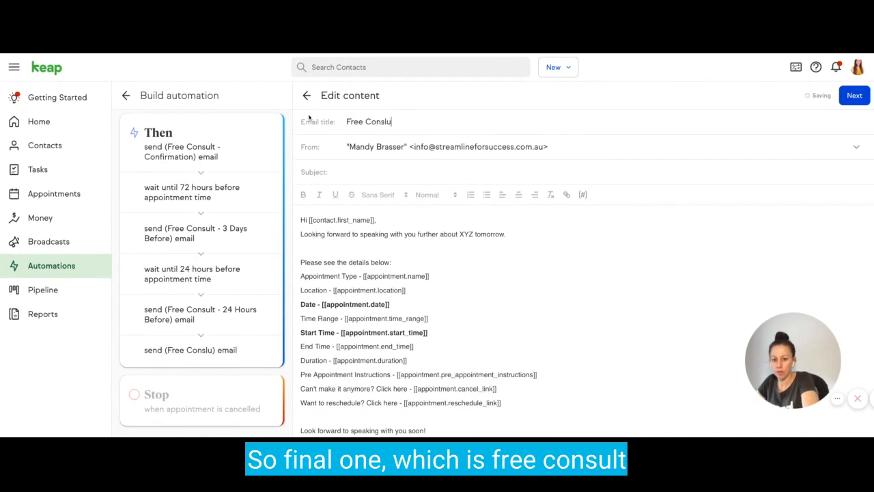
{"action": "key", "text": "BackSpace"}
{"action": "key", "text": "BackSpace"}
{"action": "key", "text": "BackSpace"}
{"action": "key", "text": "BackSpace"}
{"action": "key", "text": "BackSpace"}
{"action": "key", "text": "BackSpace"}
{"action": "type", "text": "sul"}
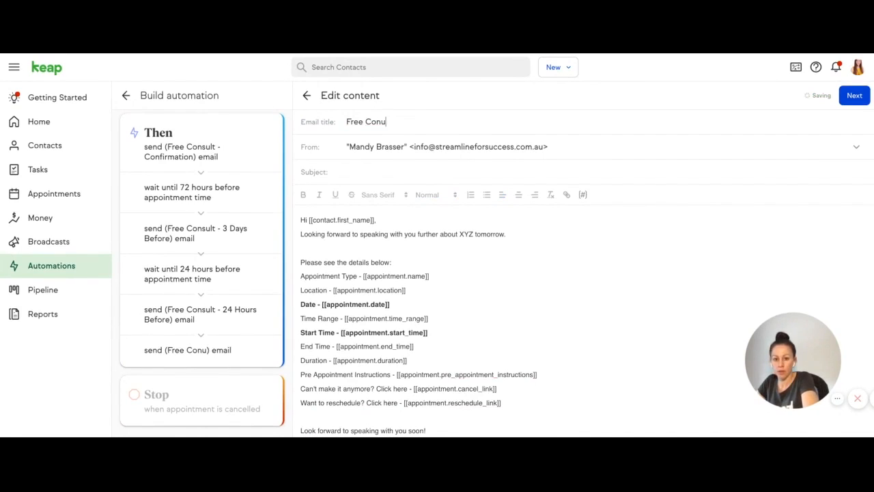
{"action": "type", "text": "t - 1 Hour "}
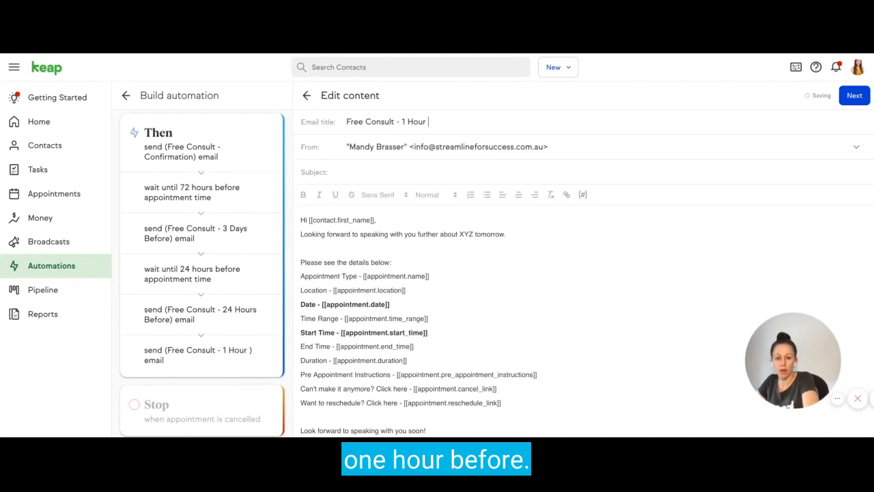
{"action": "type", "text": "Before"}
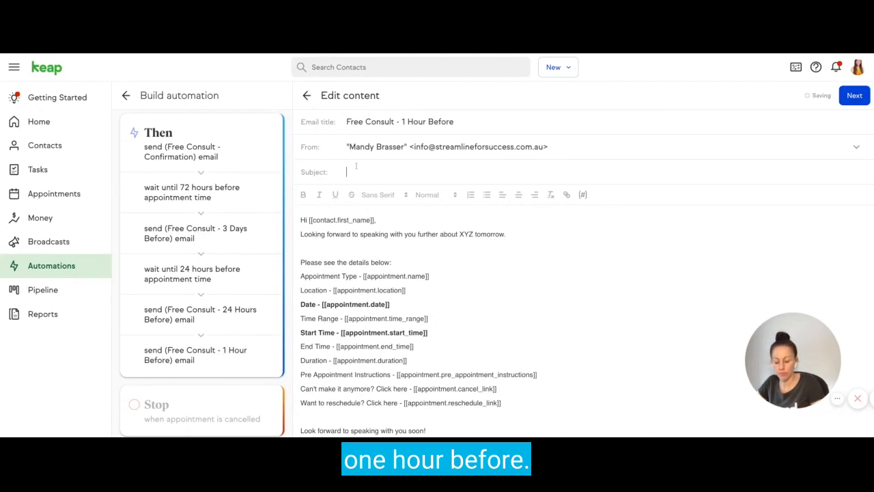
{"action": "type", "text": "Star"}
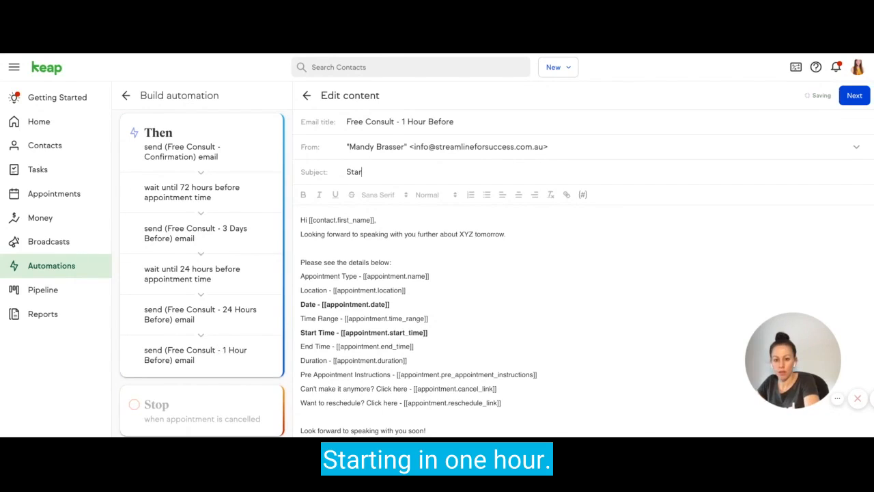
{"action": "type", "text": "ting in 1 hour"}
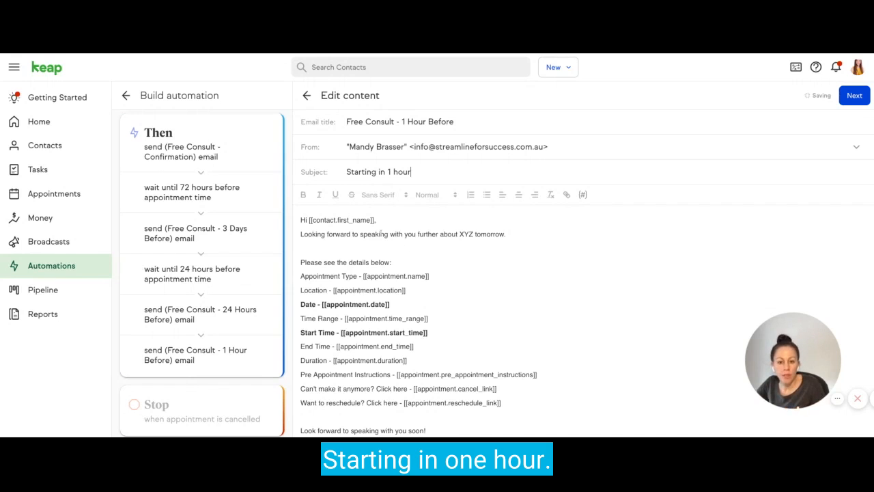
Step: Replace the sentence below the greeting with "We're on in one hour", removing the "Looking forward to speaking with you" line
{"action": "left_click", "coordinate": [390, 221]}
{"action": "key", "text": "Return"}
{"action": "type", "text": "We're on in one hours"}
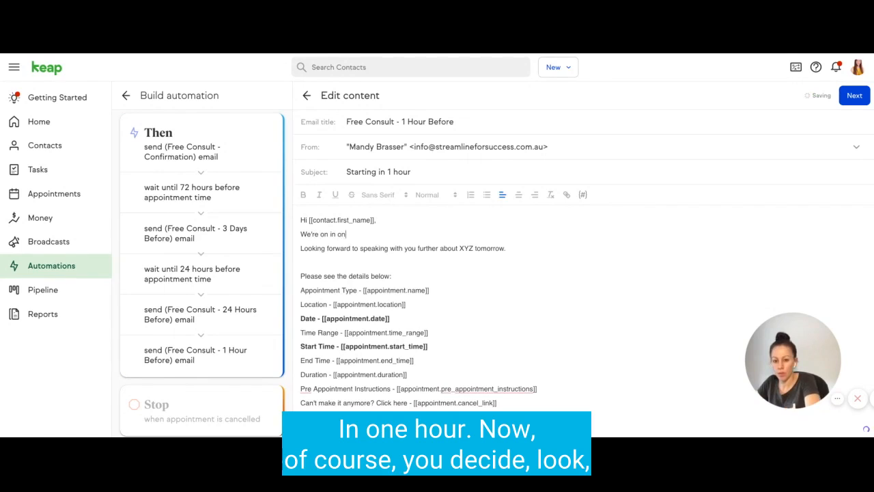
{"action": "key", "text": "BackSpace"}
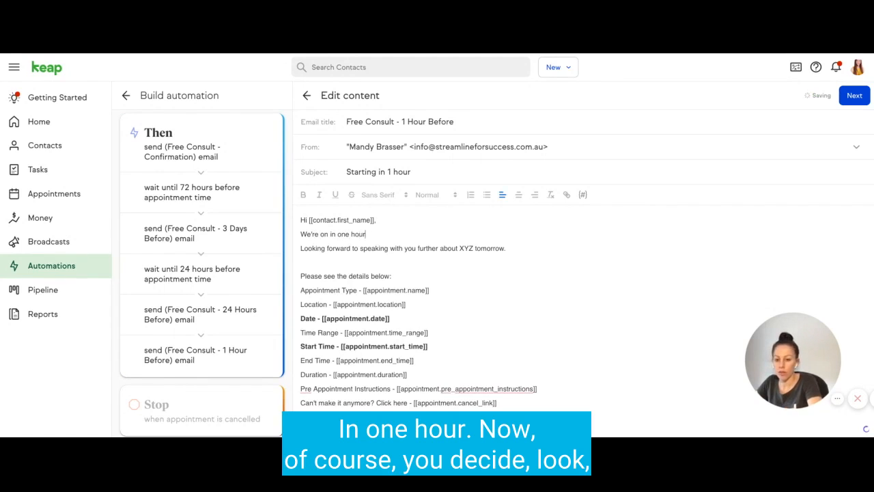
{"action": "key", "text": "Return"}
{"action": "left_click_drag", "start_coordinate": [514, 263], "coordinate": [300, 262]}
{"action": "key", "text": "BackSpace"}
Step: Review the appointment details in the email body, especially the pre-appointment instructions line
{"action": "scroll", "coordinate": [358, 279], "scroll_direction": "down", "scroll_amount": 1}
{"action": "scroll", "coordinate": [358, 280], "scroll_direction": "down", "scroll_amount": 1}
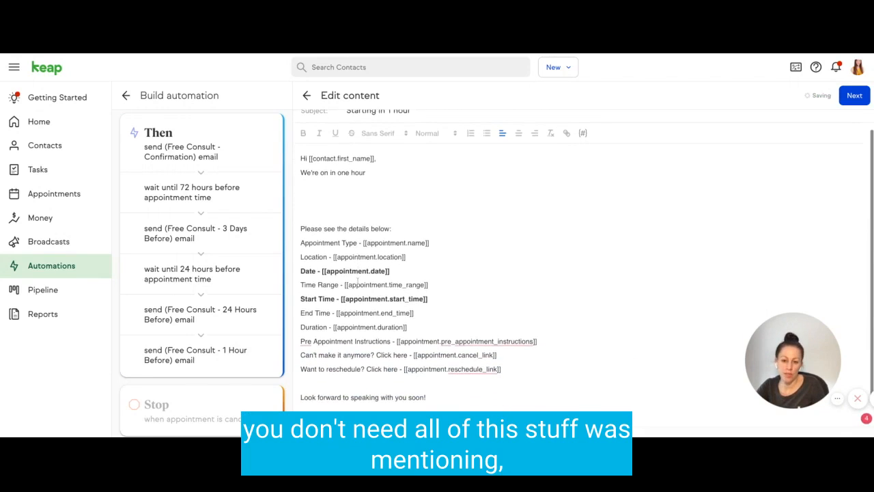
{"action": "scroll", "coordinate": [358, 280], "scroll_direction": "up", "scroll_amount": 2}
{"action": "left_click", "coordinate": [376, 237]}
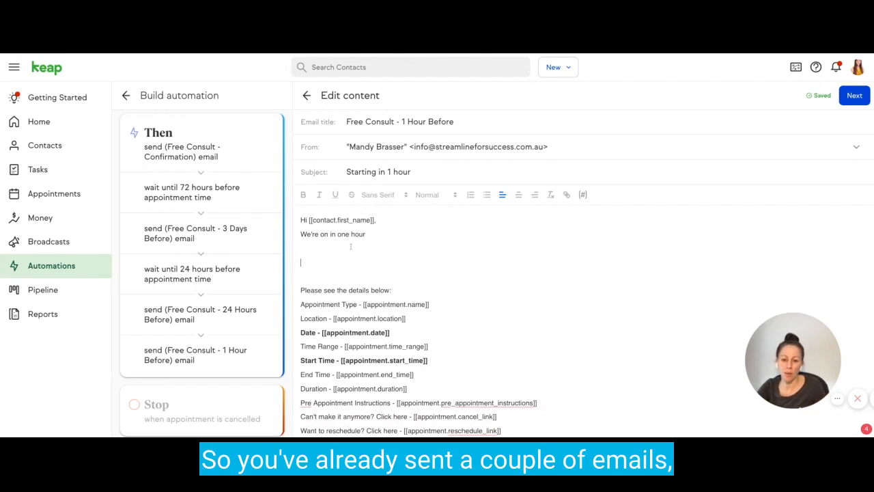
{"action": "scroll", "coordinate": [349, 281], "scroll_direction": "down", "scroll_amount": 2}
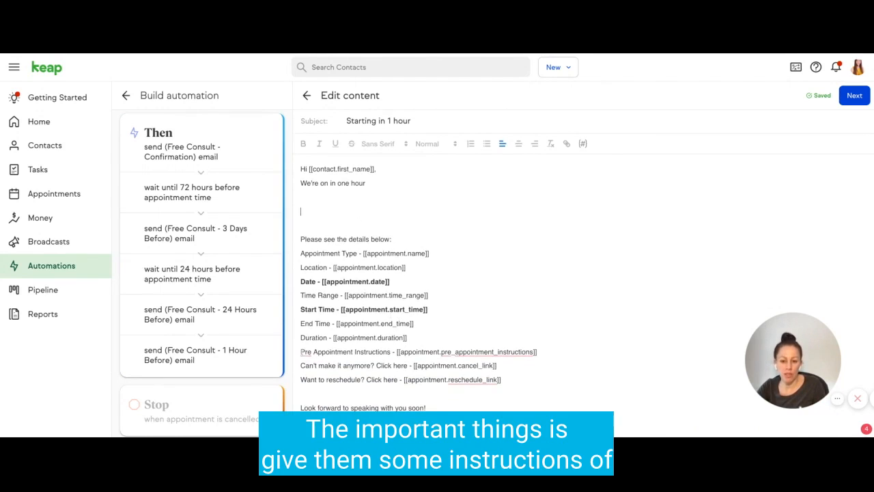
{"action": "left_click", "coordinate": [304, 352]}
{"action": "left_click", "coordinate": [390, 196]}
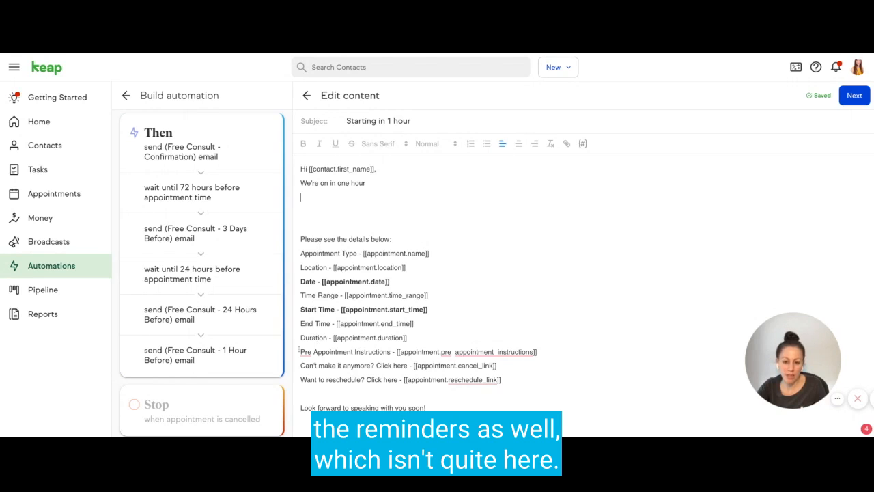
{"action": "left_click_drag", "start_coordinate": [299, 351], "coordinate": [537, 352]}
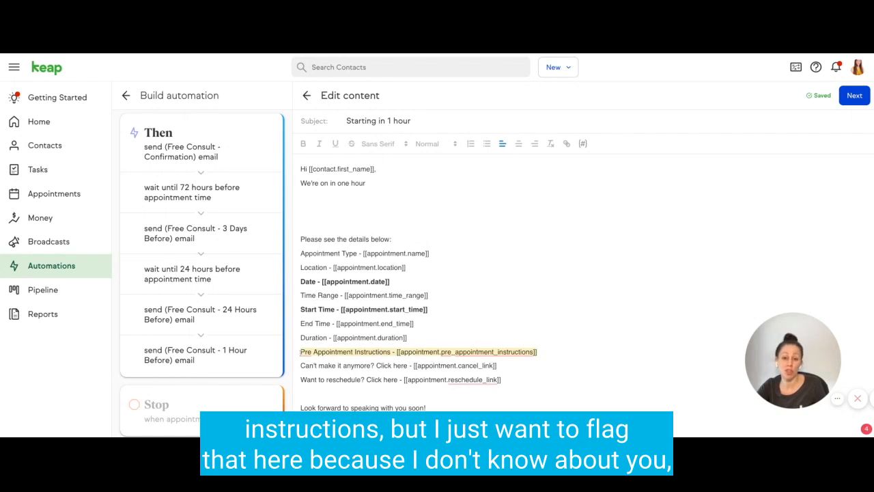
{"action": "left_click", "coordinate": [367, 209]}
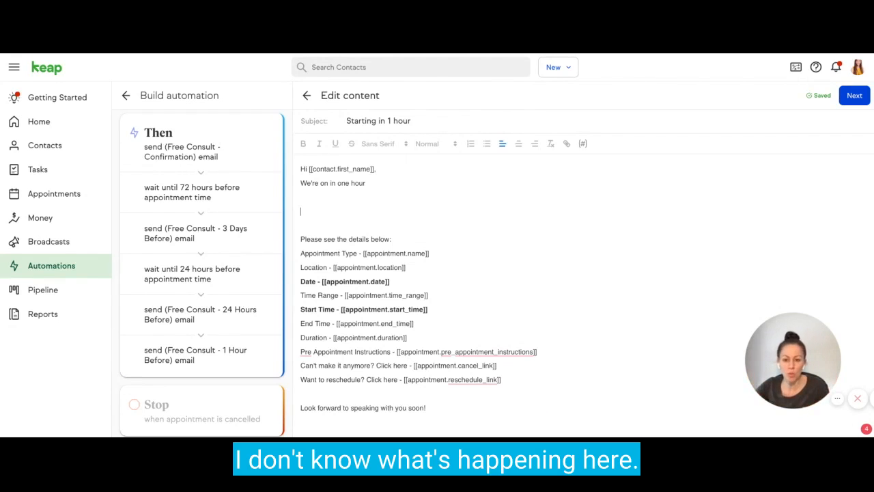
Step: Extend the sentence below the greeting with ", I'll be calling you on [[contact.phone]] at this time.", inserting the contact's phone merge field
{"action": "scroll", "coordinate": [364, 223], "scroll_direction": "up", "scroll_amount": 2}
{"action": "left_click", "coordinate": [344, 256]}
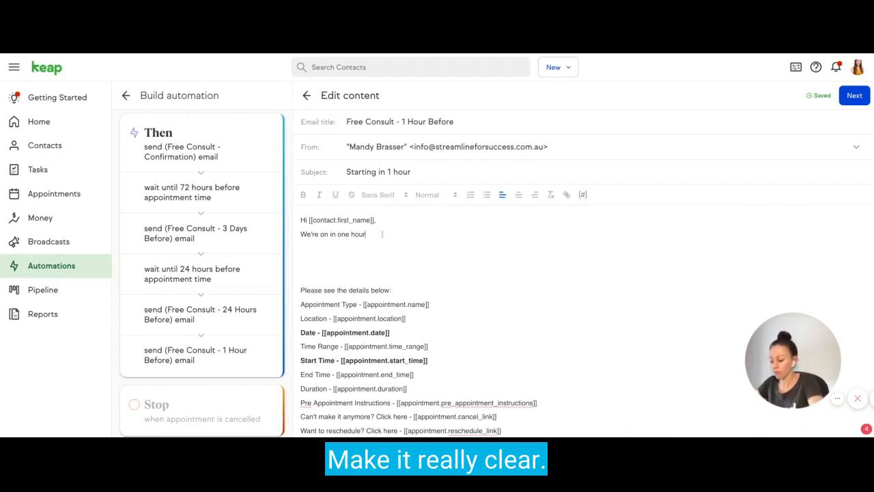
{"action": "type", "text": ", I'll be calling you on"}
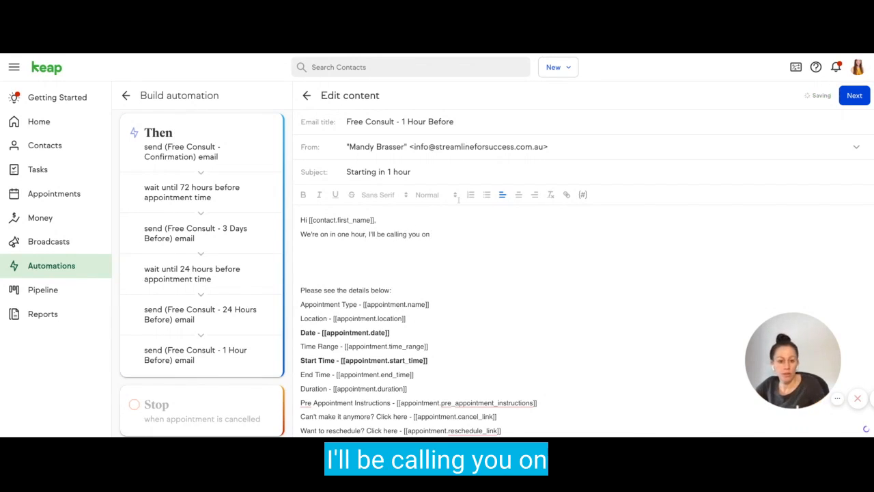
{"action": "left_click", "coordinate": [583, 194]}
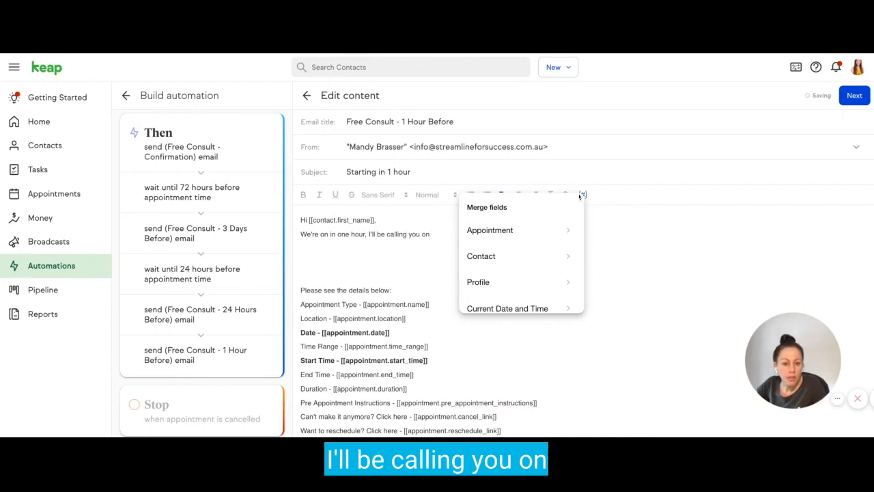
{"action": "left_click", "coordinate": [490, 264]}
{"action": "scroll", "coordinate": [488, 270], "scroll_direction": "down", "scroll_amount": 2}
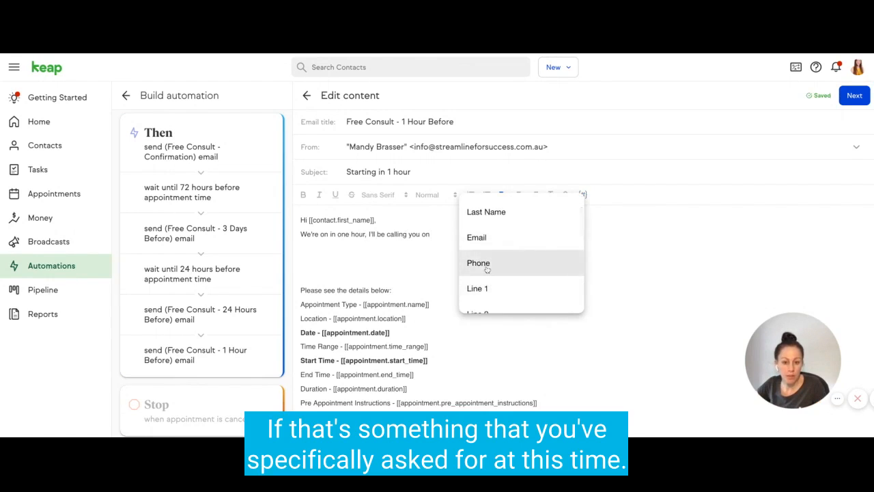
{"action": "left_click", "coordinate": [487, 263]}
{"action": "type", "text": "at this time."}
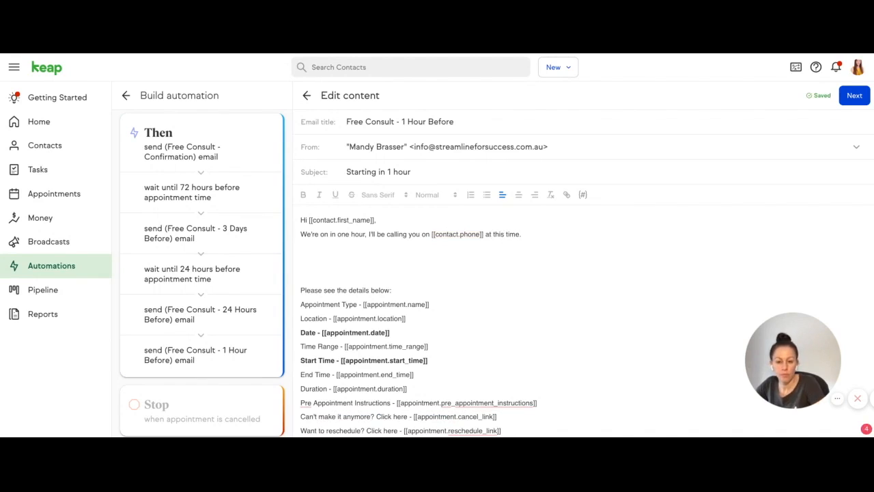
Step: Remove the surplus blank lines above "Please see the details below:" and check the remaining email copy
{"action": "key", "text": "Delete"}
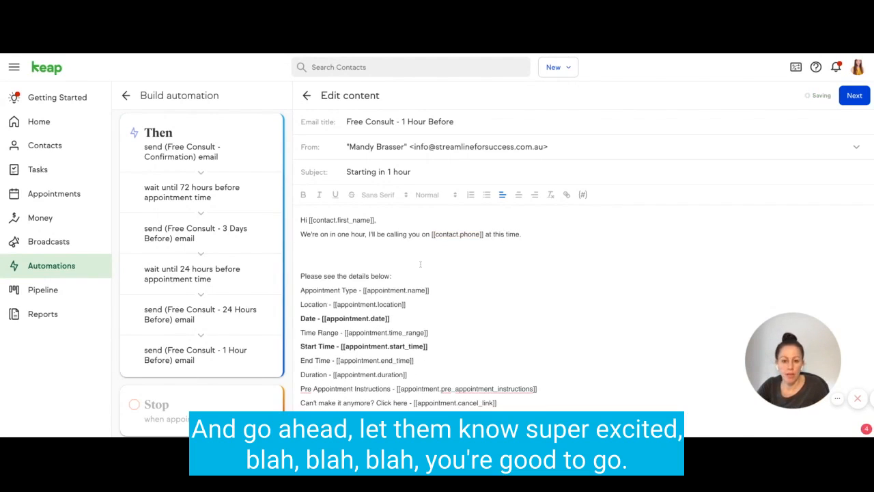
{"action": "scroll", "coordinate": [420, 263], "scroll_direction": "down", "scroll_amount": 3}
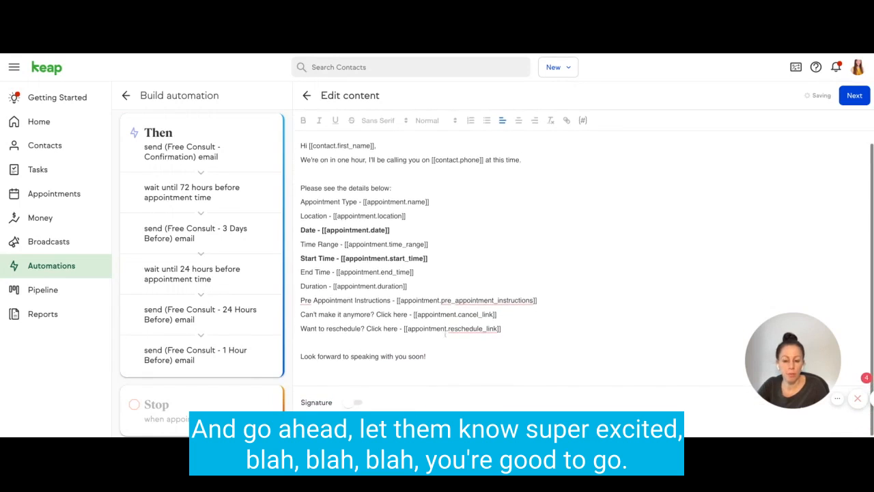
{"action": "scroll", "coordinate": [451, 326], "scroll_direction": "up", "scroll_amount": 2}
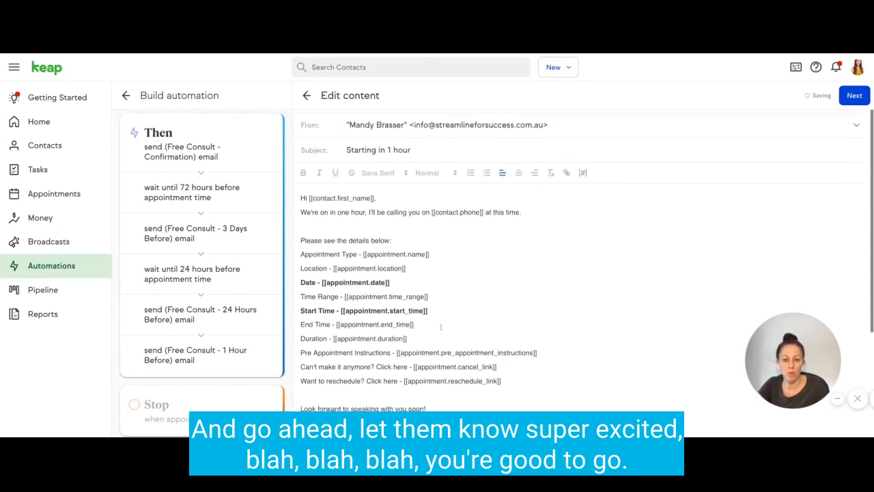
{"action": "scroll", "coordinate": [441, 327], "scroll_direction": "up", "scroll_amount": 1}
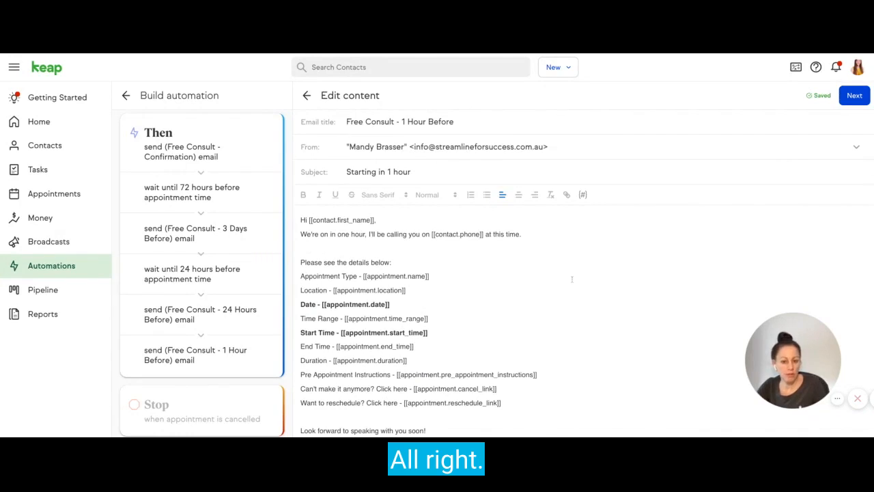
{"action": "scroll", "coordinate": [572, 278], "scroll_direction": "down", "scroll_amount": 1}
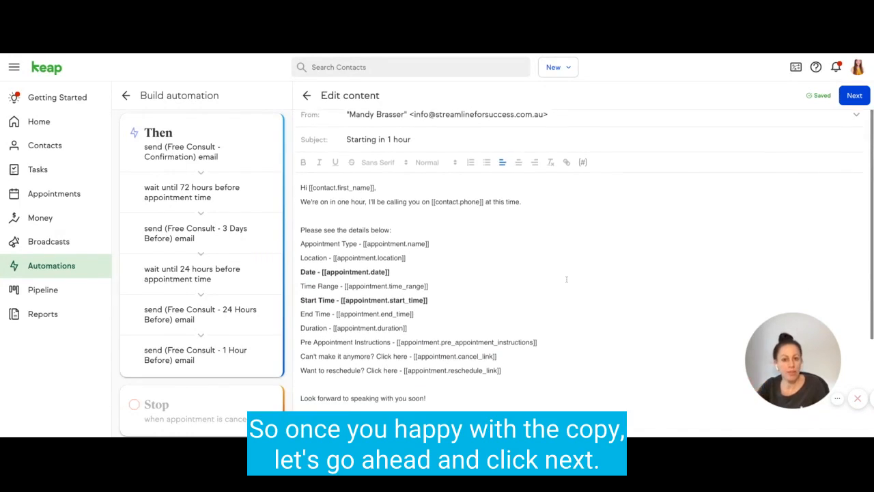
Step: Delay the "Free Consult - 1 Hour Before" email until 1 hour before the appointment and finish the action
{"action": "left_click", "coordinate": [855, 95]}
{"action": "left_click", "coordinate": [396, 155]}
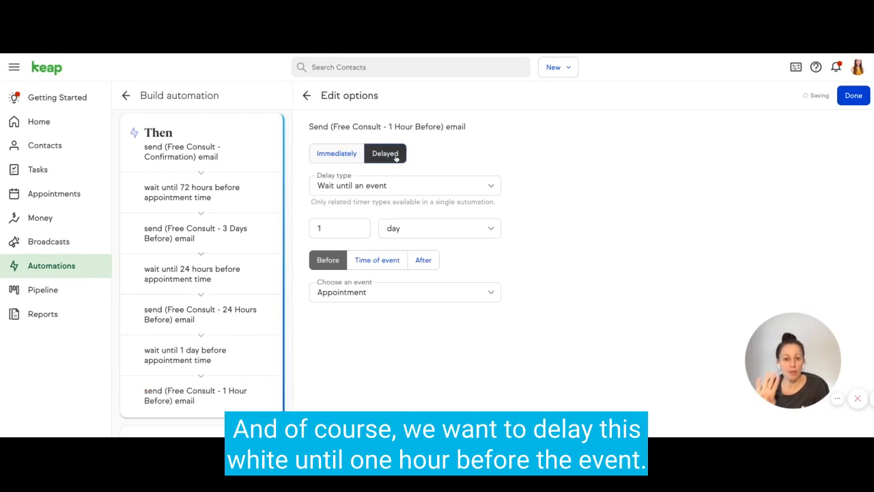
{"action": "left_click", "coordinate": [396, 231]}
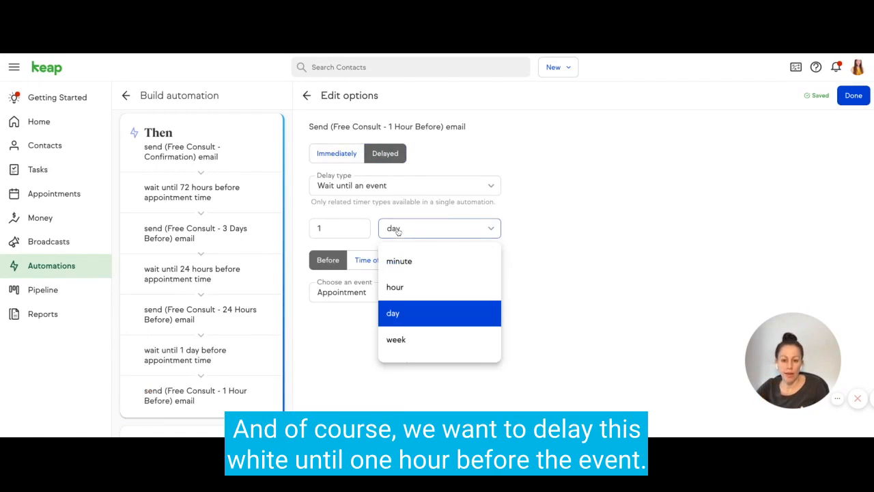
{"action": "left_click", "coordinate": [402, 287]}
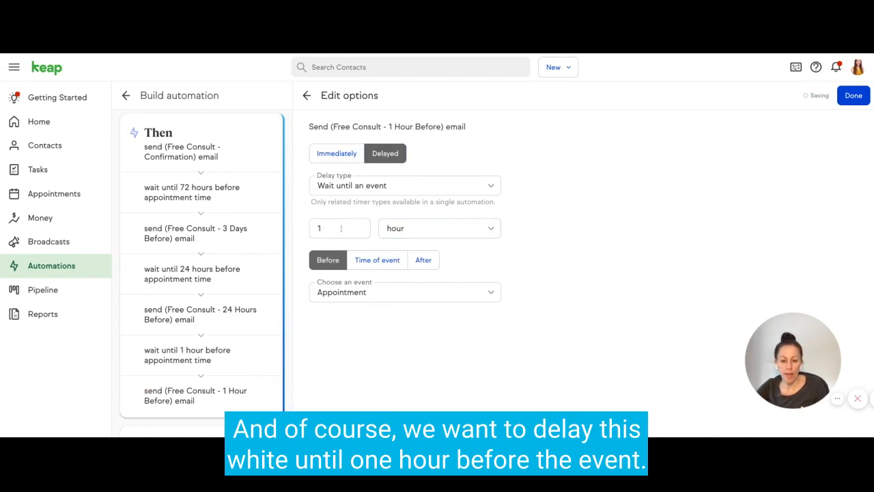
{"action": "left_click", "coordinate": [853, 97]}
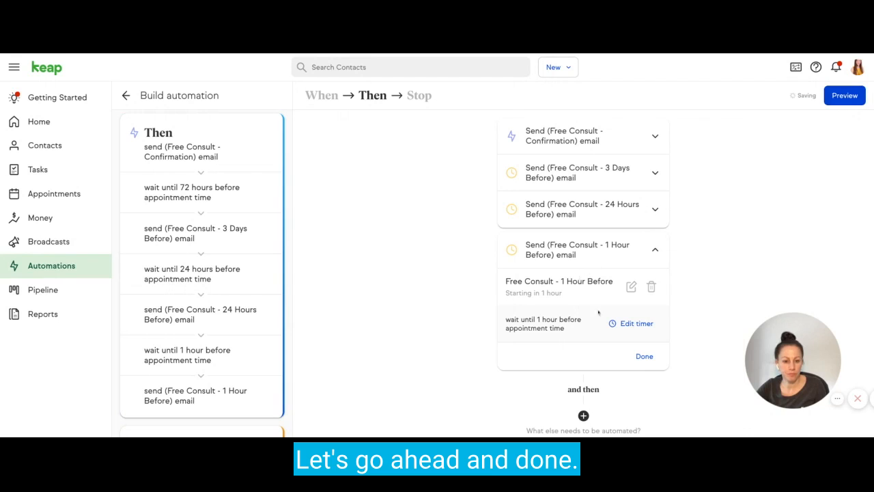
{"action": "left_click", "coordinate": [644, 355]}
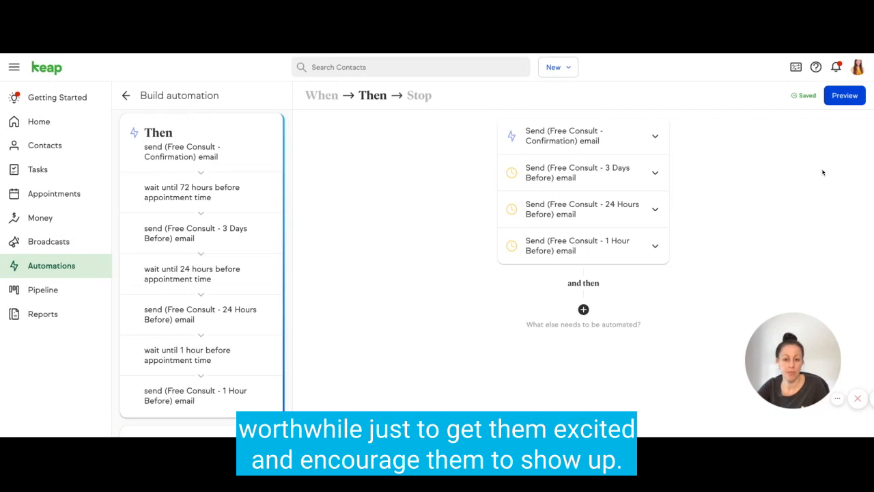
Step: Preview the automation and review its sequence from the Free Consult trigger through the timed reminder emails
{"action": "left_click", "coordinate": [846, 99]}
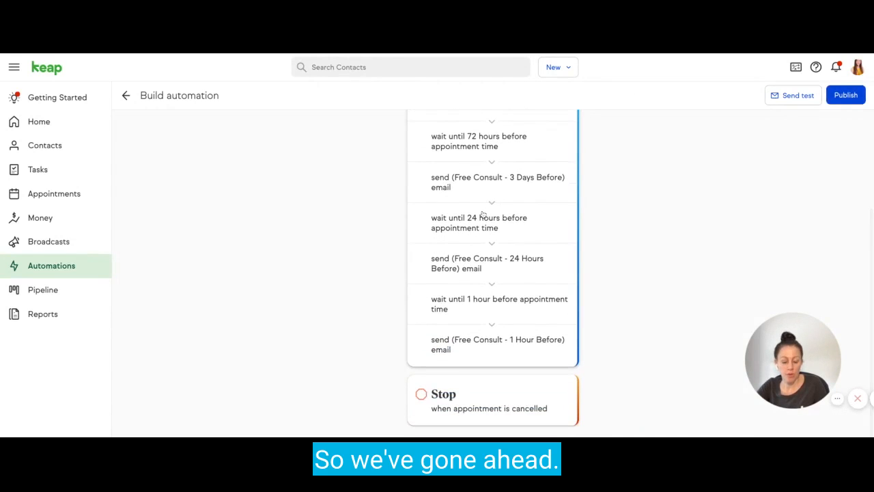
{"action": "scroll", "coordinate": [479, 139], "scroll_direction": "up", "scroll_amount": 2}
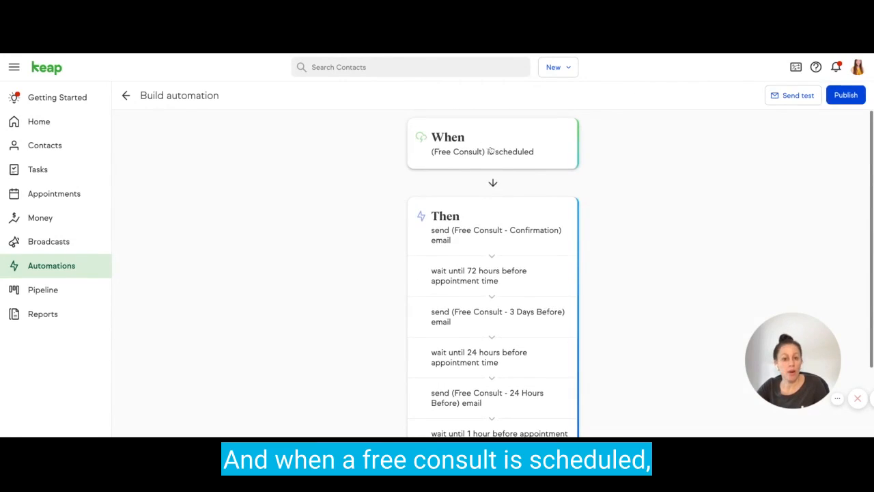
{"action": "scroll", "coordinate": [507, 179], "scroll_direction": "down", "scroll_amount": 1}
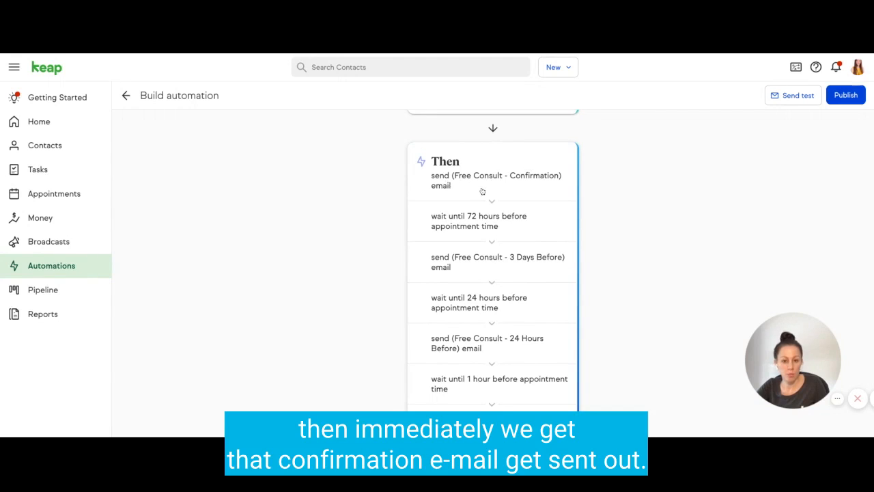
{"action": "scroll", "coordinate": [517, 183], "scroll_direction": "down", "scroll_amount": 1}
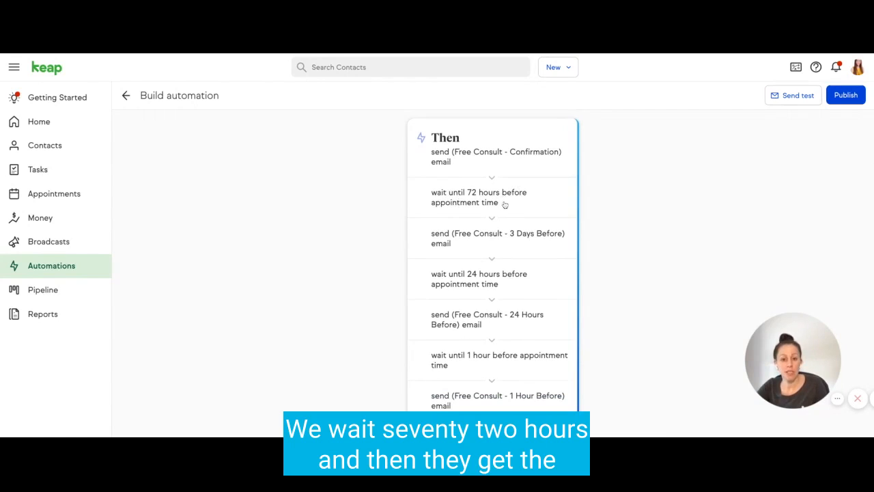
{"action": "scroll", "coordinate": [509, 203], "scroll_direction": "down", "scroll_amount": 1}
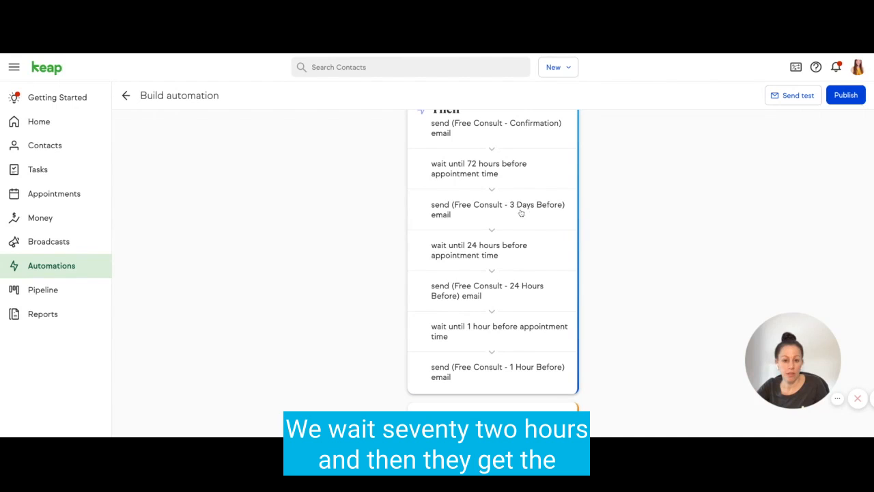
Step: Retitle the "Free Consult - 3 Days Before" email as "Free Consult - 72 Hours Before" and finish the action with its existing timer
{"action": "left_click", "coordinate": [484, 214]}
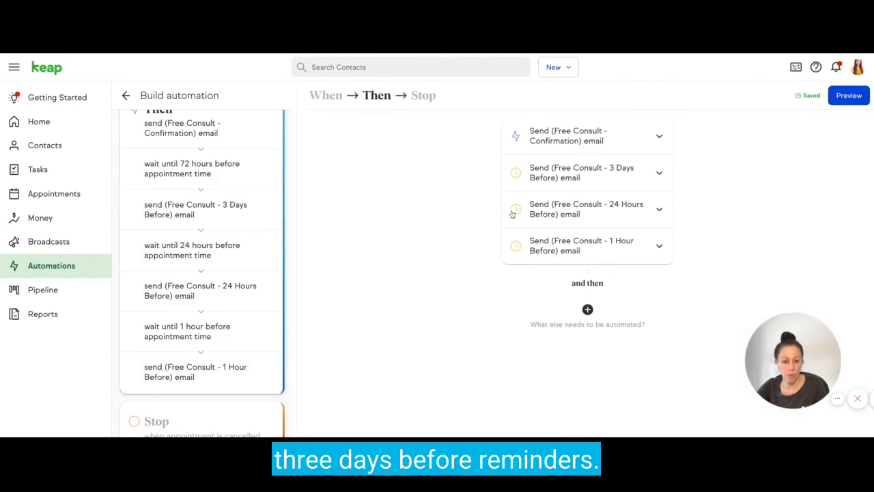
{"action": "left_click", "coordinate": [628, 172]}
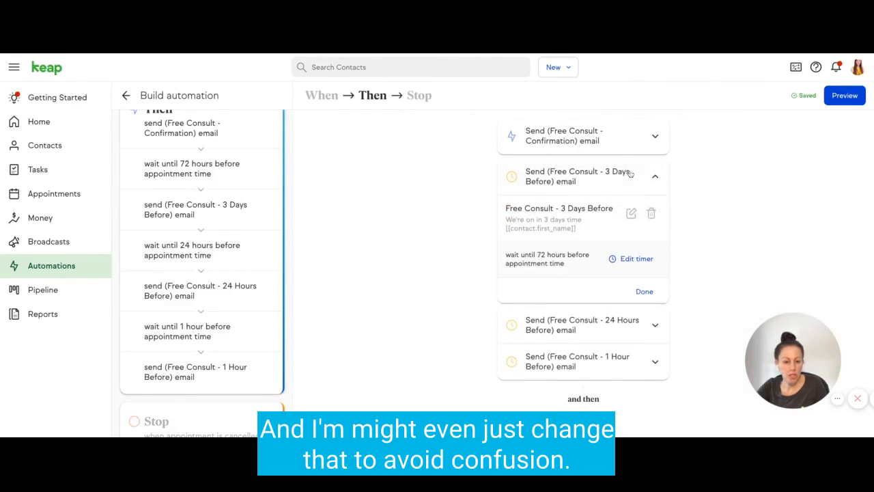
{"action": "left_click", "coordinate": [630, 213]}
{"action": "left_click_drag", "start_coordinate": [401, 121], "coordinate": [427, 121]}
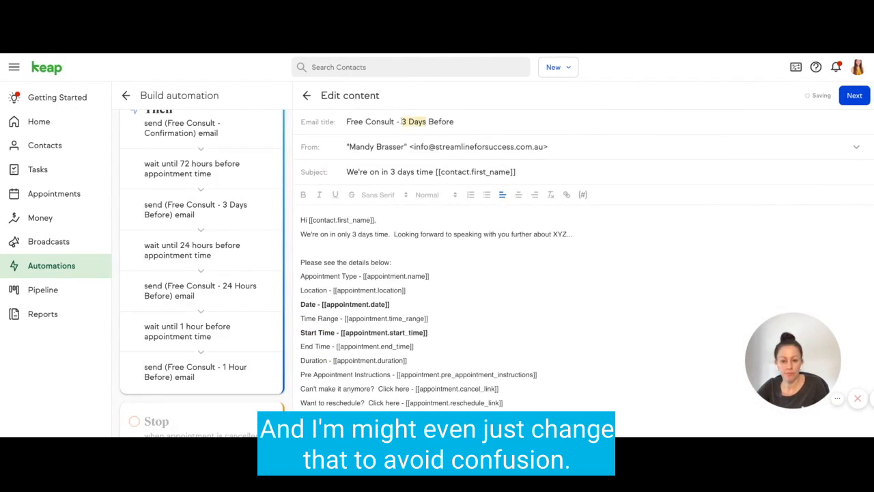
{"action": "type", "text": "72 Hours"}
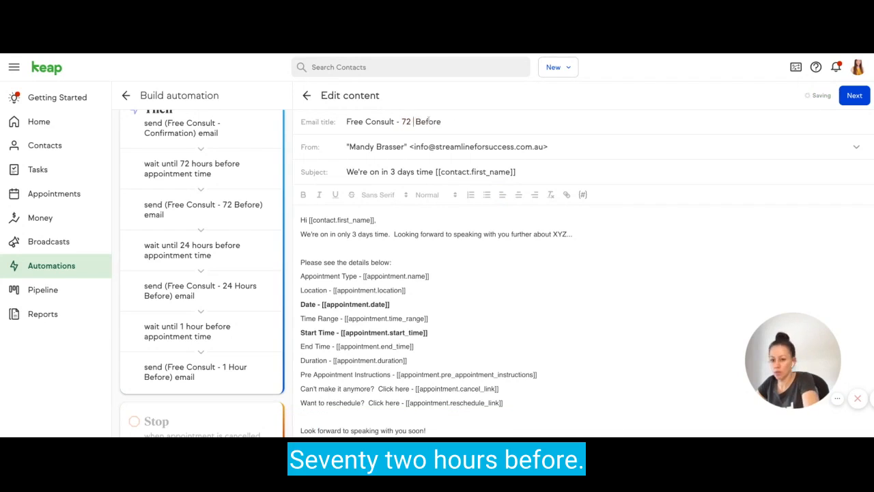
{"action": "left_click", "coordinate": [854, 95]}
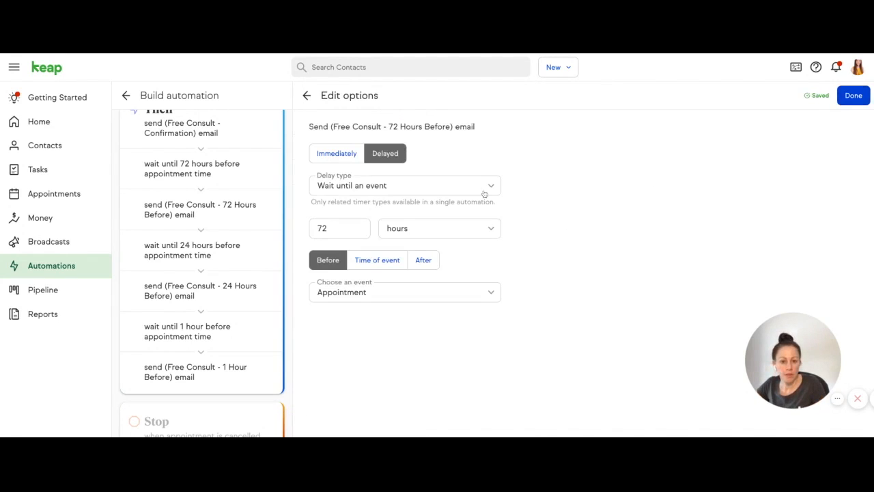
{"action": "left_click", "coordinate": [853, 95]}
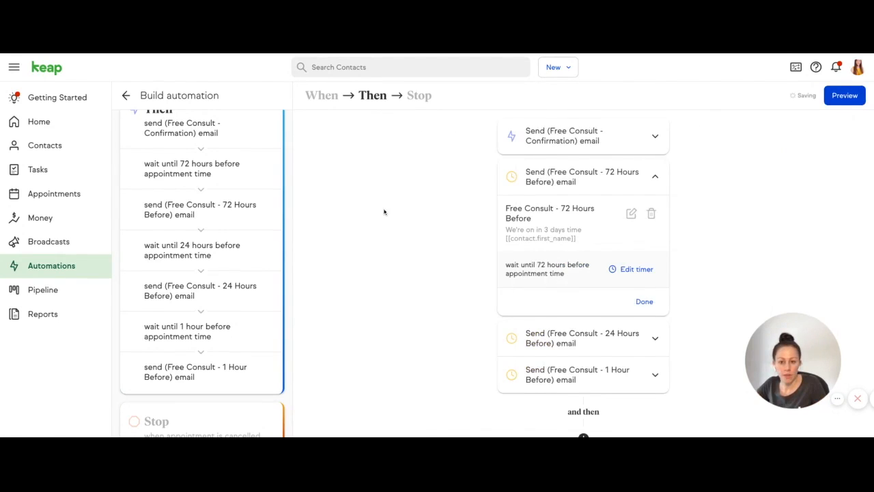
{"action": "left_click", "coordinate": [643, 301]}
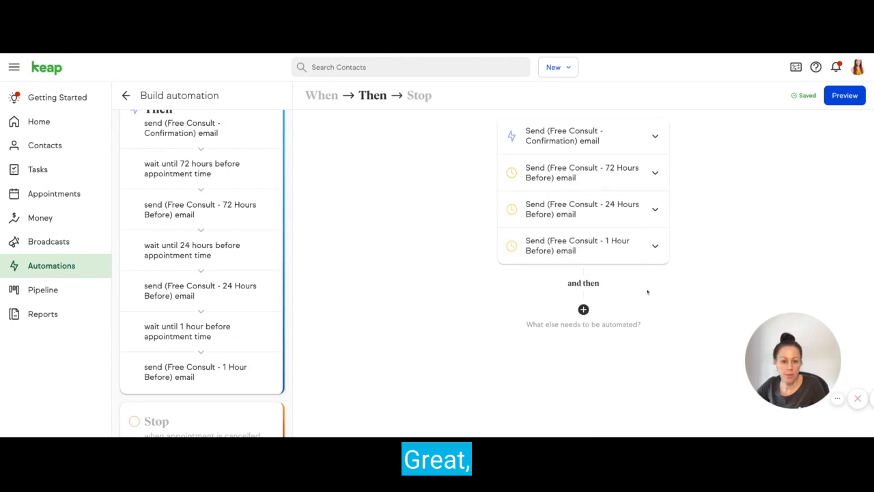
Step: Preview the automation again and check the full flow from the trigger through the confirmation and reminder emails to the stop condition
{"action": "left_click", "coordinate": [845, 95]}
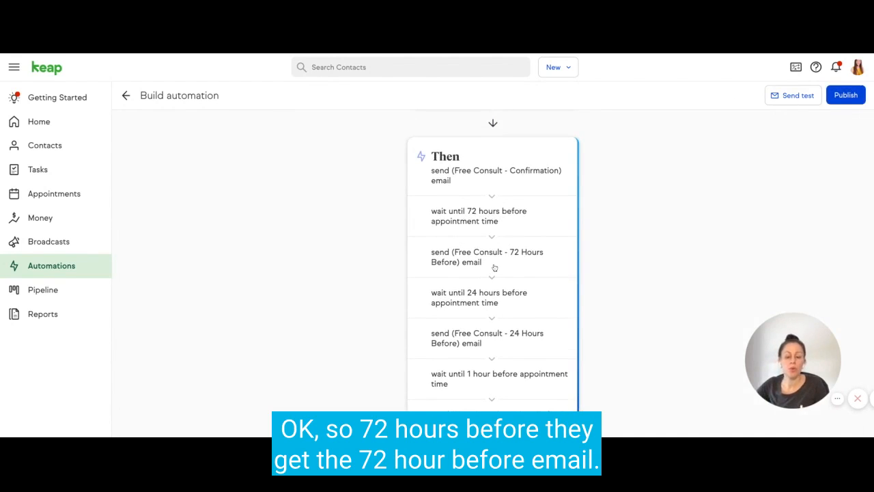
{"action": "scroll", "coordinate": [493, 266], "scroll_direction": "down", "scroll_amount": 2}
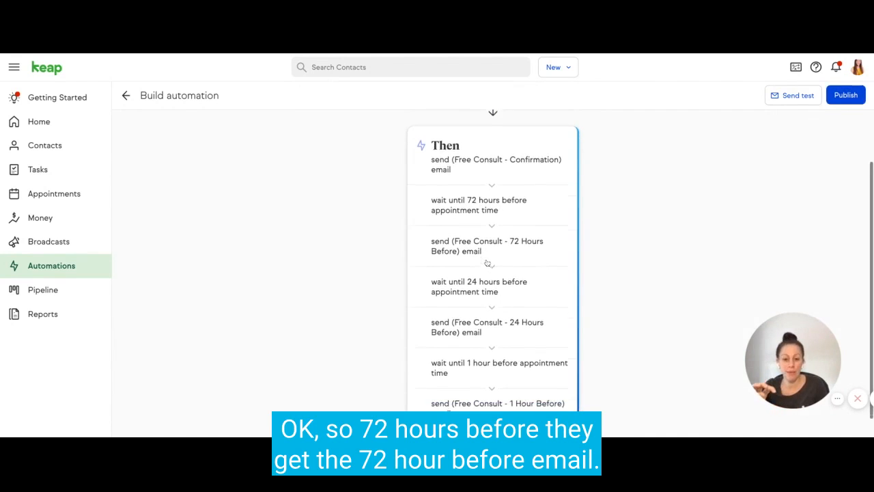
{"action": "scroll", "coordinate": [507, 265], "scroll_direction": "up", "scroll_amount": 1}
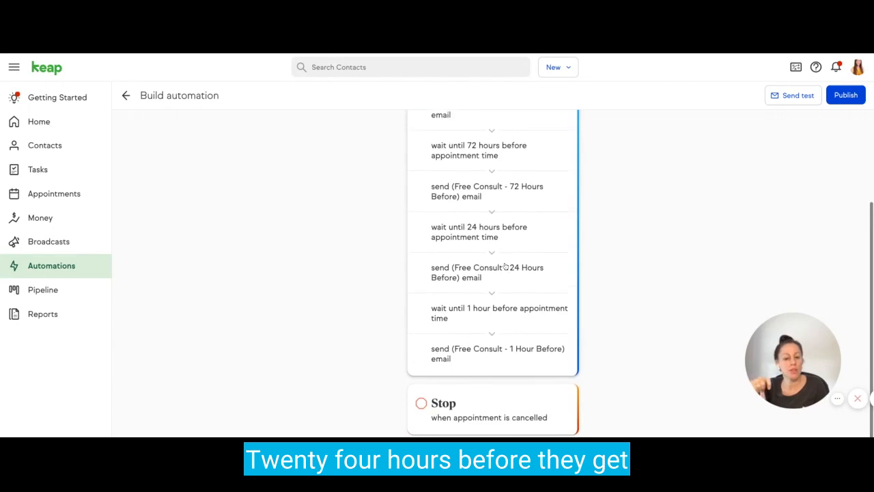
{"action": "scroll", "coordinate": [506, 267], "scroll_direction": "down", "scroll_amount": 1}
{"action": "scroll", "coordinate": [486, 313], "scroll_direction": "up", "scroll_amount": 1}
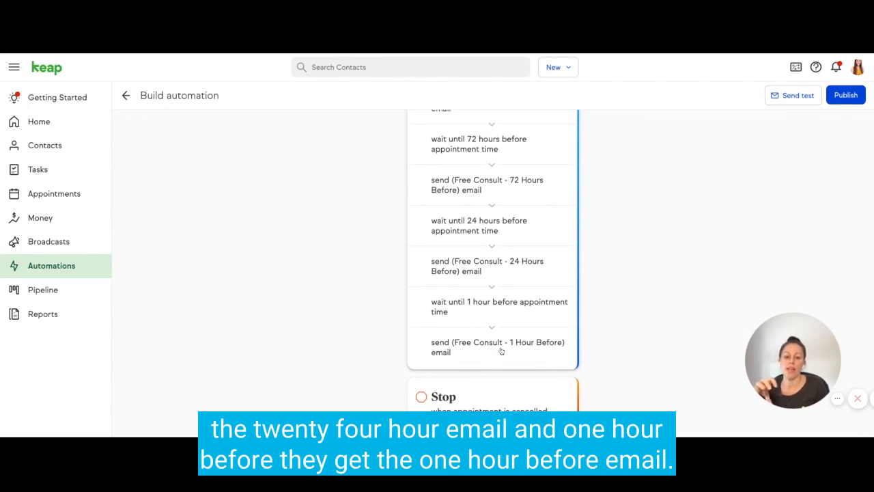
{"action": "scroll", "coordinate": [505, 357], "scroll_direction": "up", "scroll_amount": 1}
{"action": "scroll", "coordinate": [507, 360], "scroll_direction": "down", "scroll_amount": 1}
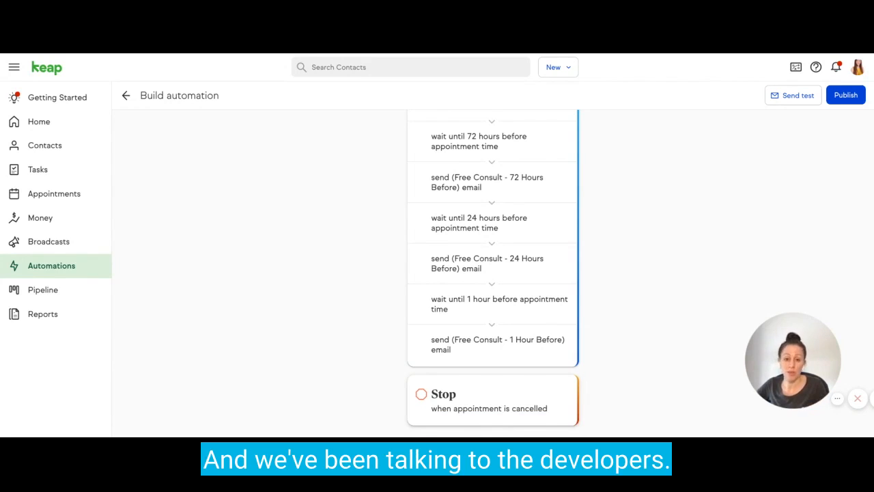
{"action": "scroll", "coordinate": [514, 367], "scroll_direction": "up", "scroll_amount": 3}
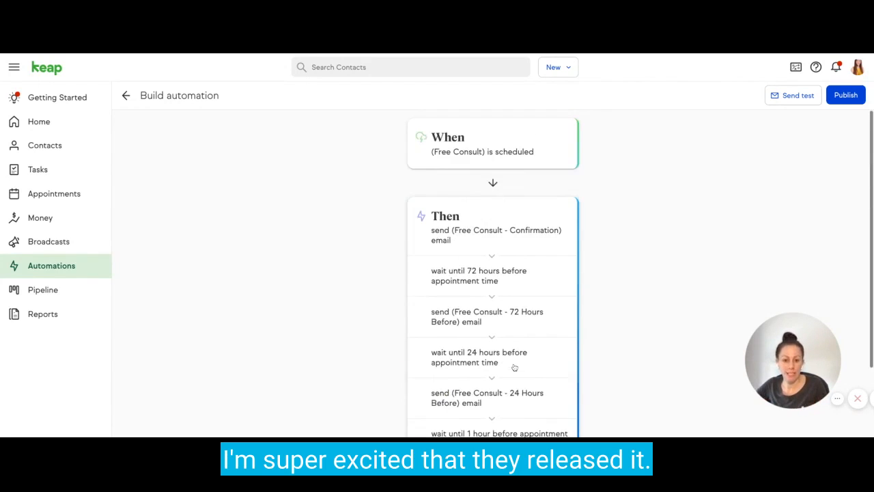
{"action": "scroll", "coordinate": [485, 163], "scroll_direction": "down", "scroll_amount": 1}
{"action": "scroll", "coordinate": [494, 153], "scroll_direction": "up", "scroll_amount": 1}
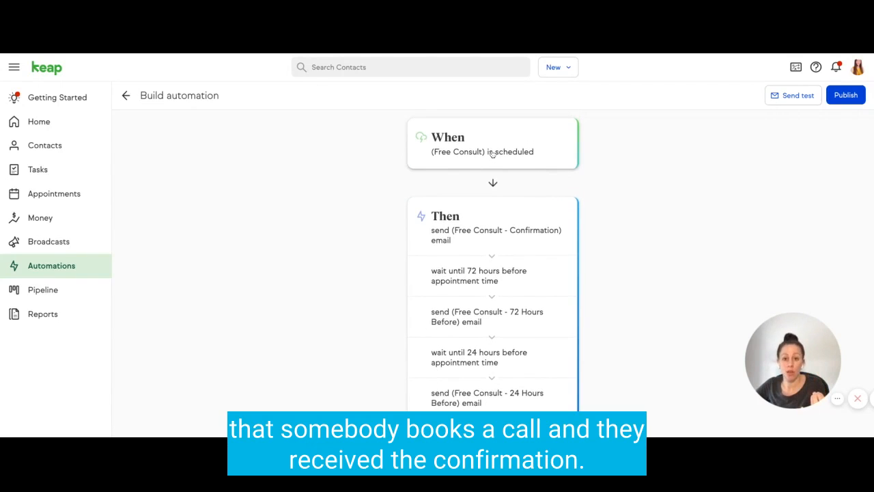
{"action": "scroll", "coordinate": [493, 185], "scroll_direction": "down", "scroll_amount": 3}
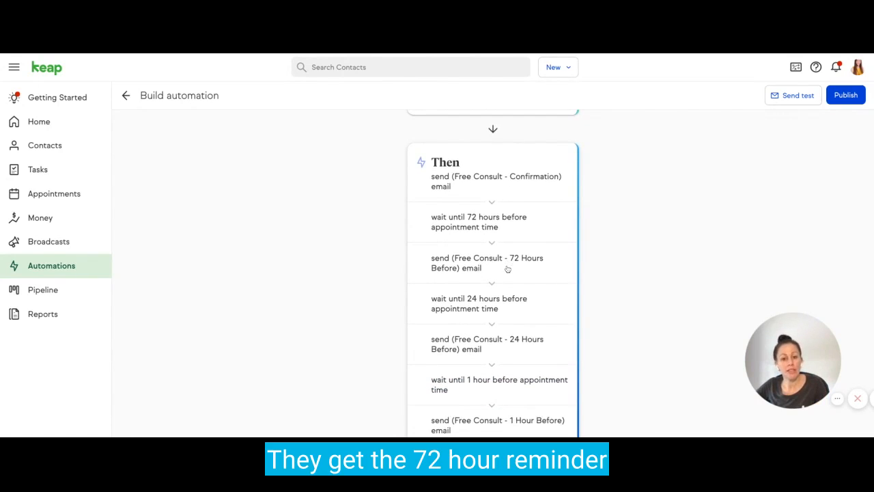
Step: Review the timed Free Consult reminders and examine the stop condition for cancelled appointments
{"action": "scroll", "coordinate": [508, 269], "scroll_direction": "down", "scroll_amount": 1}
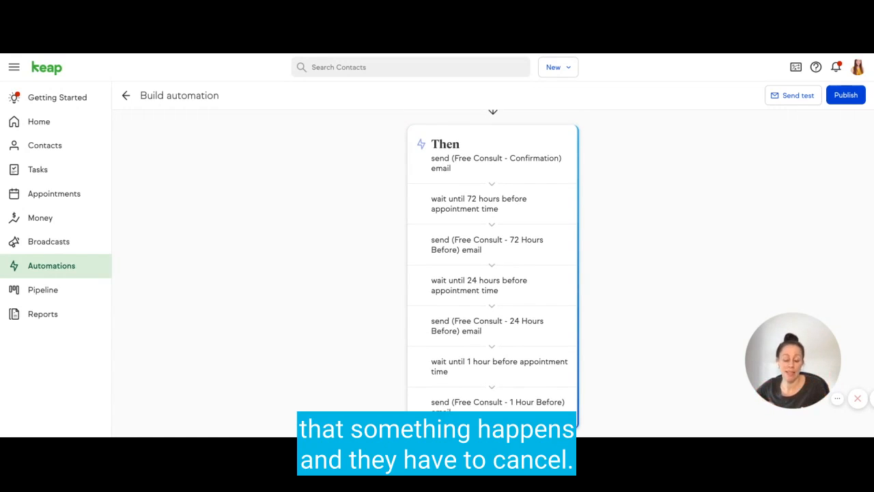
{"action": "scroll", "coordinate": [507, 254], "scroll_direction": "down", "scroll_amount": 1}
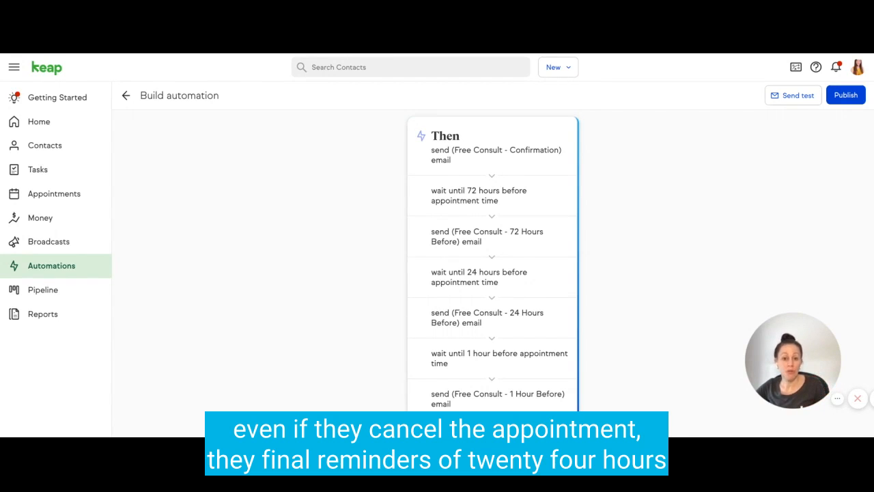
{"action": "scroll", "coordinate": [498, 267], "scroll_direction": "down", "scroll_amount": 3}
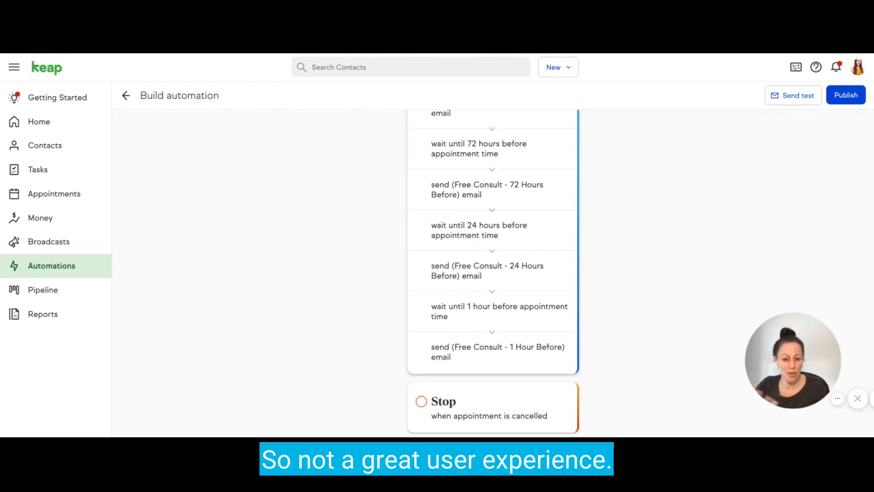
{"action": "scroll", "coordinate": [498, 273], "scroll_direction": "down", "scroll_amount": 1}
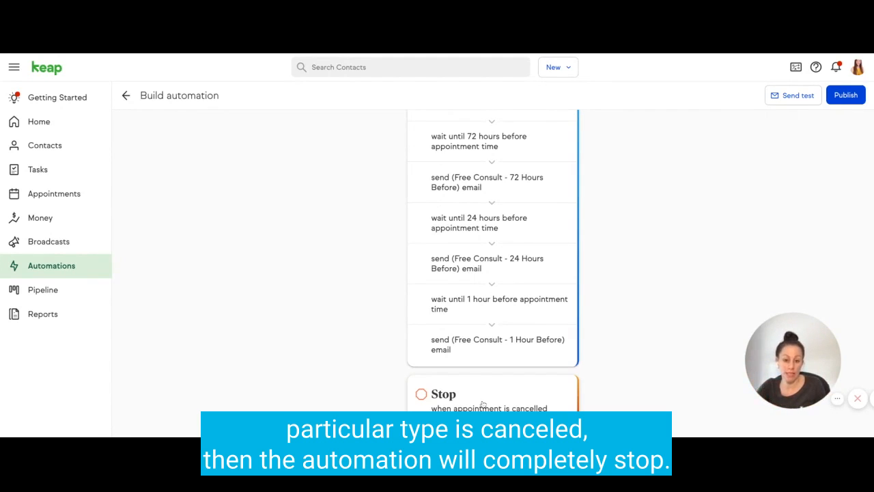
{"action": "left_click", "coordinate": [496, 384]}
{"action": "left_click", "coordinate": [610, 134]}
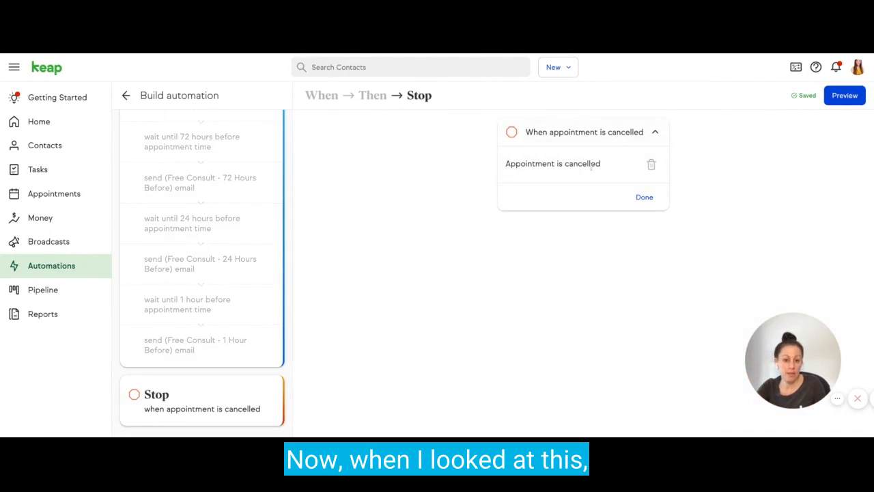
{"action": "left_click", "coordinate": [644, 198]}
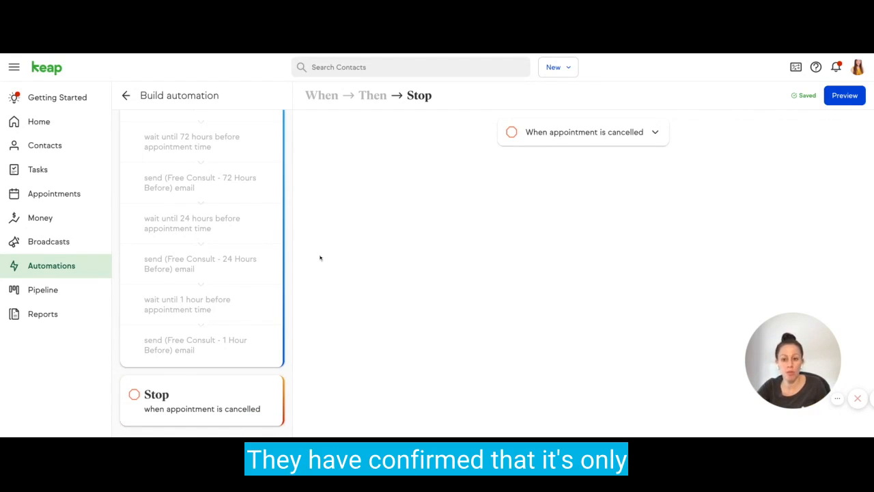
{"action": "scroll", "coordinate": [284, 249], "scroll_direction": "up", "scroll_amount": 4}
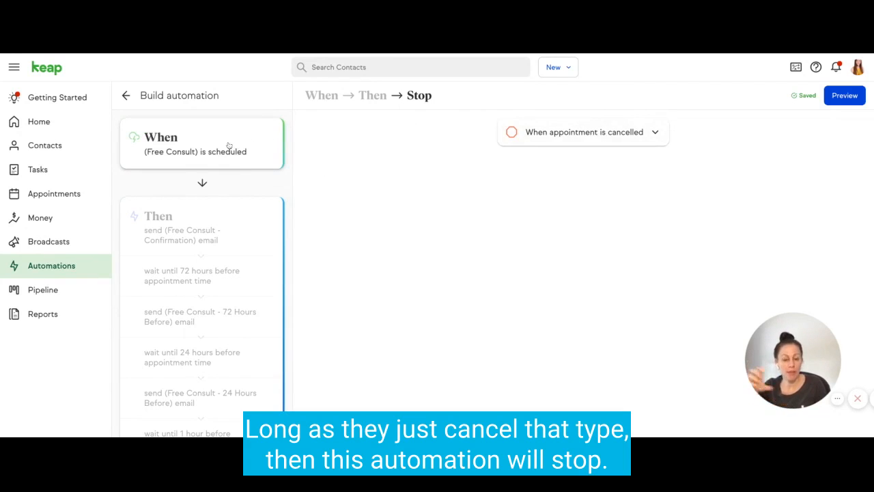
Step: Preview the complete Free Consult automation from its trigger to the stop condition and publish it
{"action": "left_click", "coordinate": [843, 95]}
{"action": "scroll", "coordinate": [549, 184], "scroll_direction": "down", "scroll_amount": 2}
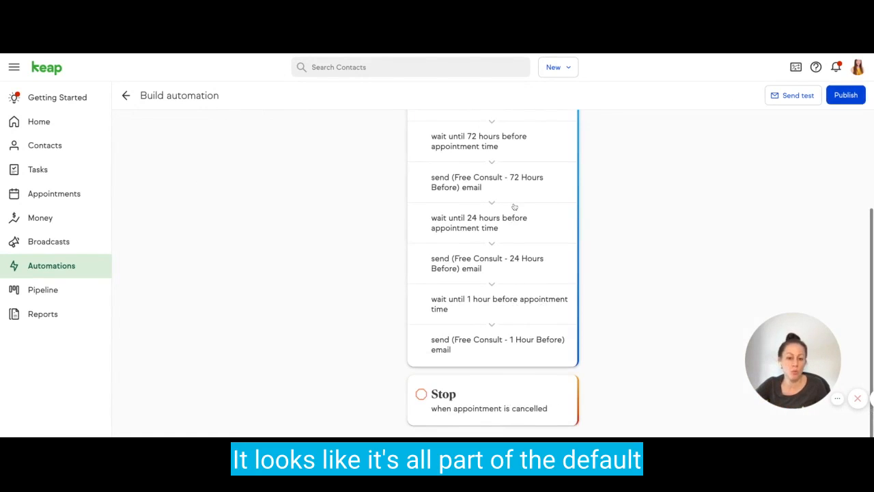
{"action": "scroll", "coordinate": [538, 306], "scroll_direction": "up", "scroll_amount": 3}
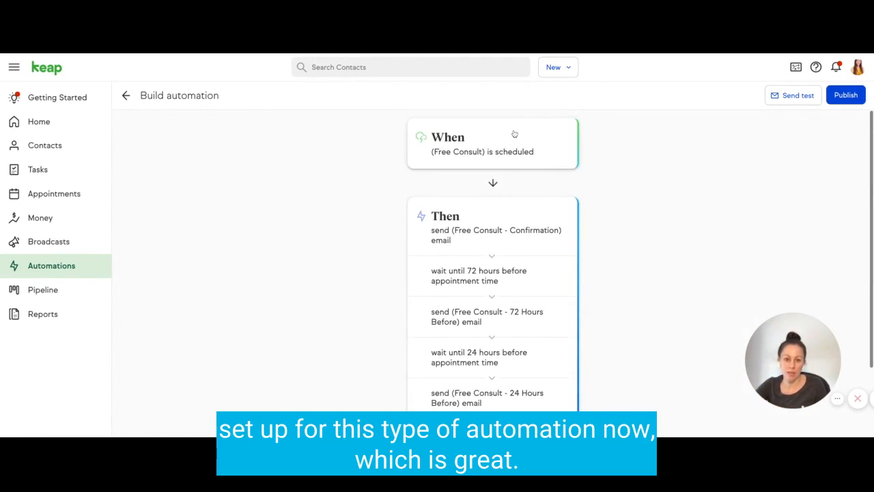
{"action": "scroll", "coordinate": [491, 239], "scroll_direction": "down", "scroll_amount": 1}
{"action": "scroll", "coordinate": [494, 239], "scroll_direction": "down", "scroll_amount": 1}
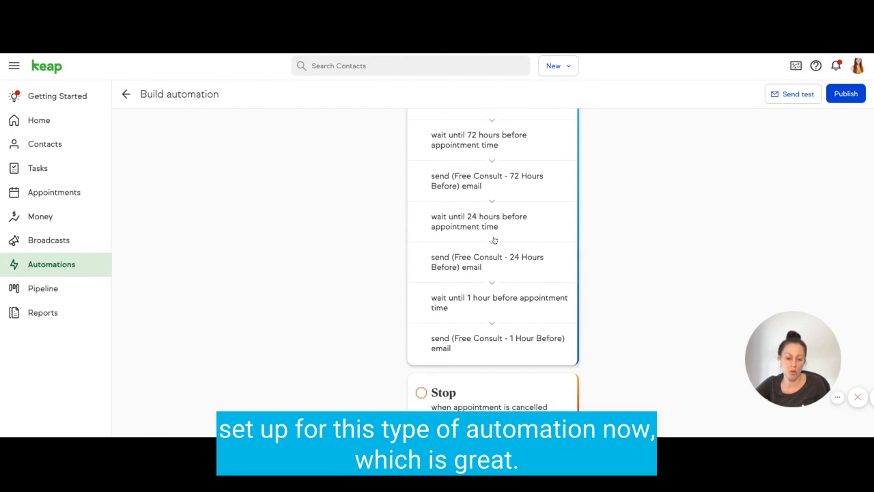
{"action": "left_click", "coordinate": [847, 97]}
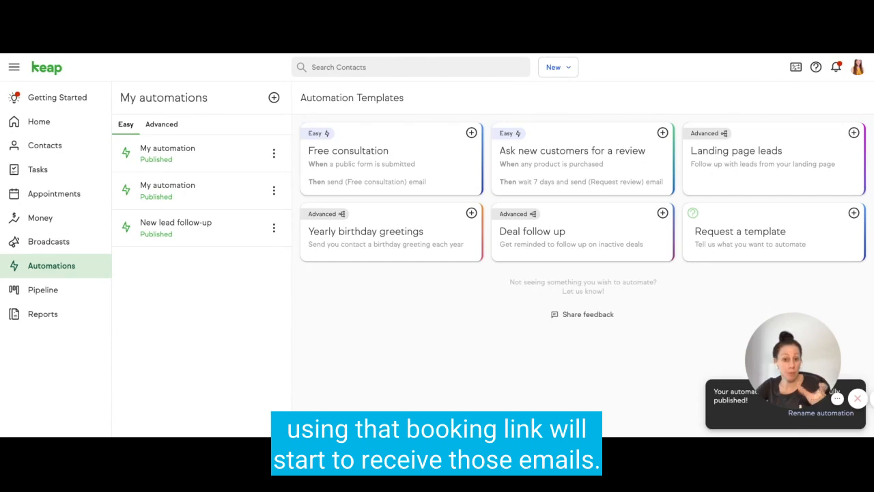
Step: Open the published automation triggered by a scheduled Free Consult for editing
{"action": "left_click", "coordinate": [202, 159]}
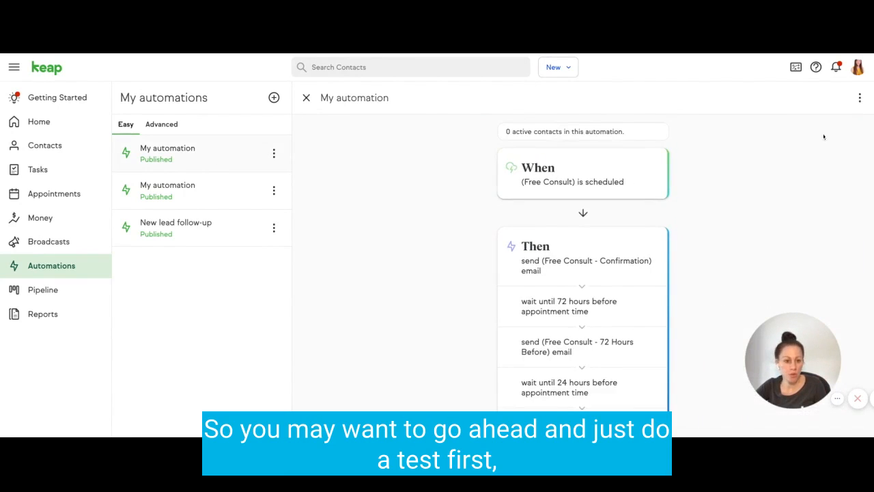
{"action": "left_click", "coordinate": [860, 98]}
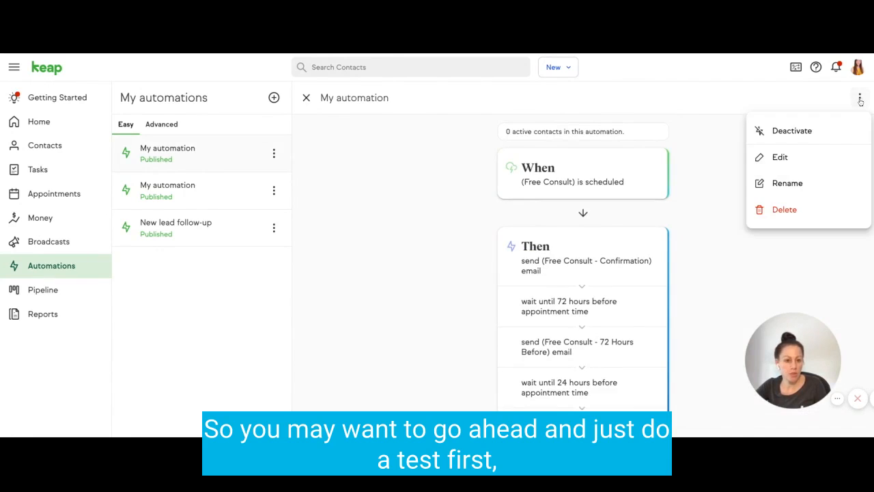
{"action": "left_click", "coordinate": [782, 156]}
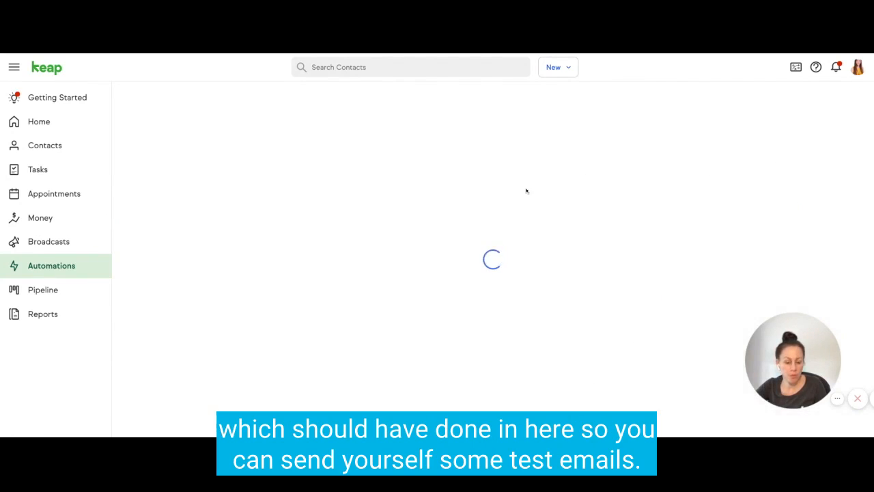
Step: Send test emails to the prefilled recipient with merge fields populated from a test contact, and return to the automations list
{"action": "left_click", "coordinate": [803, 95]}
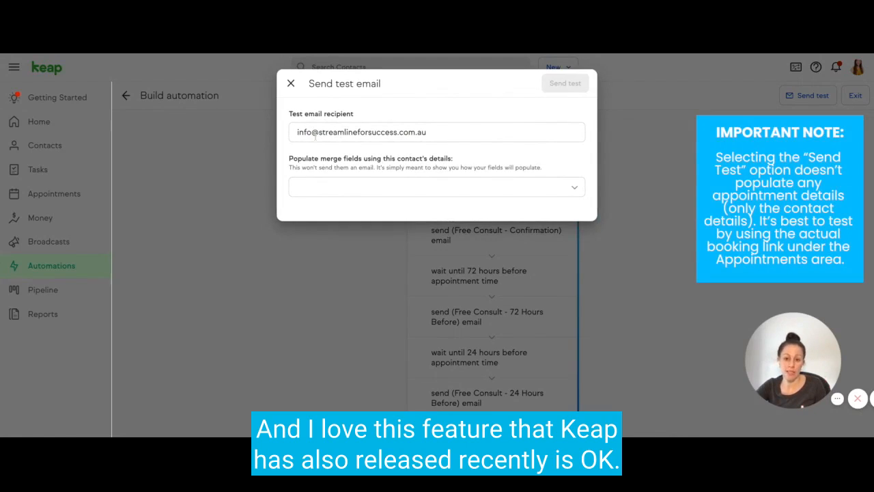
{"action": "left_click_drag", "start_coordinate": [289, 114], "coordinate": [353, 114]}
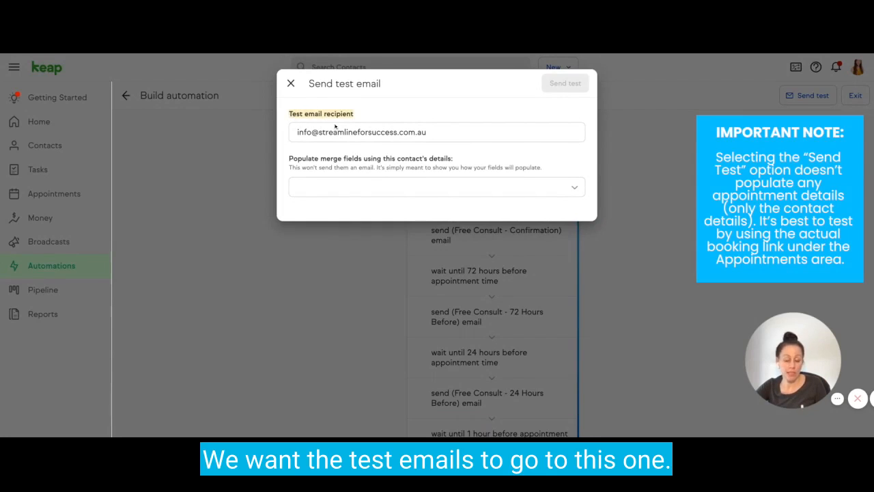
{"action": "left_click", "coordinate": [419, 186]}
{"action": "scroll", "coordinate": [383, 273], "scroll_direction": "down", "scroll_amount": 1}
{"action": "scroll", "coordinate": [360, 278], "scroll_direction": "down", "scroll_amount": 1}
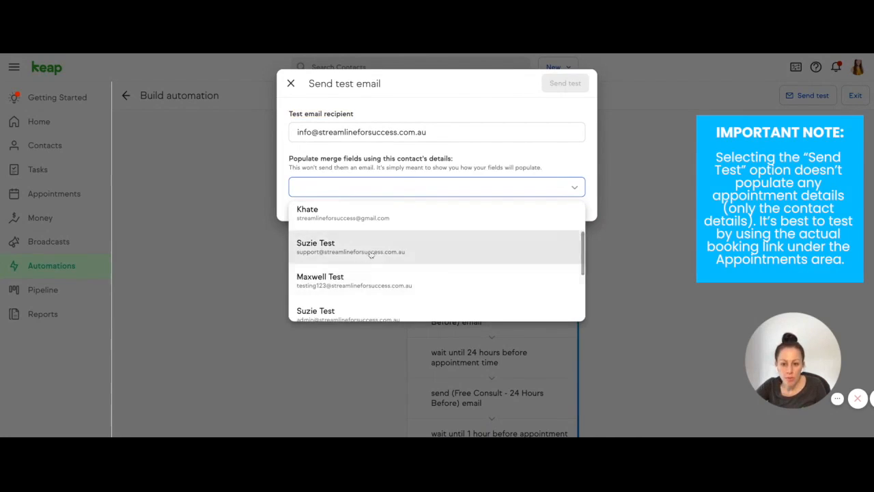
{"action": "left_click", "coordinate": [362, 247]}
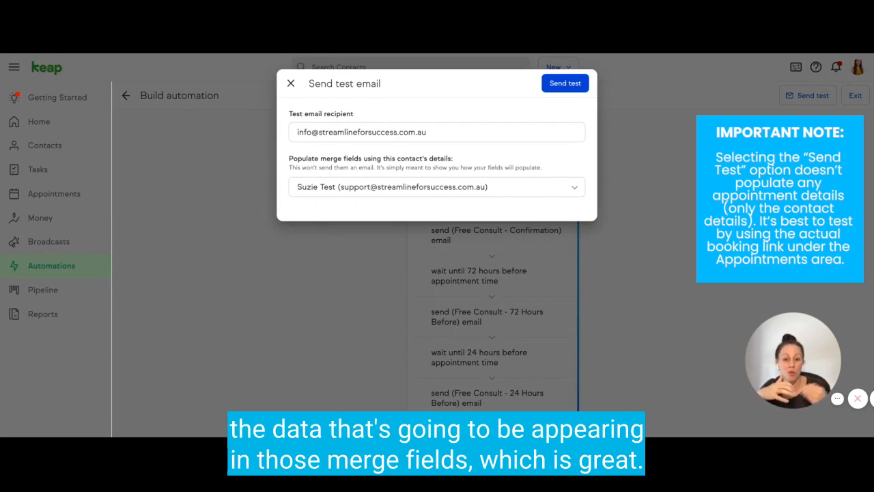
{"action": "left_click", "coordinate": [568, 83]}
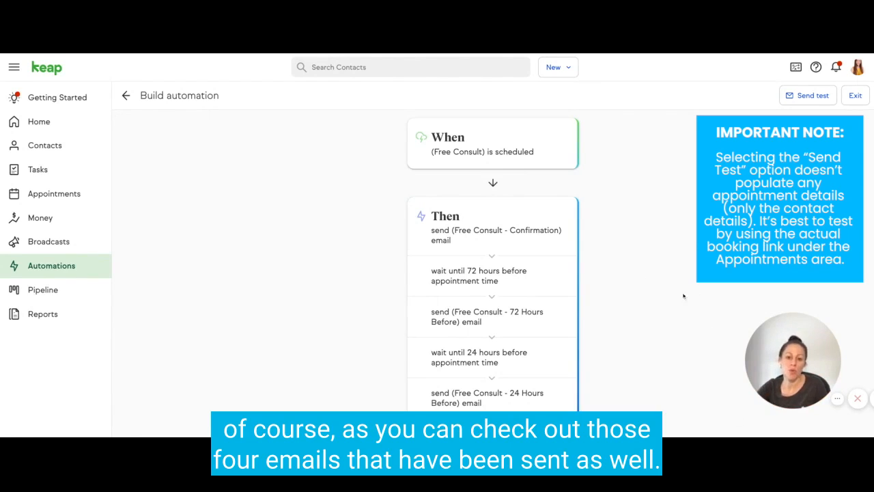
{"action": "scroll", "coordinate": [650, 299], "scroll_direction": "down", "scroll_amount": 5}
{"action": "scroll", "coordinate": [652, 300], "scroll_direction": "up", "scroll_amount": 5}
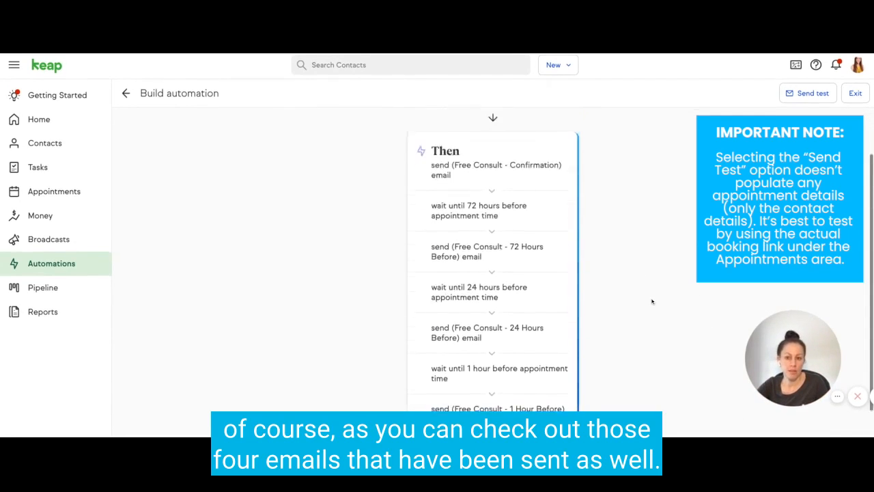
{"action": "left_click", "coordinate": [127, 96]}
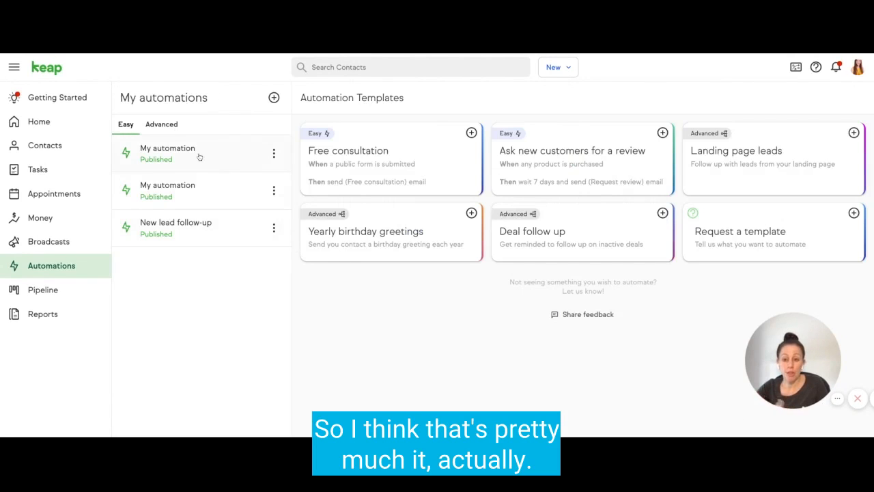
Step: Rename the newly published Free Consult automation as "Free Consult Scheduled"
{"action": "left_click", "coordinate": [272, 154]}
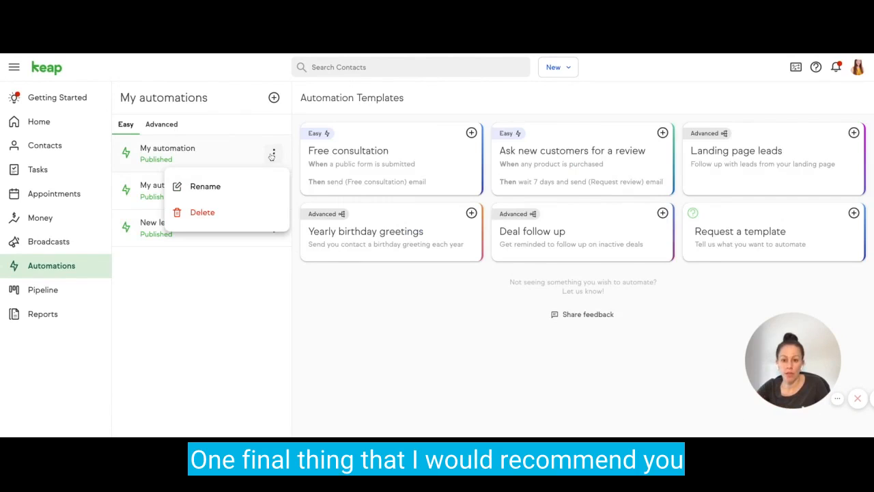
{"action": "left_click", "coordinate": [205, 186]}
{"action": "triple_click", "coordinate": [449, 120]}
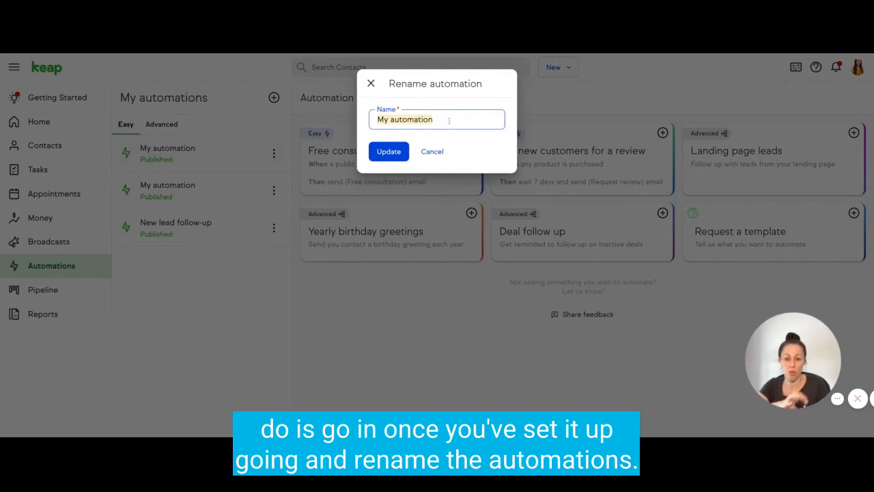
{"action": "type", "text": "Free Con"}
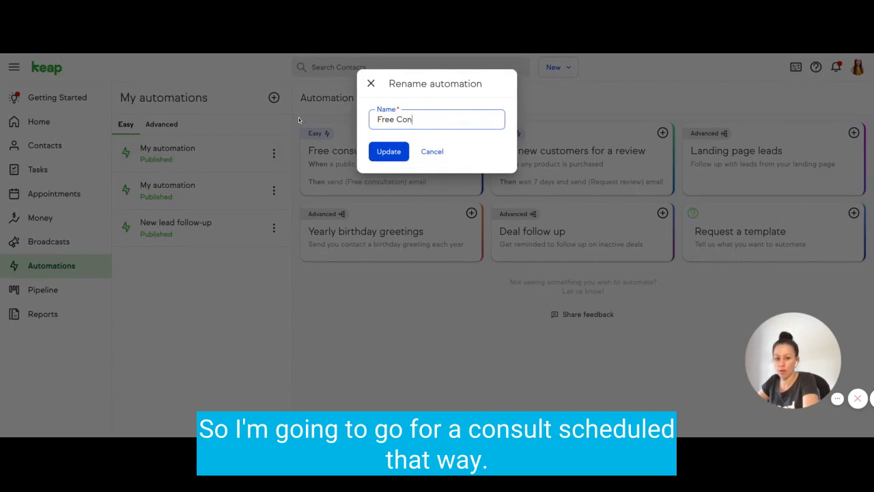
{"action": "type", "text": "sult Scheduled"}
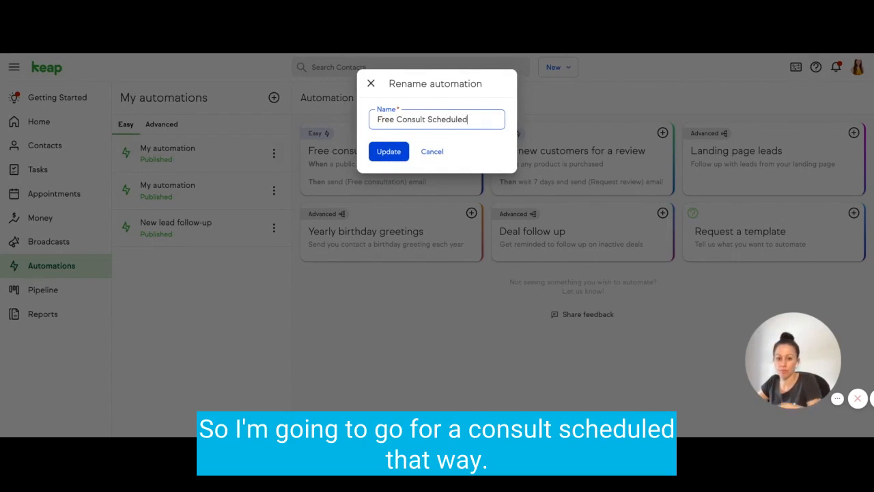
{"action": "left_click", "coordinate": [389, 151]}
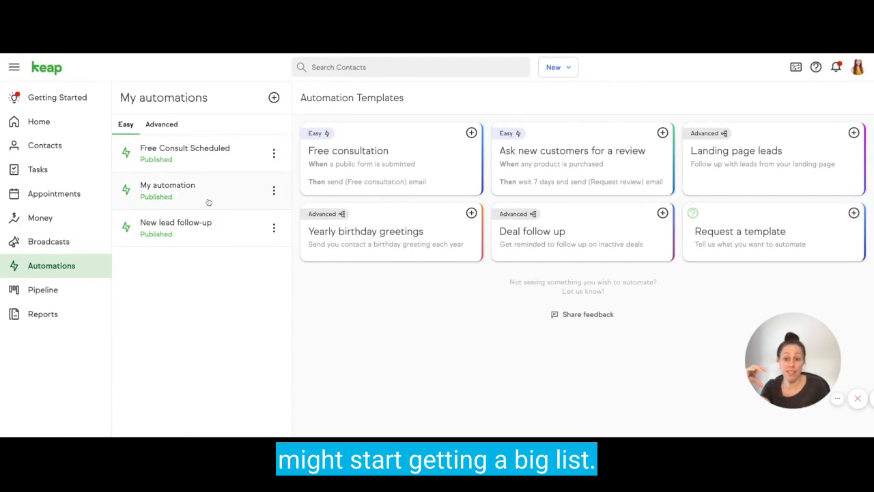
{"action": "left_click", "coordinate": [274, 154]}
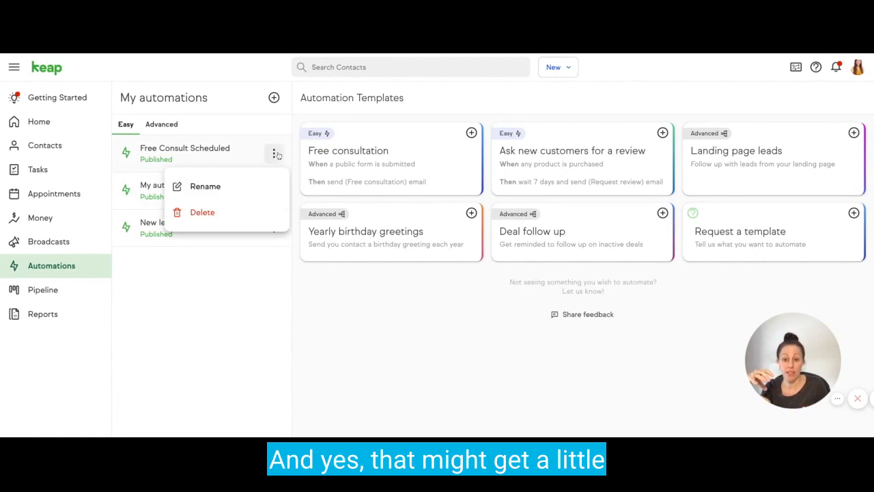
{"action": "left_click", "coordinate": [355, 312]}
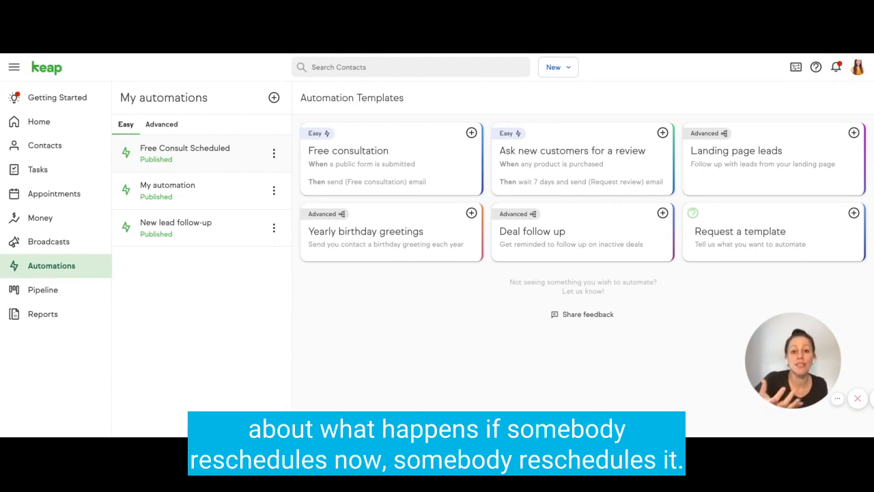
Step: Try to view the Free Consult Scheduled automation and look through the flow of the 30 Minute Consult automation
{"action": "left_click", "coordinate": [185, 149]}
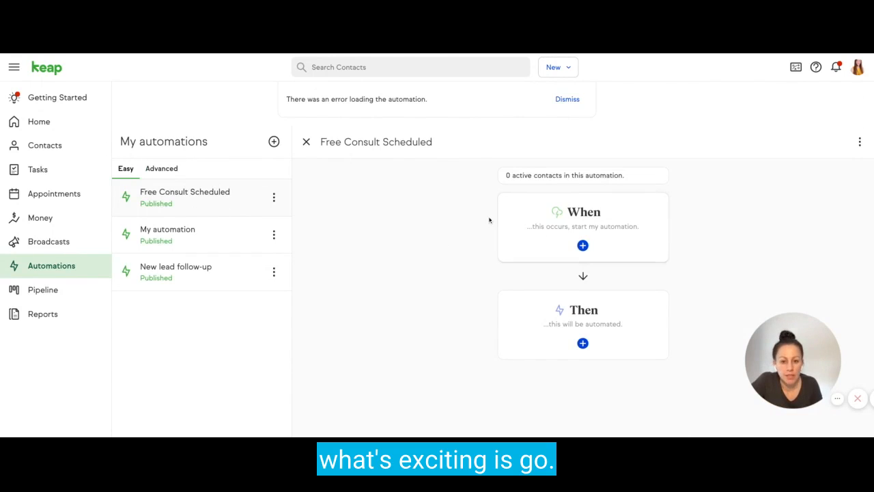
{"action": "left_click", "coordinate": [223, 240]}
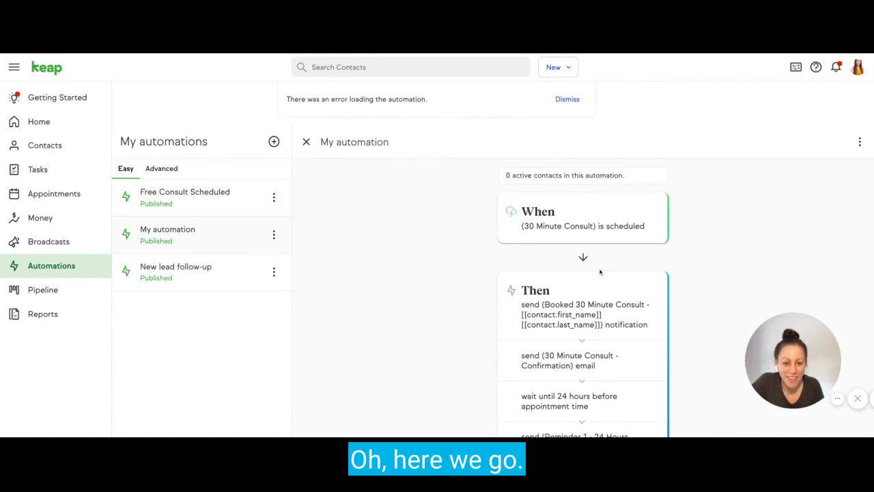
{"action": "scroll", "coordinate": [600, 272], "scroll_direction": "down", "scroll_amount": 3}
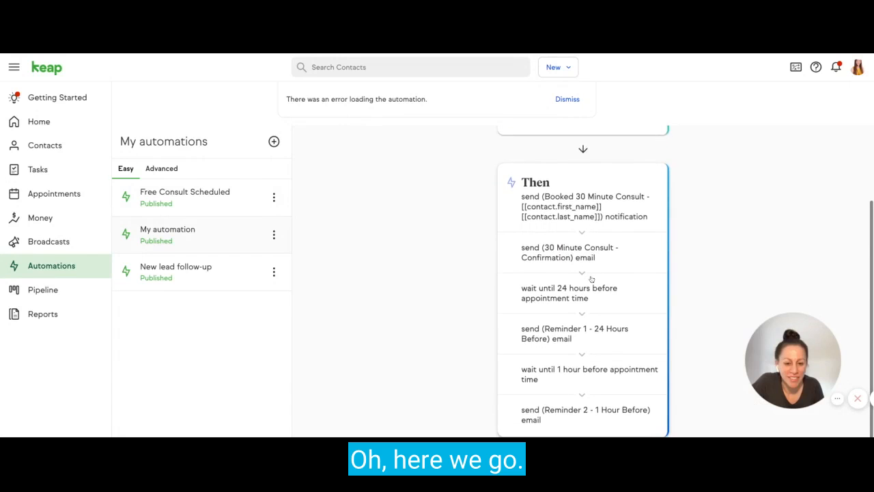
{"action": "scroll", "coordinate": [589, 277], "scroll_direction": "down", "scroll_amount": 1}
{"action": "scroll", "coordinate": [463, 225], "scroll_direction": "up", "scroll_amount": 4}
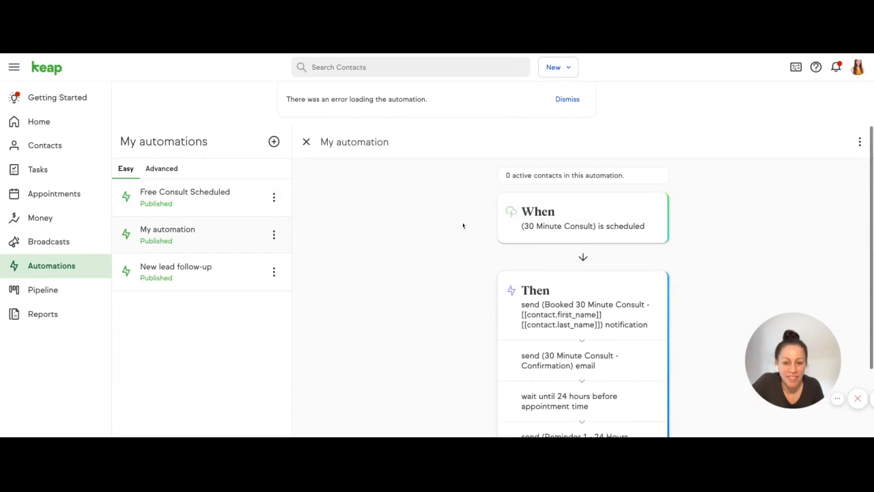
Step: Reopen the Free Consult Scheduled automation in the builder and review its sequence from trigger to stop condition
{"action": "left_click", "coordinate": [183, 203]}
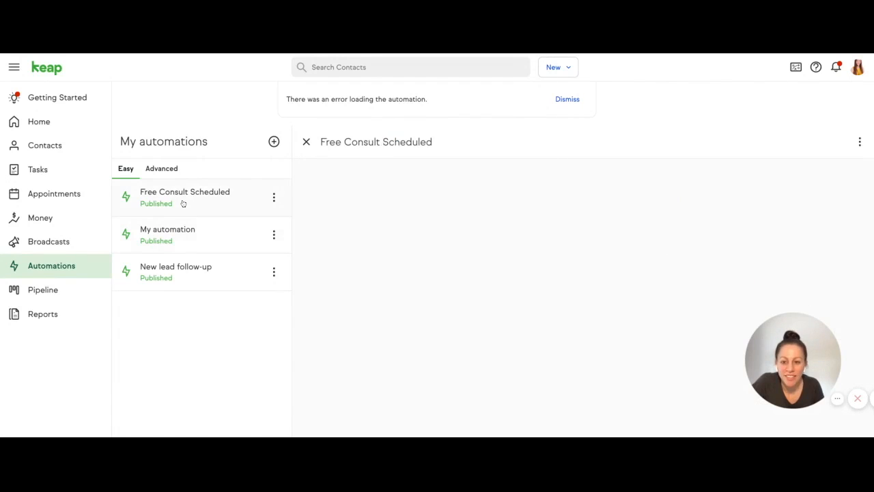
{"action": "left_click", "coordinate": [274, 197]}
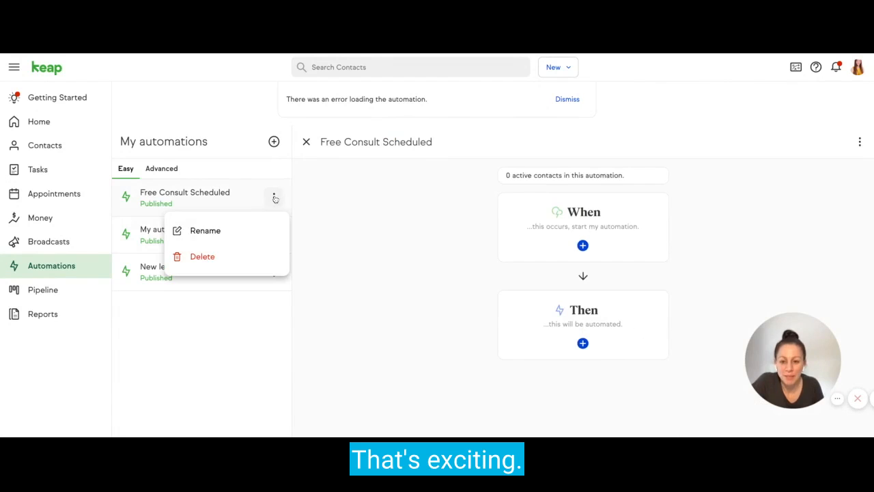
{"action": "left_click", "coordinate": [199, 202]}
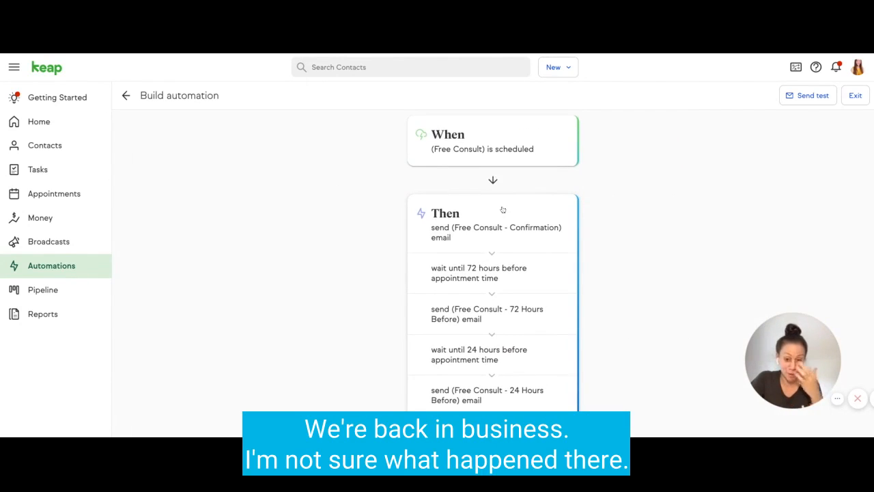
{"action": "scroll", "coordinate": [483, 230], "scroll_direction": "down", "scroll_amount": 2}
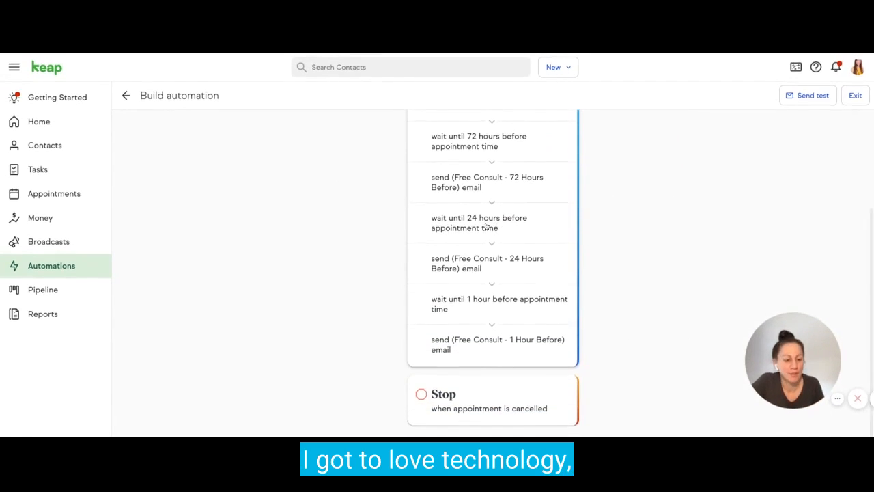
{"action": "scroll", "coordinate": [484, 230], "scroll_direction": "up", "scroll_amount": 2}
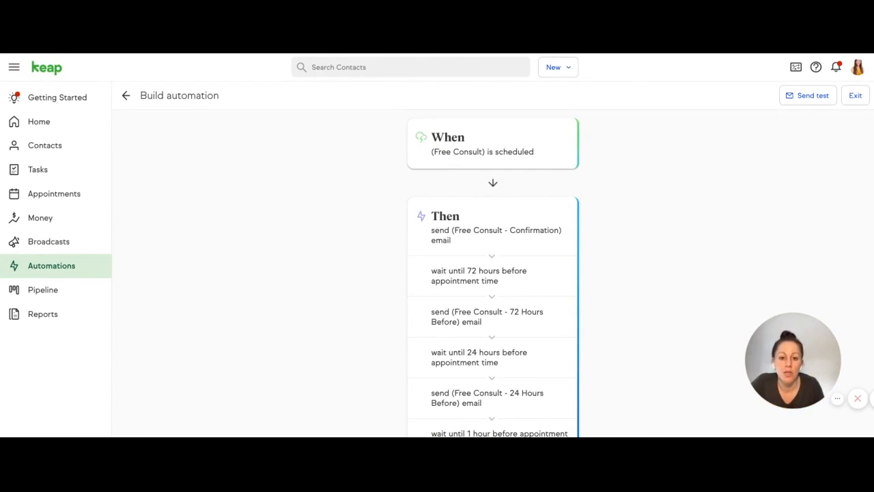
{"action": "scroll", "coordinate": [524, 300], "scroll_direction": "down", "scroll_amount": 2}
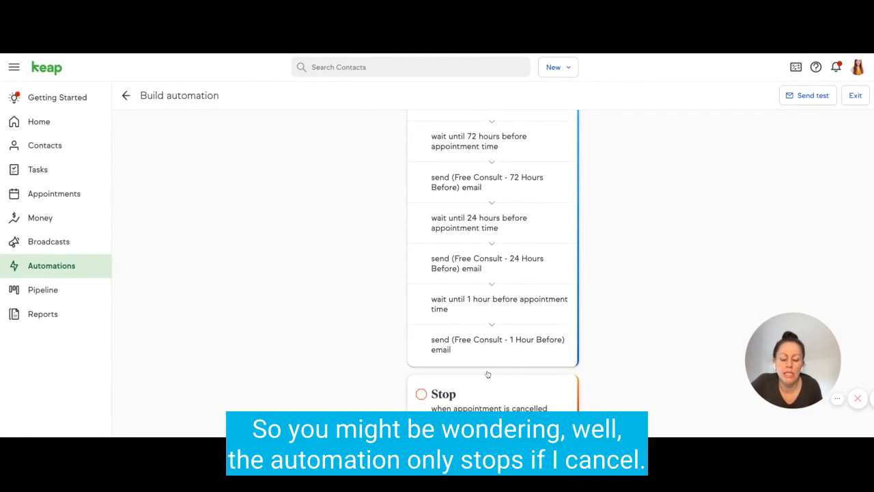
{"action": "scroll", "coordinate": [481, 396], "scroll_direction": "up", "scroll_amount": 2}
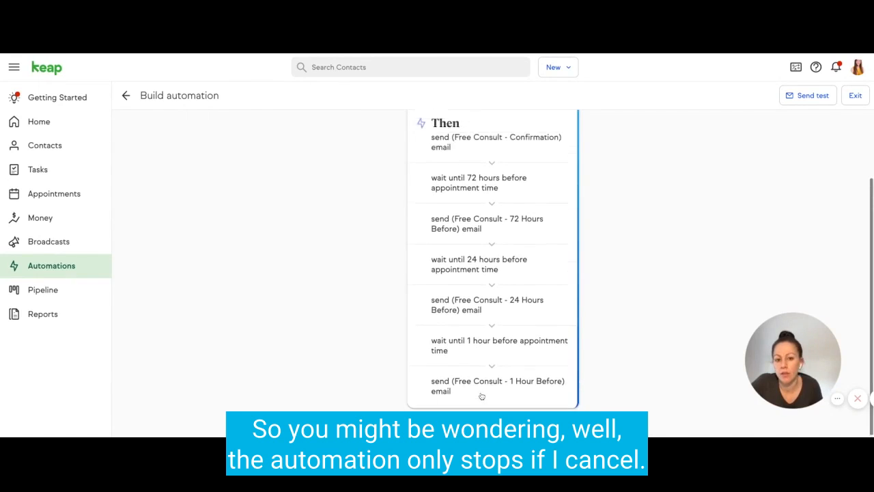